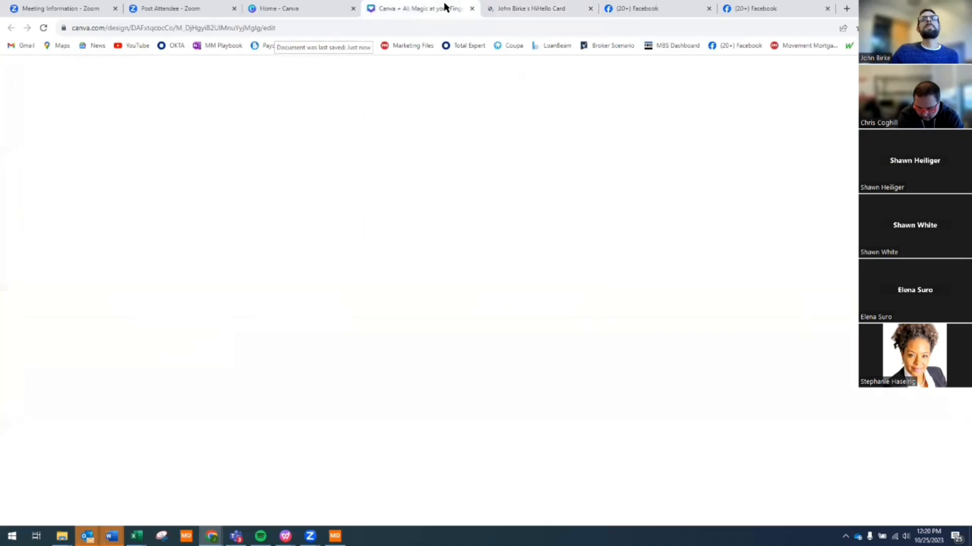
# - Switch to the Home - Canva tab and scroll up to the Meet Magic Studio banner
pyautogui.click(283, 9)
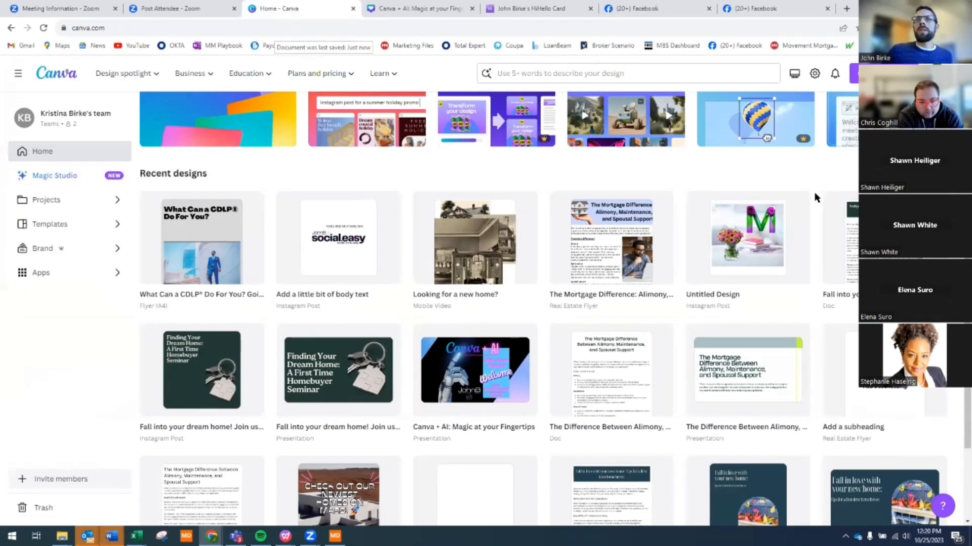
pyautogui.scroll(7, 815, 198)
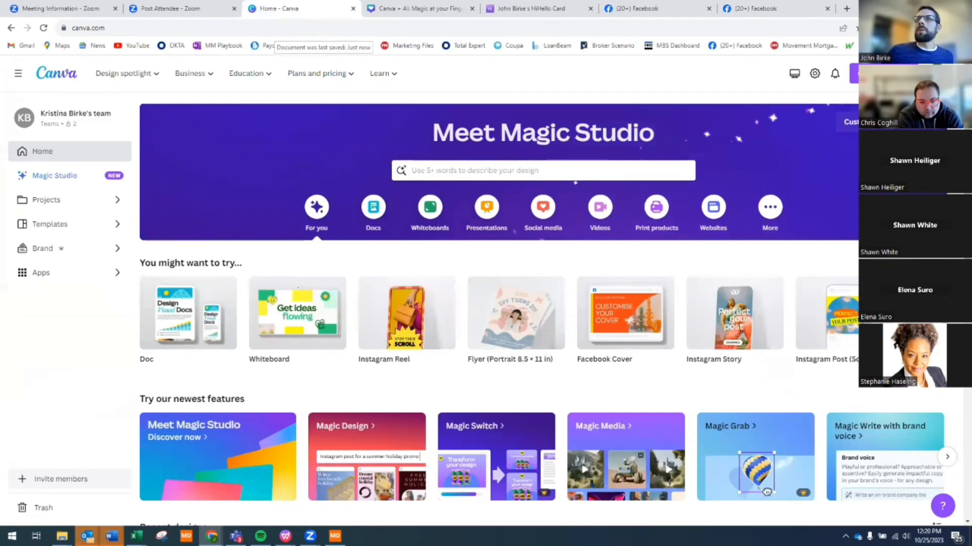
pyautogui.click(883, 74)
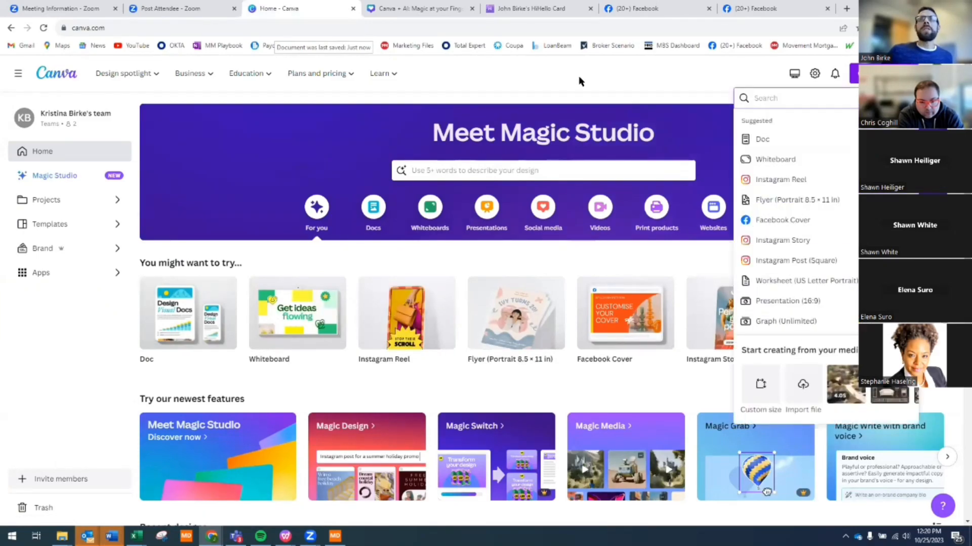
pyautogui.click(139, 175)
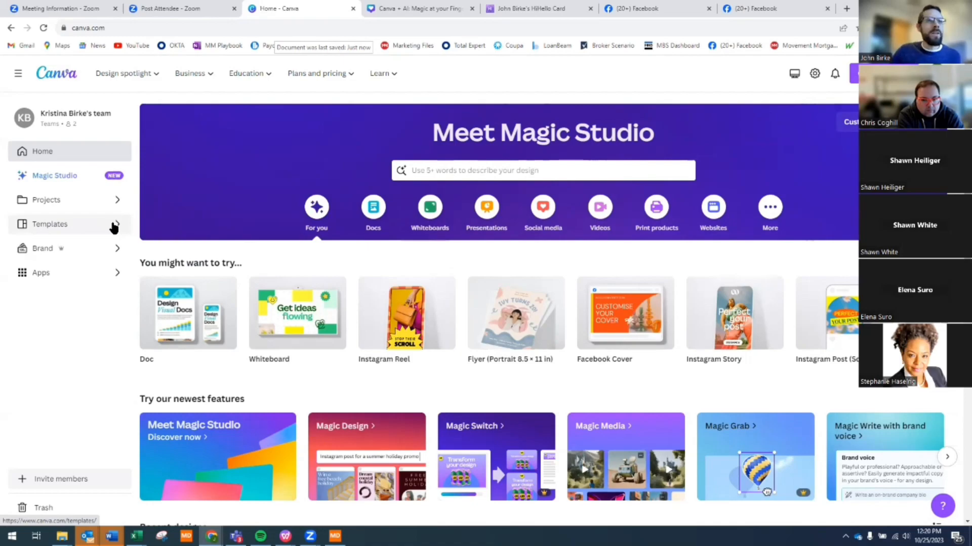
# - Open the mortgage brand kit under Brand and review its Colors, Fonts and Brand voice
pyautogui.click(46, 249)
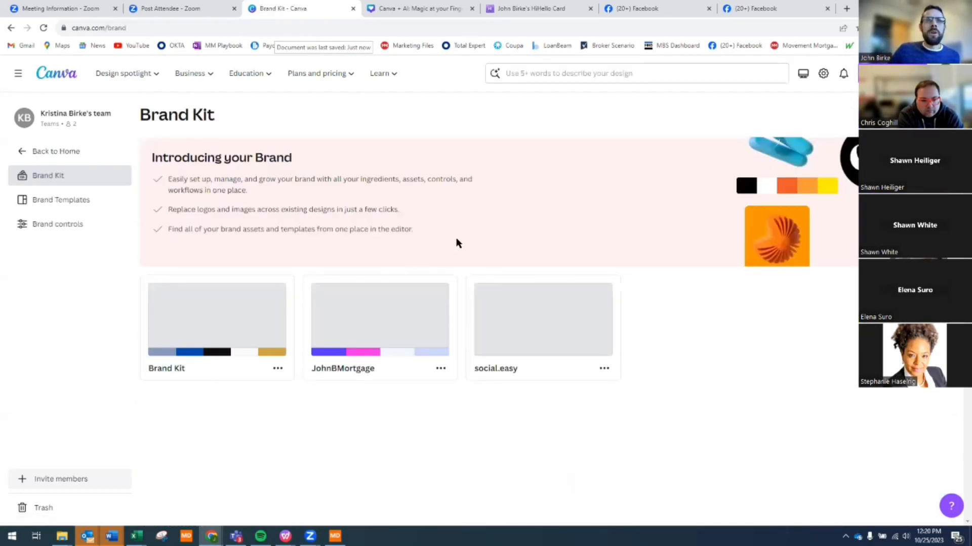
pyautogui.click(377, 335)
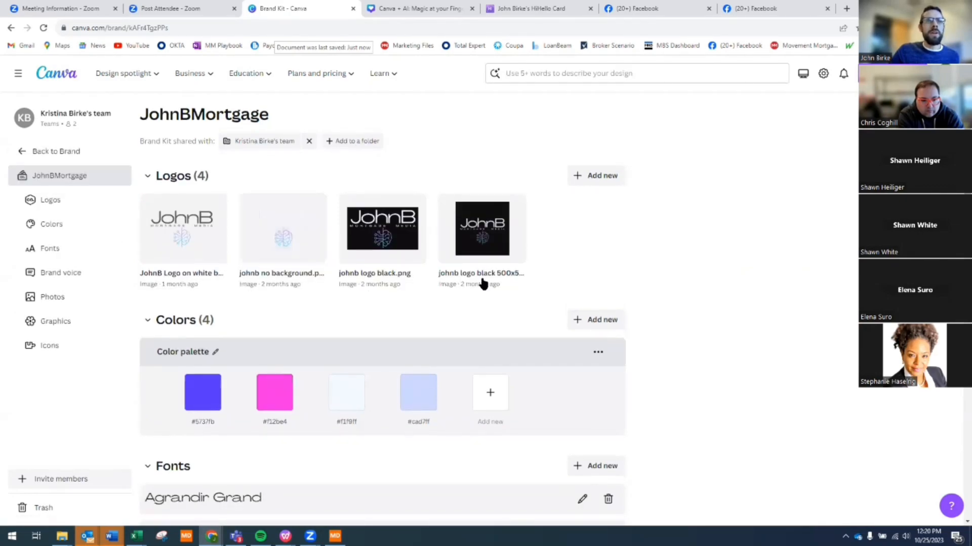
pyautogui.scroll(-2, 481, 283)
pyautogui.scroll(-1, 329, 304)
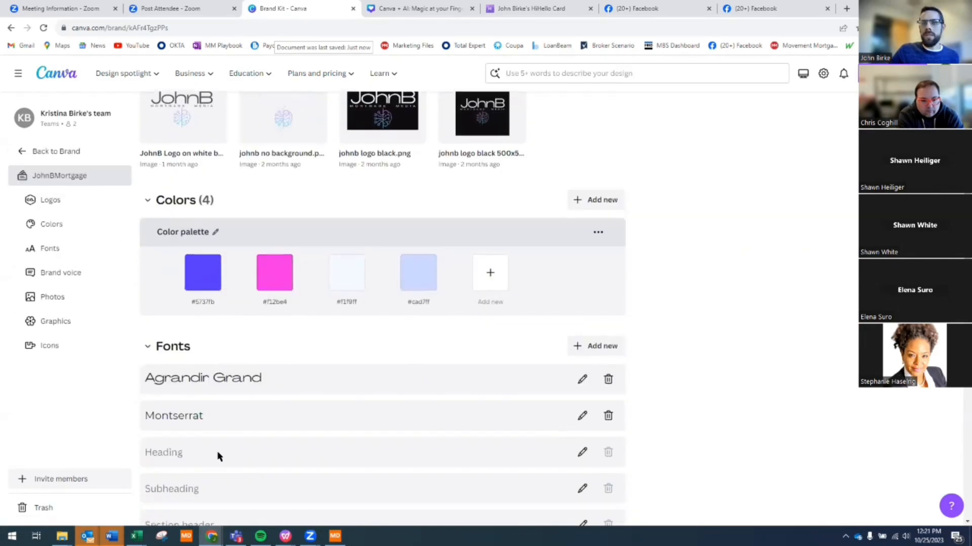
pyautogui.scroll(-3, 218, 456)
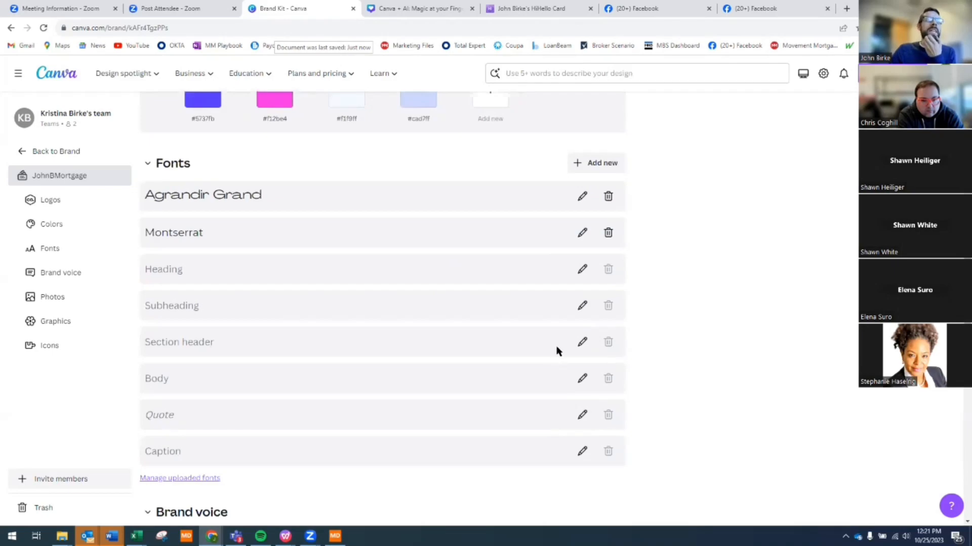
pyautogui.scroll(-5, 557, 351)
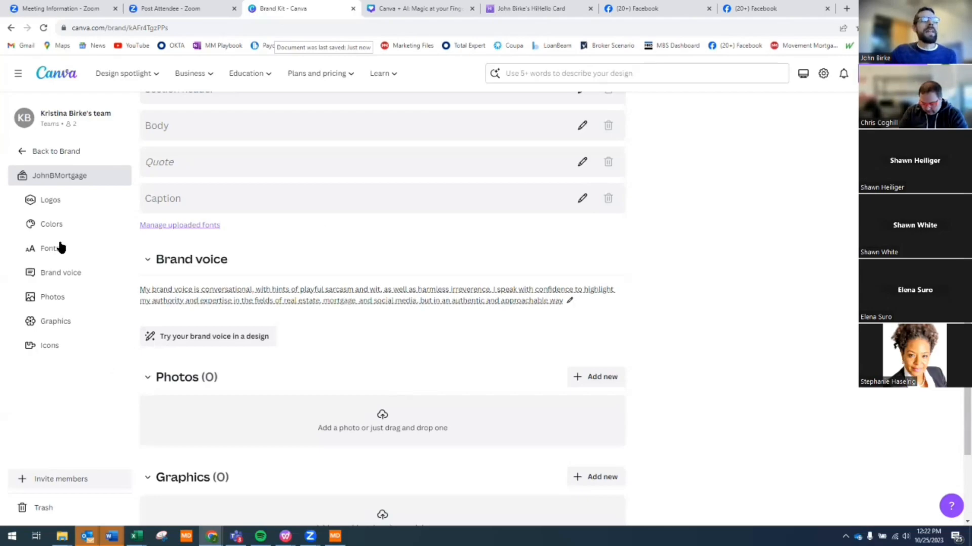
# - Leave the mortgage brand kit via Back to Brand, then Back to Home
pyautogui.click(21, 154)
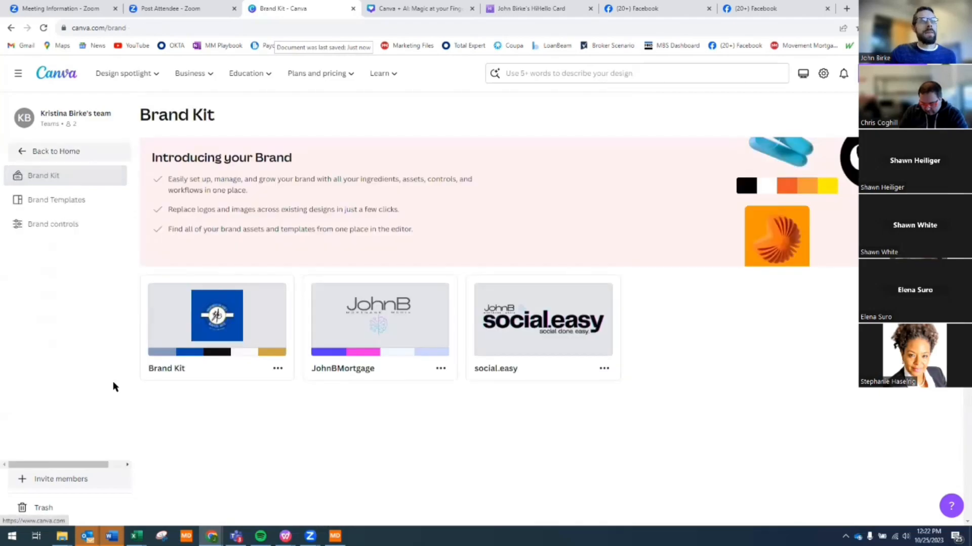
pyautogui.click(22, 153)
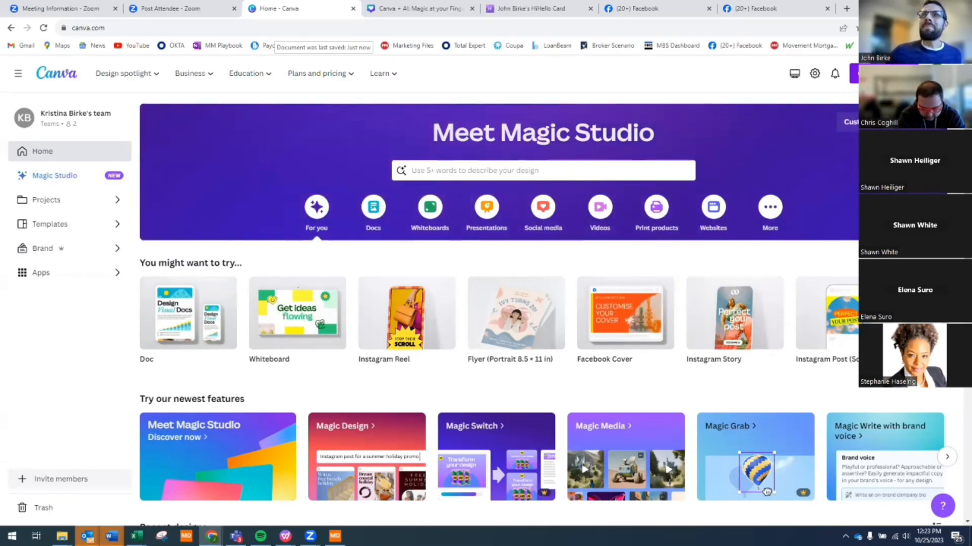
# - Create a new blank Presentation (16:9) design
pyautogui.click(883, 74)
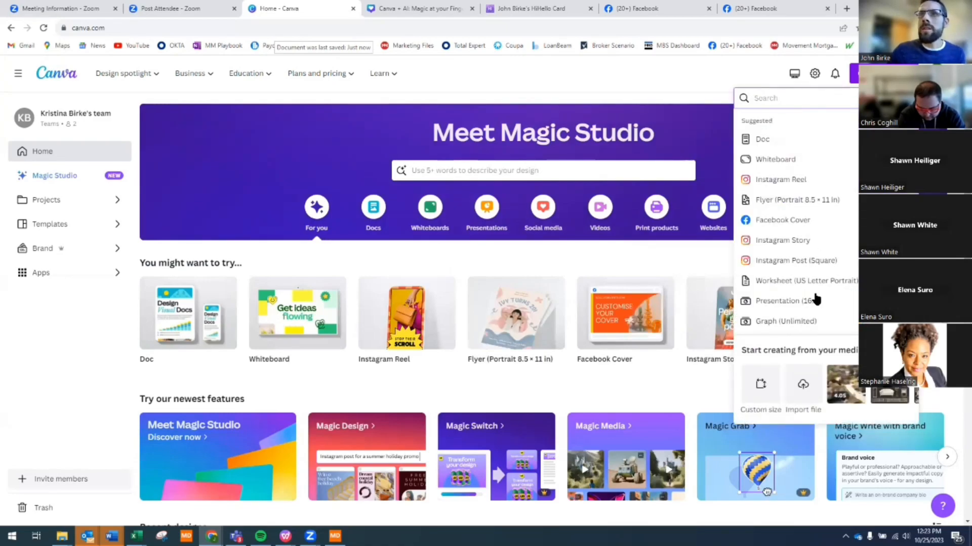
pyautogui.click(789, 302)
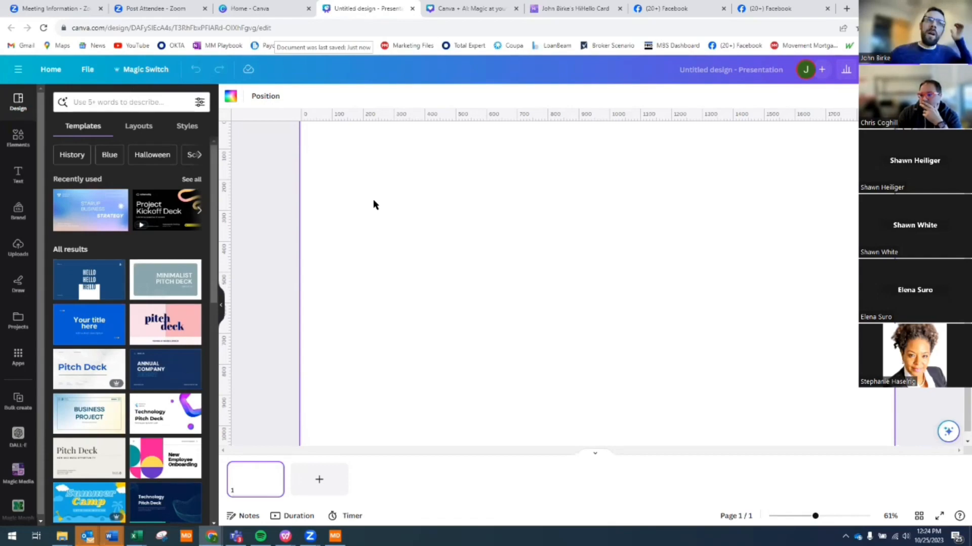
# - Search templates using the recent fall first-time homebuyer seminar search
pyautogui.click(124, 102)
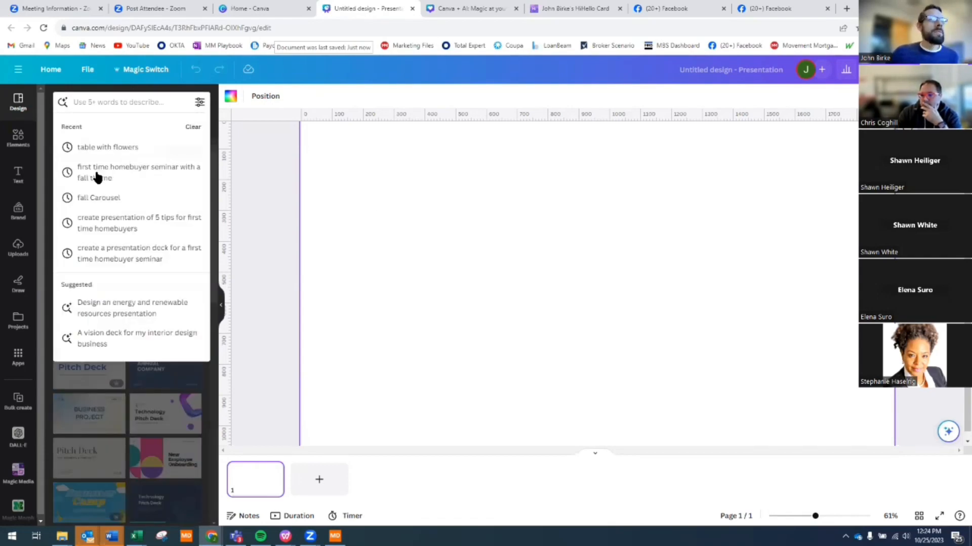
pyautogui.click(160, 169)
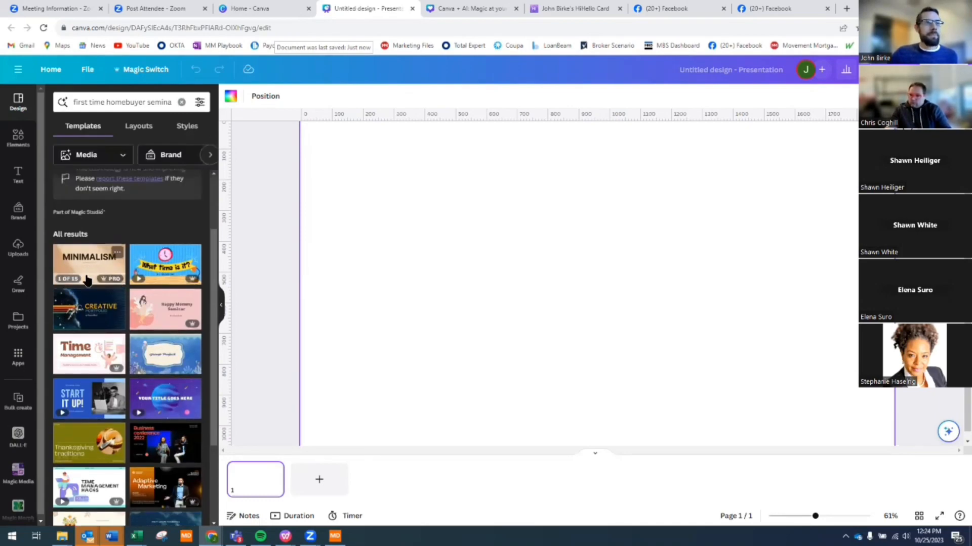
pyautogui.scroll(-2, 84, 375)
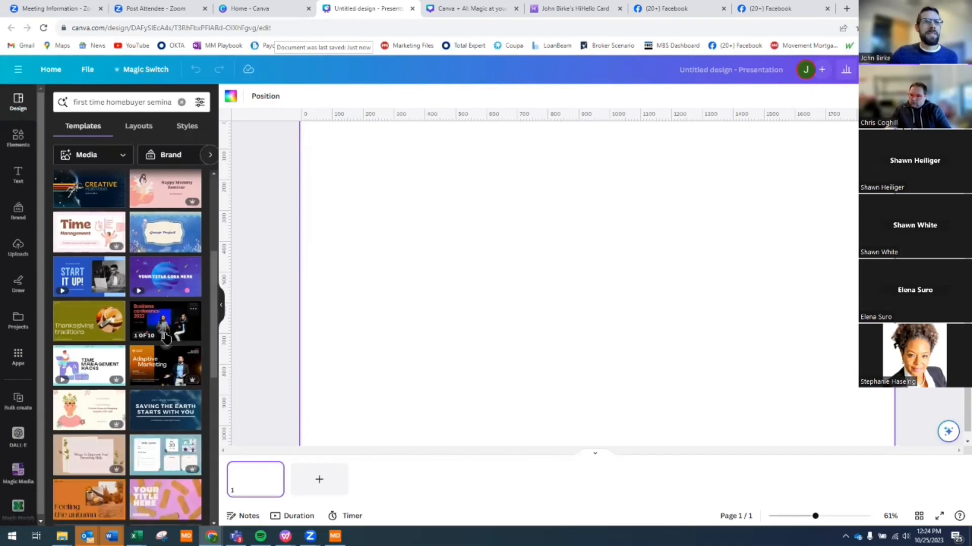
pyautogui.scroll(3, 123, 369)
pyautogui.scroll(1, 125, 368)
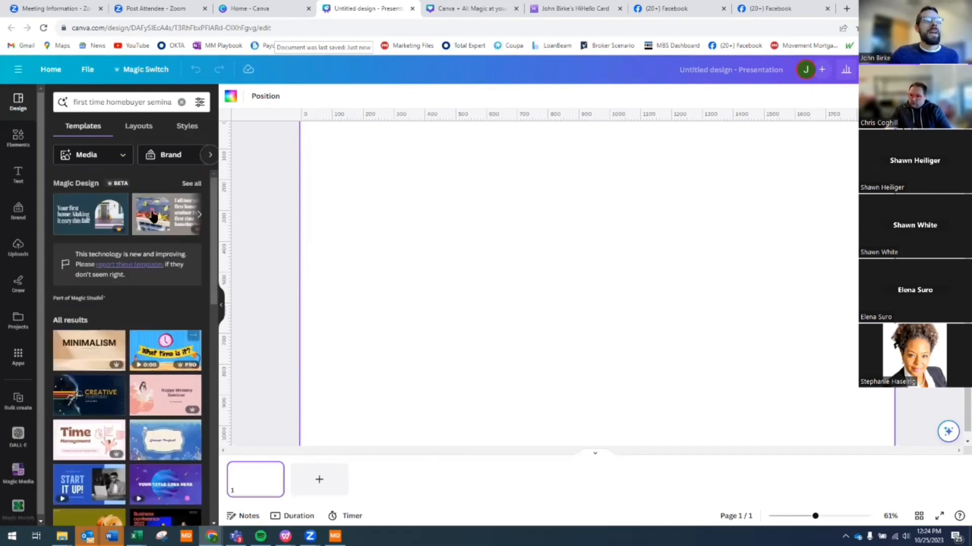
# - Browse the Magic Design carousel and preview a seven-page template's pages
pyautogui.click(200, 217)
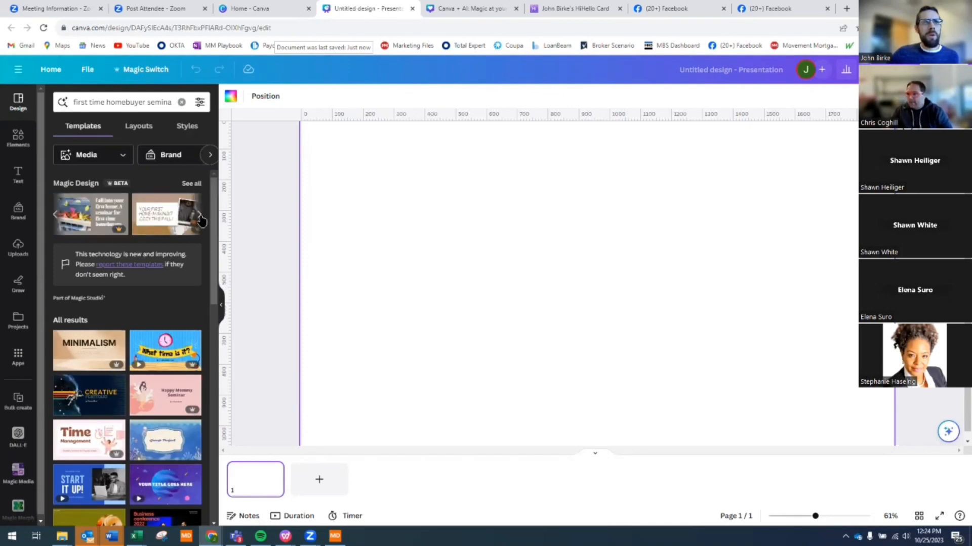
pyautogui.click(201, 219)
pyautogui.click(201, 218)
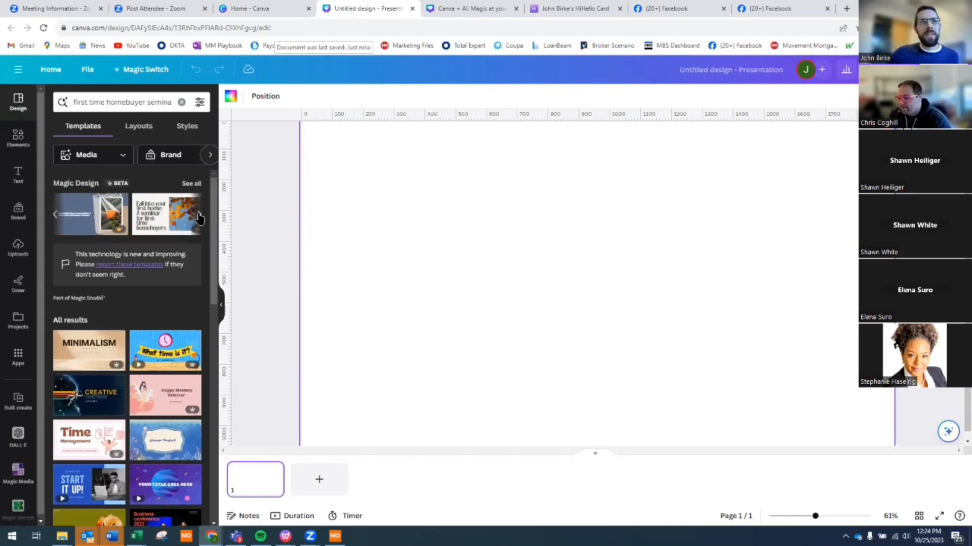
pyautogui.click(55, 217)
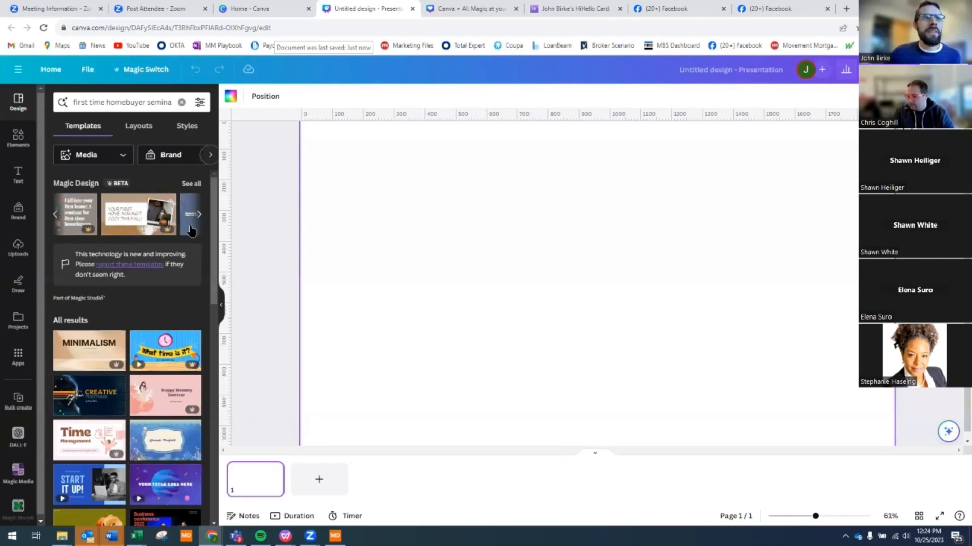
pyautogui.click(56, 216)
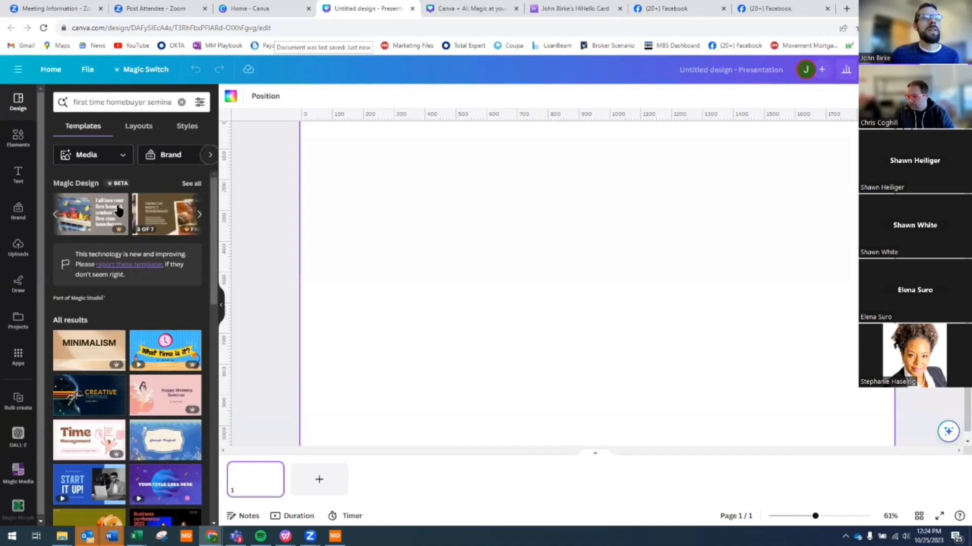
pyautogui.click(156, 219)
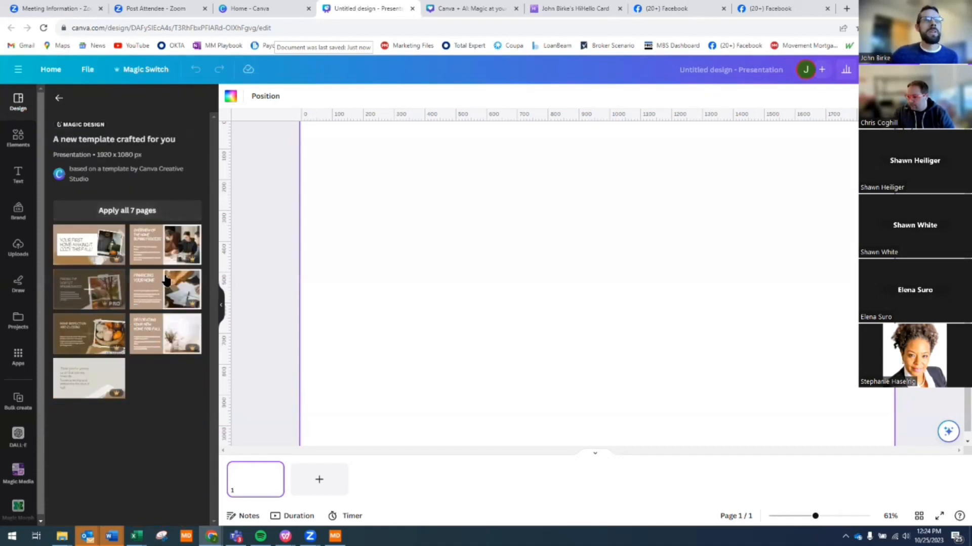
# - Apply all 7 template pages and select the 'Your first home' title on page 1
pyautogui.click(141, 212)
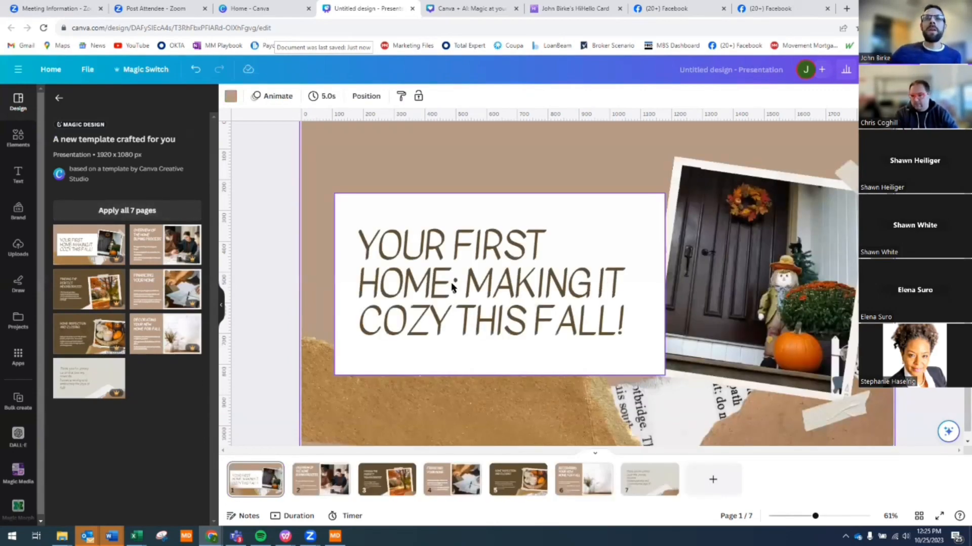
pyautogui.click(468, 254)
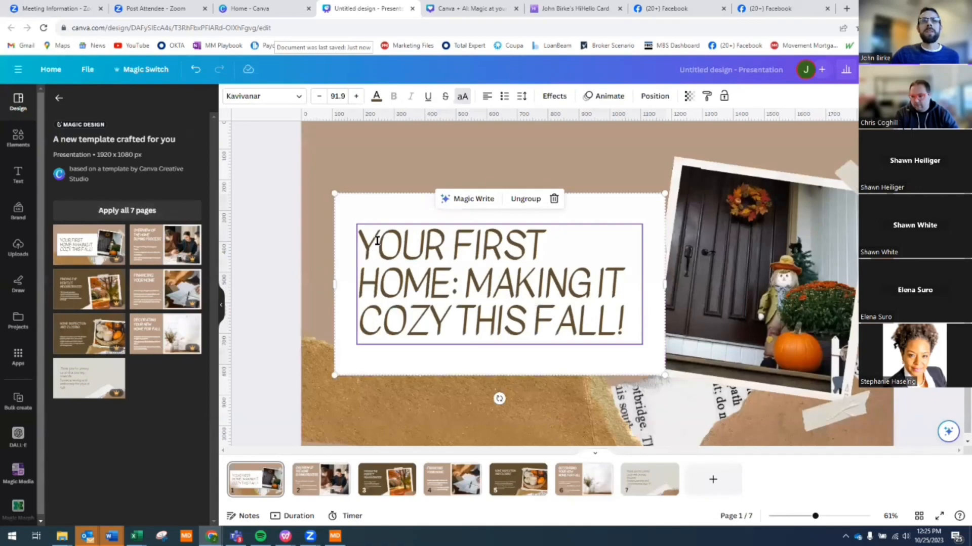
pyautogui.click(377, 241)
pyautogui.moveTo(380, 242); pyautogui.dragTo(519, 319)
pyautogui.moveTo(617, 335); pyautogui.dragTo(626, 334)
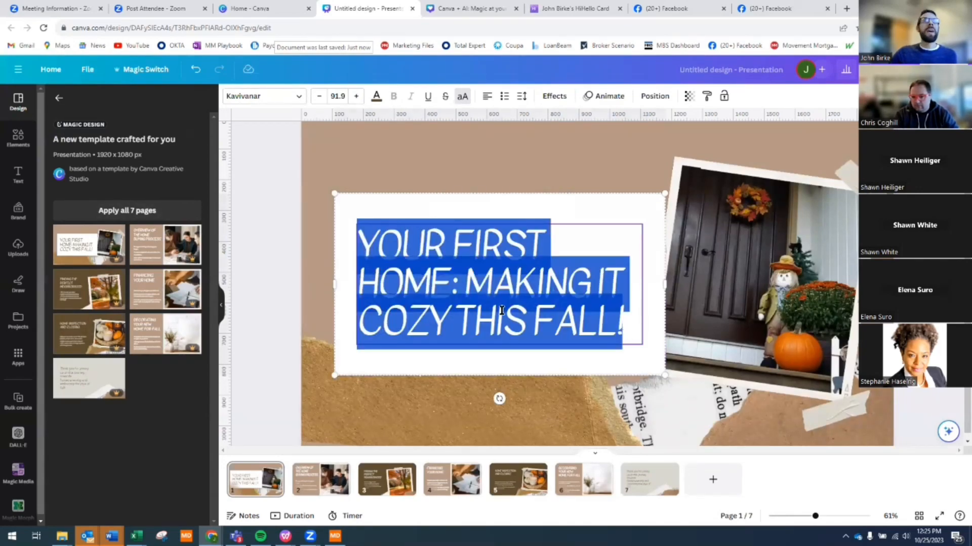
pyautogui.click(640, 183)
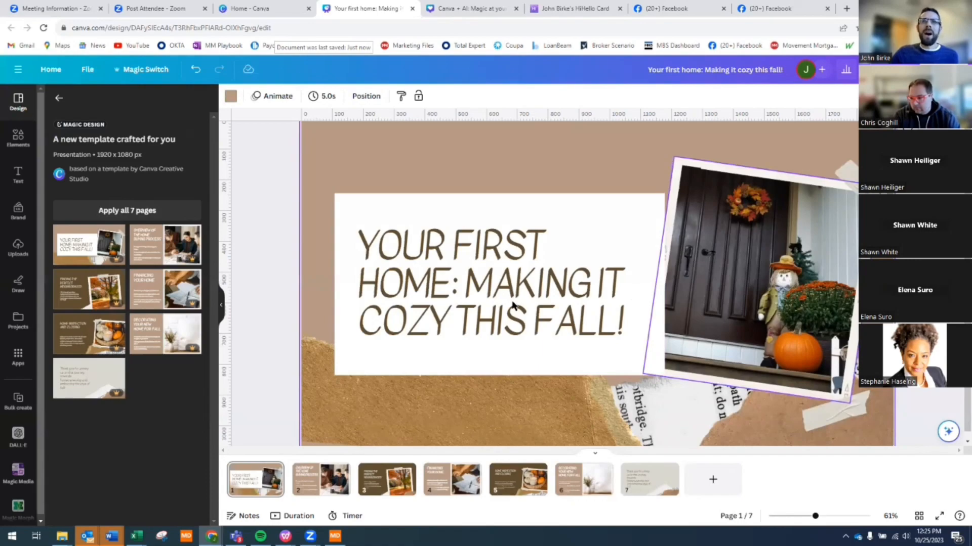
# - Put 'MAKING IT COZY THIS FALL!' on its own line and shrink it to 57.9
pyautogui.click(477, 289)
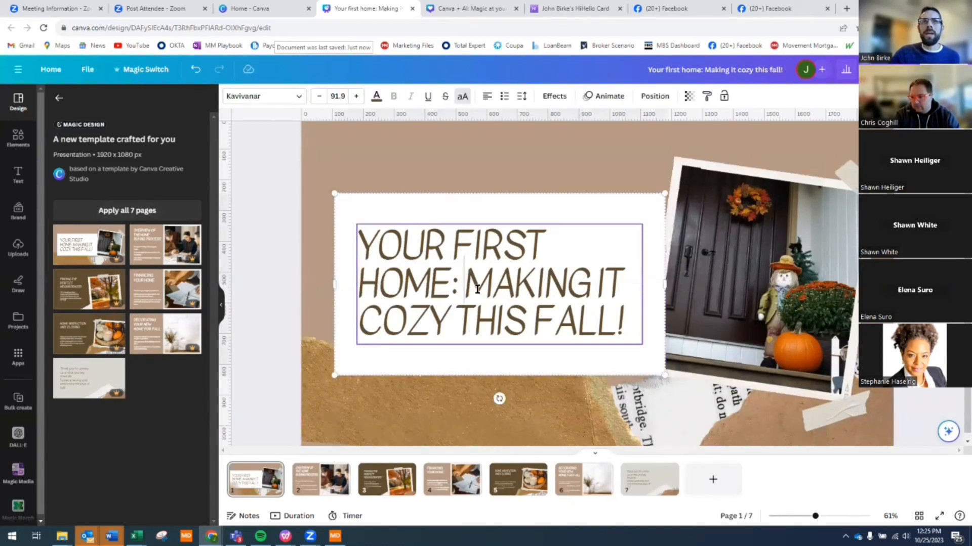
pyautogui.press('Return')
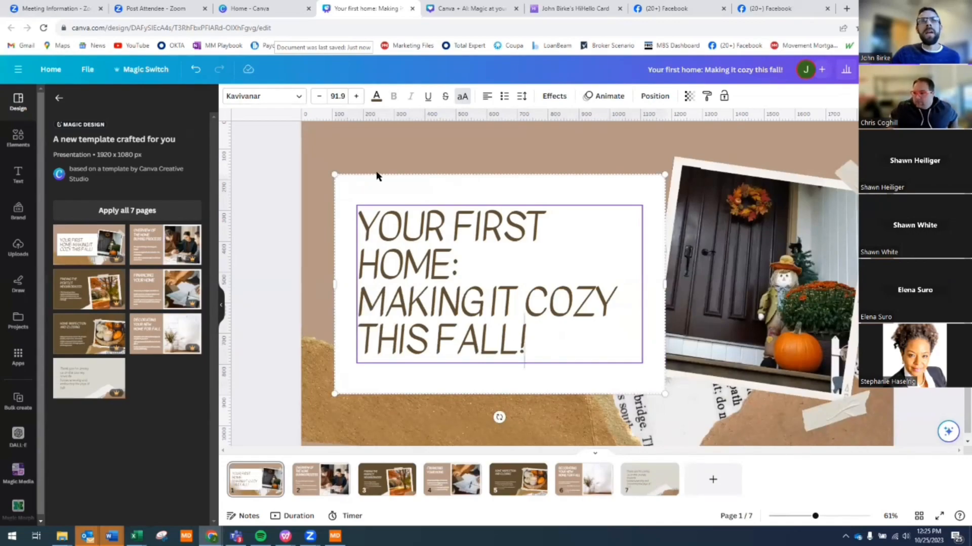
pyautogui.hotkey('ctrl', 'shift', 'Up')
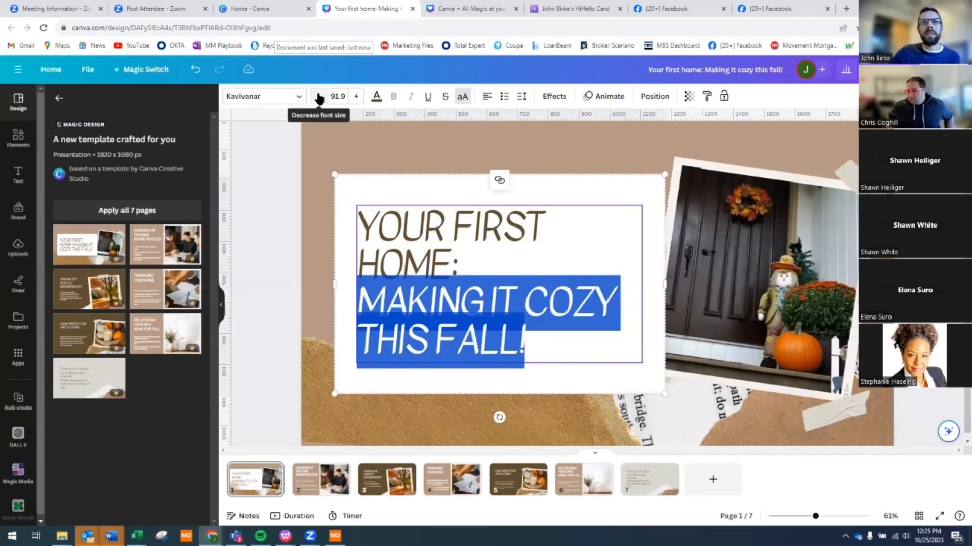
pyautogui.click(318, 98)
pyautogui.click(319, 98)
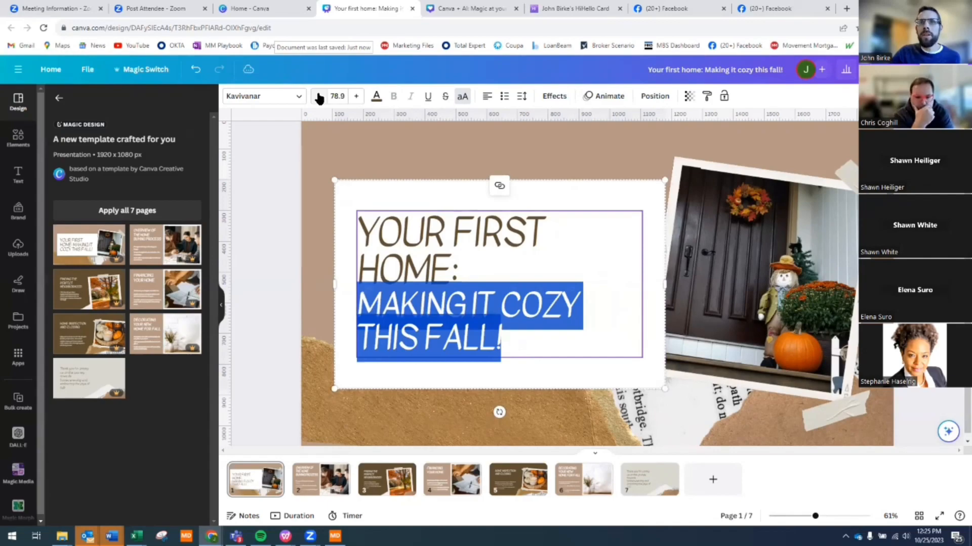
pyautogui.click(319, 98)
pyautogui.click(318, 98)
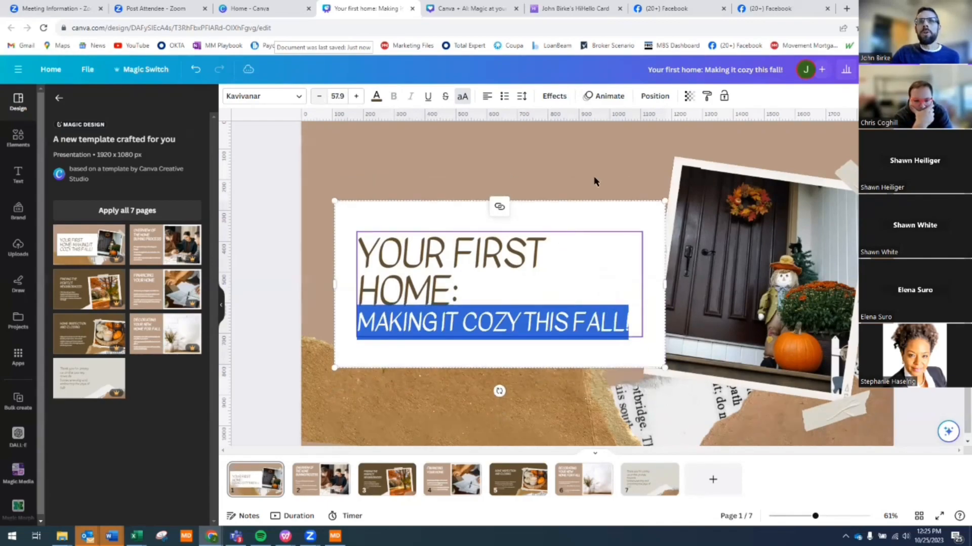
pyautogui.click(609, 427)
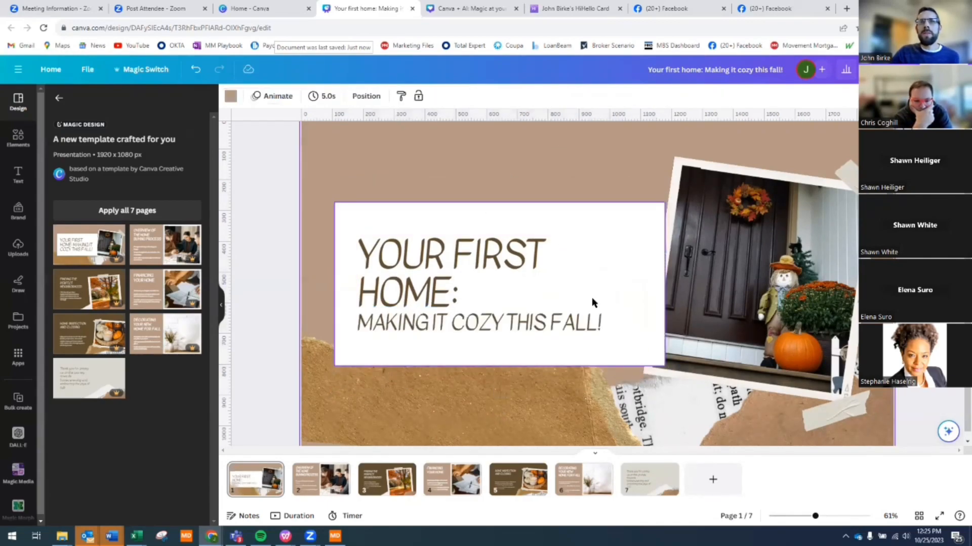
# - Move the title block higher and nudge the door photo and tape up-left
pyautogui.click(594, 241)
pyautogui.moveTo(598, 253); pyautogui.dragTo(599, 194)
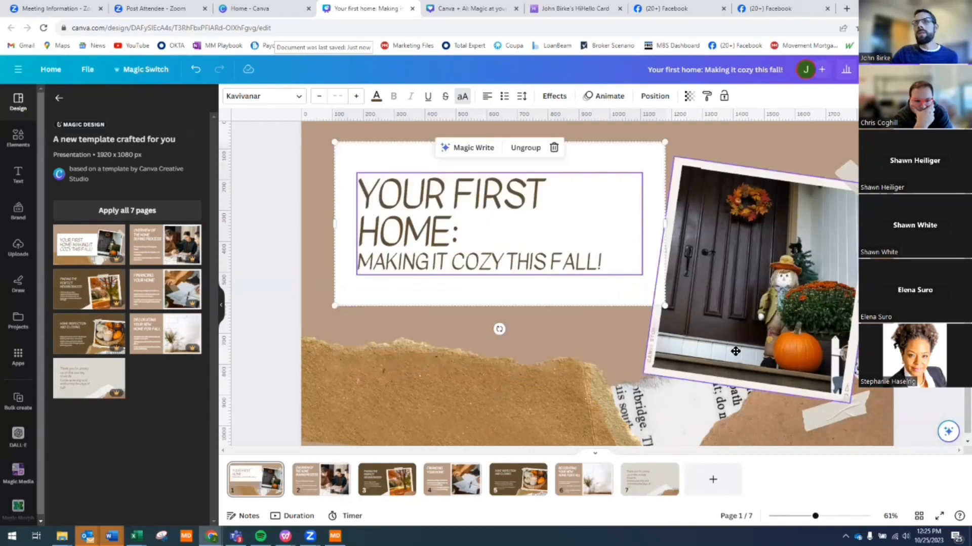
pyautogui.click(718, 325)
pyautogui.moveTo(709, 322); pyautogui.dragTo(686, 313)
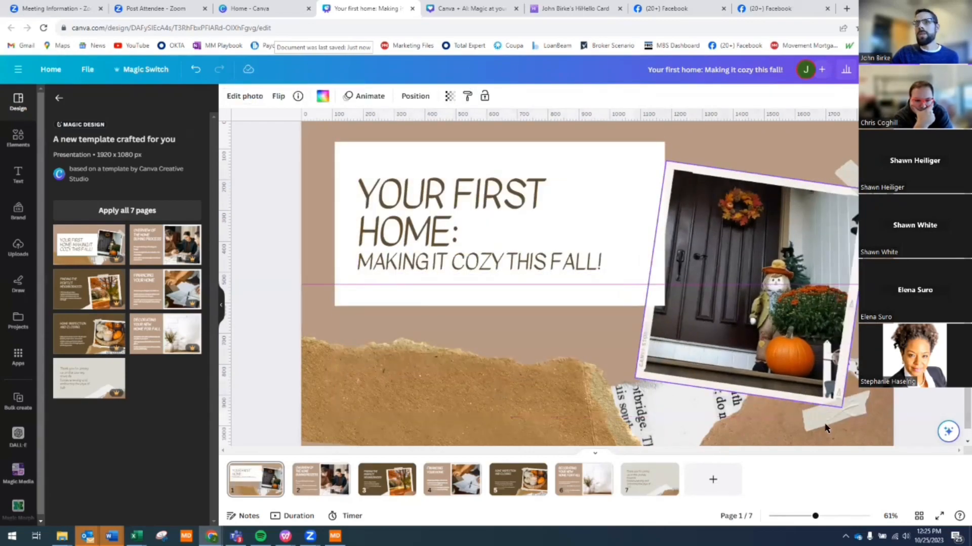
pyautogui.moveTo(814, 410); pyautogui.dragTo(808, 405)
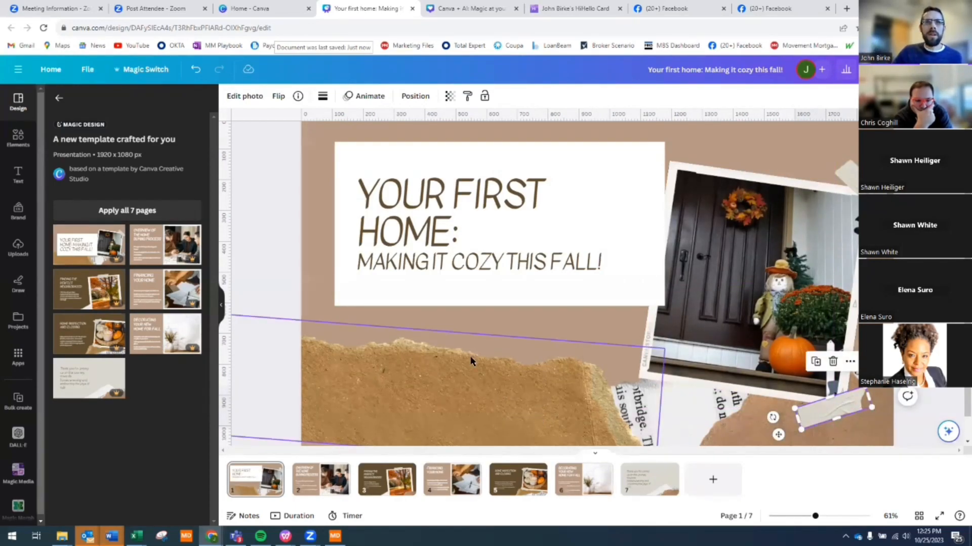
# - Review presentation pages 2 through 6 of the deck
pyautogui.click(326, 489)
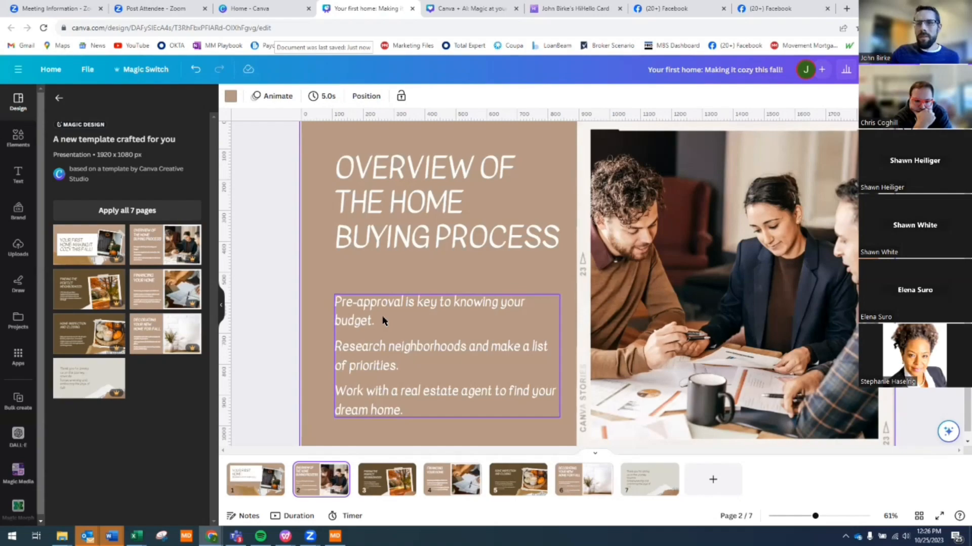
pyautogui.rightClick(400, 473)
pyautogui.click(321, 266)
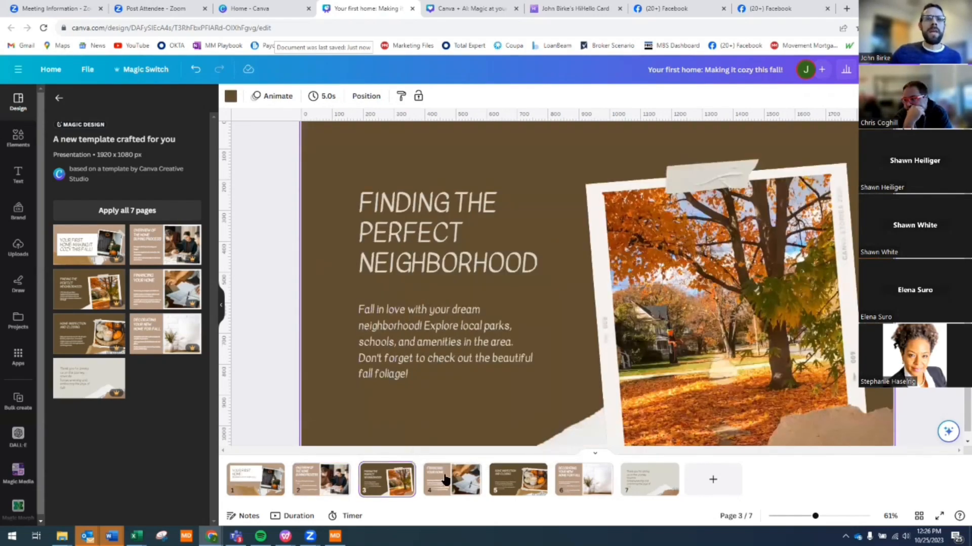
pyautogui.click(475, 475)
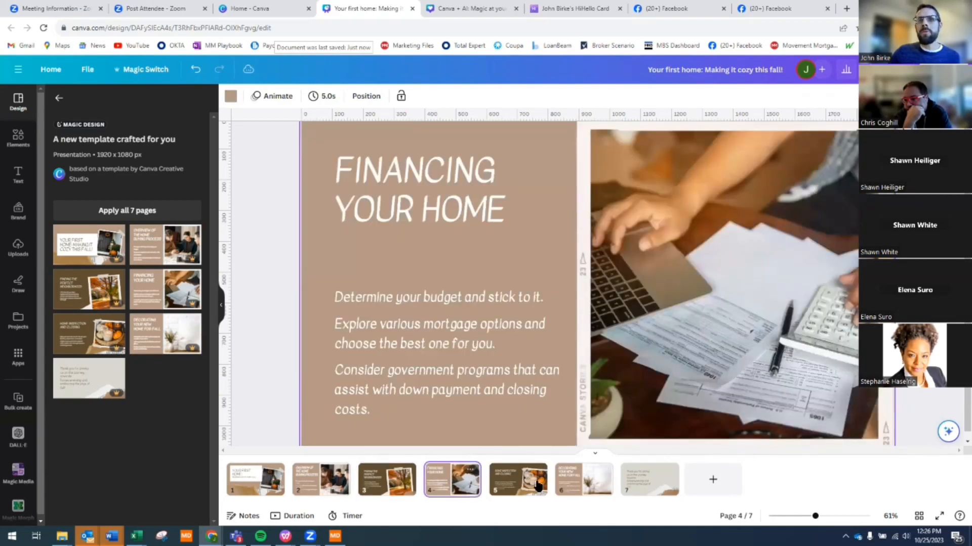
pyautogui.click(524, 483)
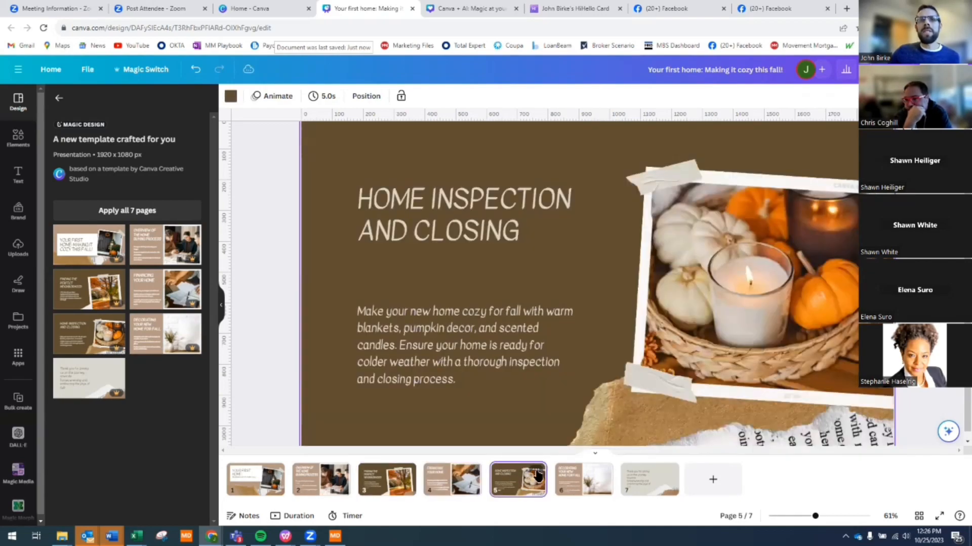
pyautogui.click(582, 480)
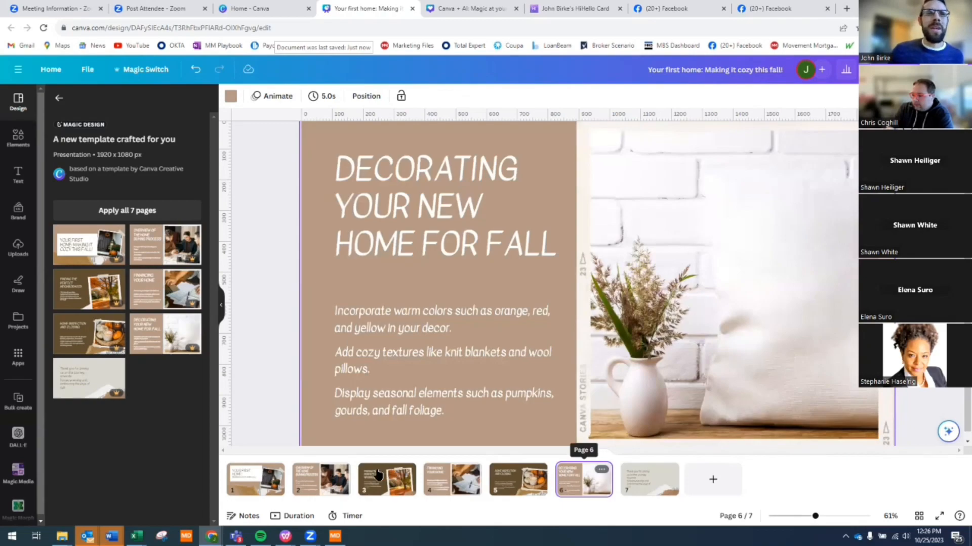
# - Move the 'Financing Your Home' page into the third slot of the deck
pyautogui.click(317, 478)
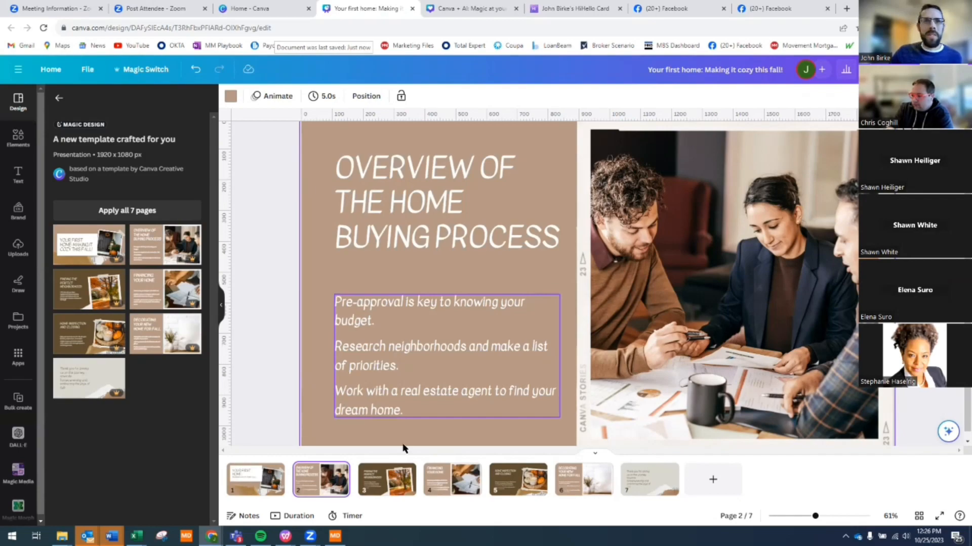
pyautogui.click(375, 482)
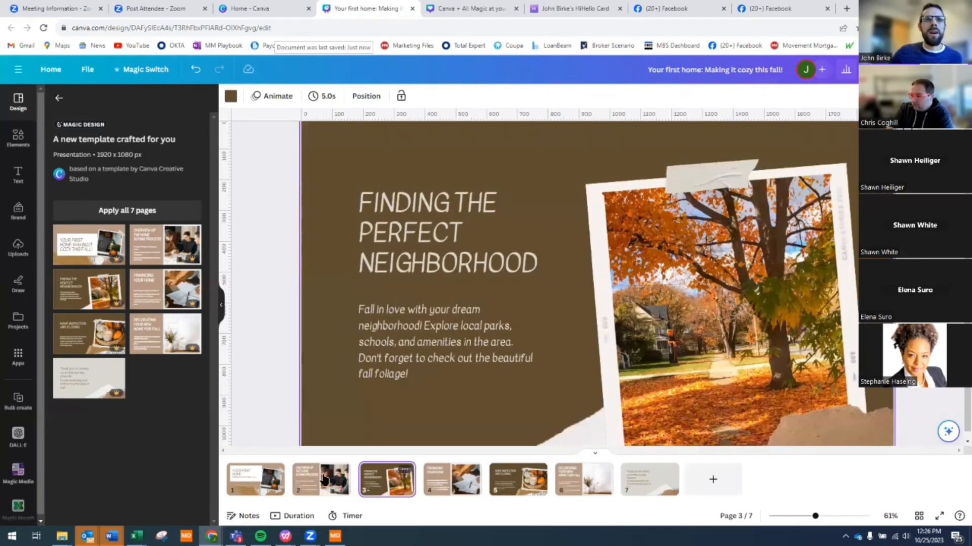
pyautogui.click(323, 480)
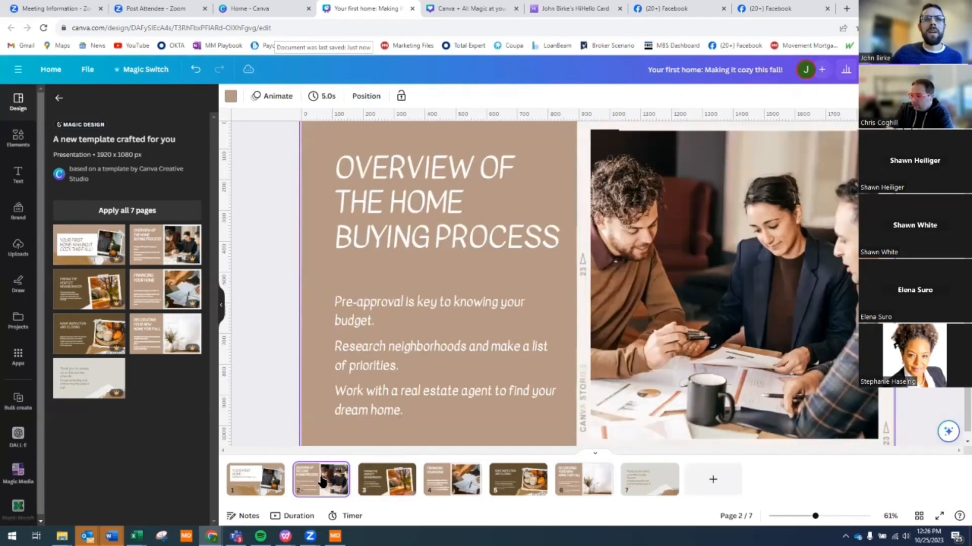
pyautogui.click(400, 474)
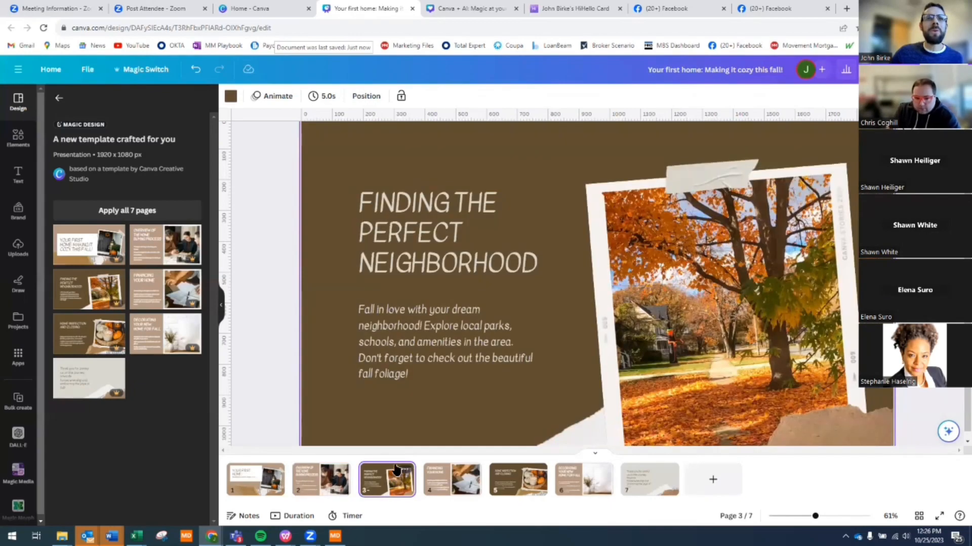
pyautogui.click(453, 485)
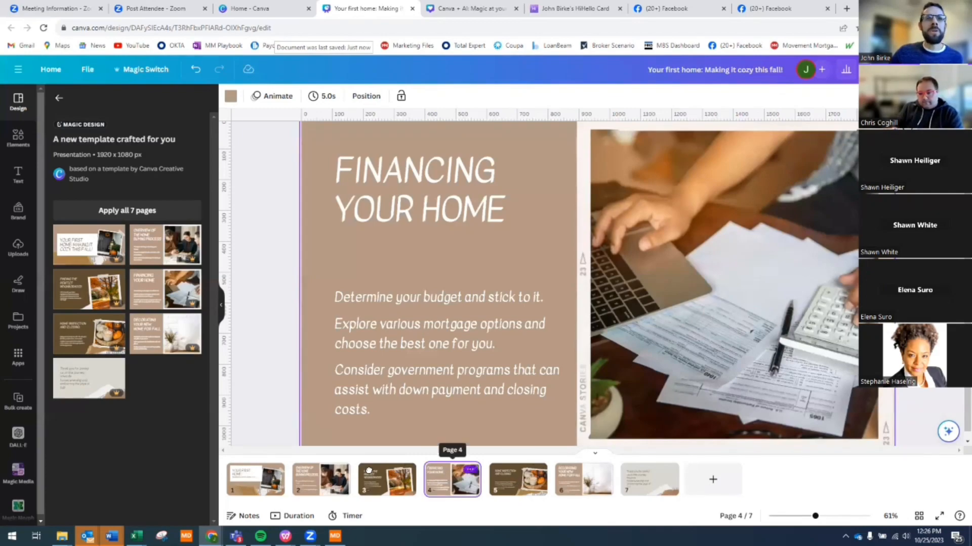
pyautogui.moveTo(368, 471); pyautogui.dragTo(410, 487)
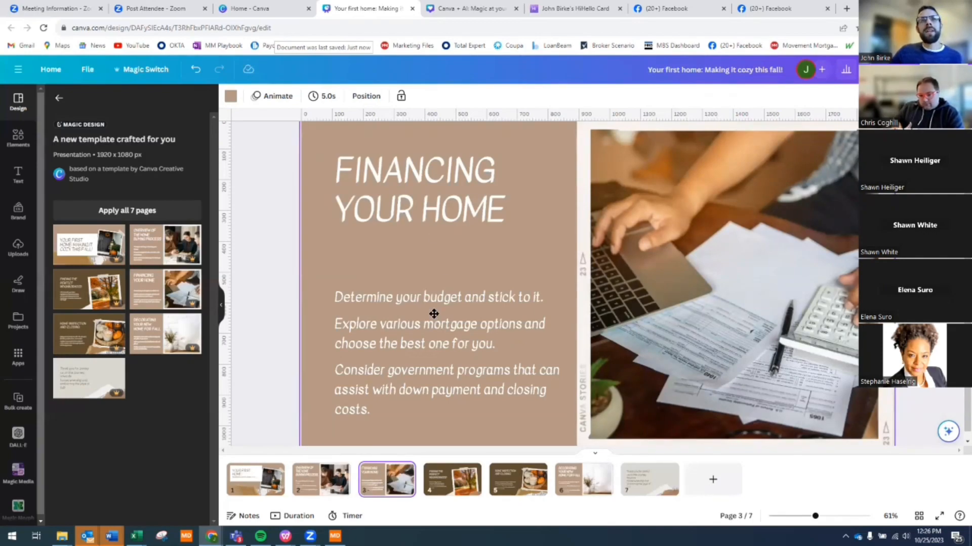
# - Raise the Financing slide's bullet group and ungroup it into three text boxes
pyautogui.moveTo(433, 315); pyautogui.dragTo(431, 291)
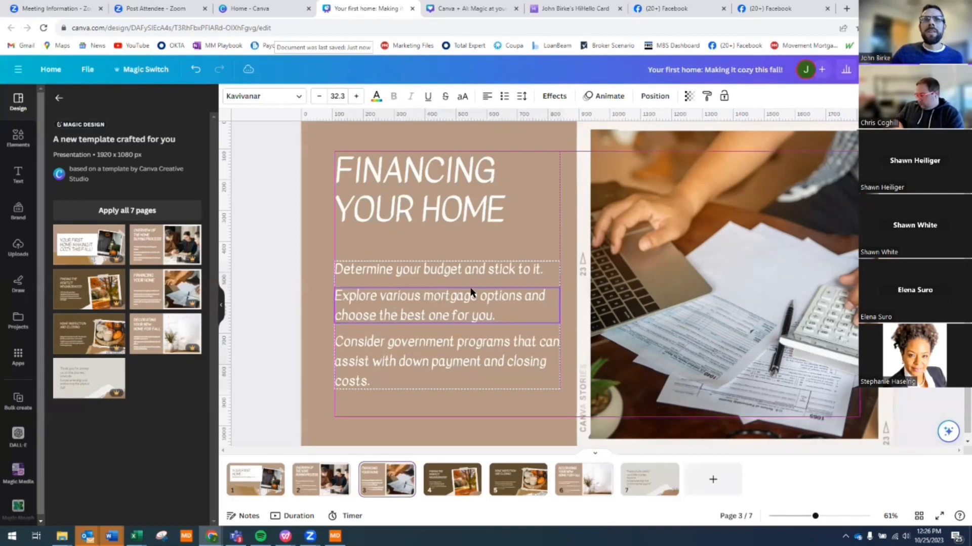
pyautogui.click(530, 237)
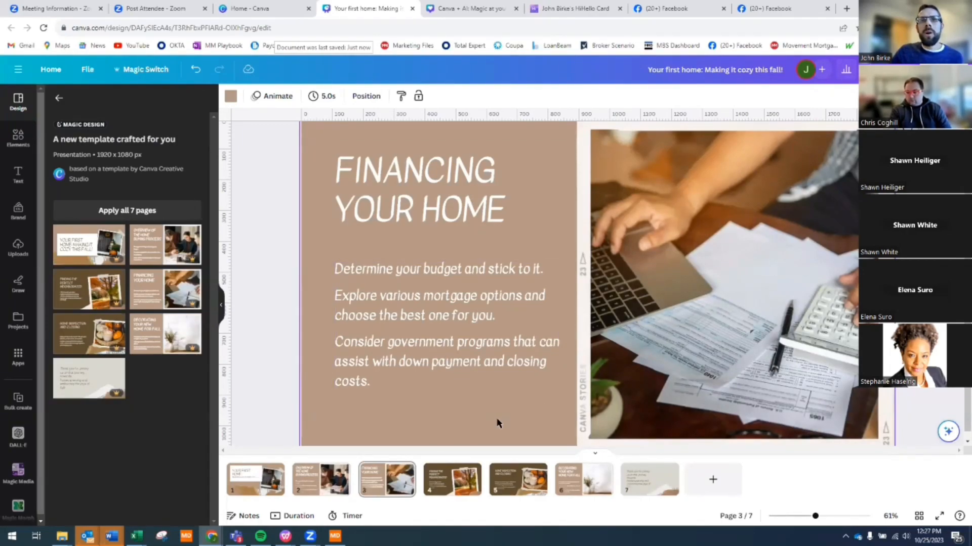
pyautogui.moveTo(495, 423); pyautogui.dragTo(371, 269)
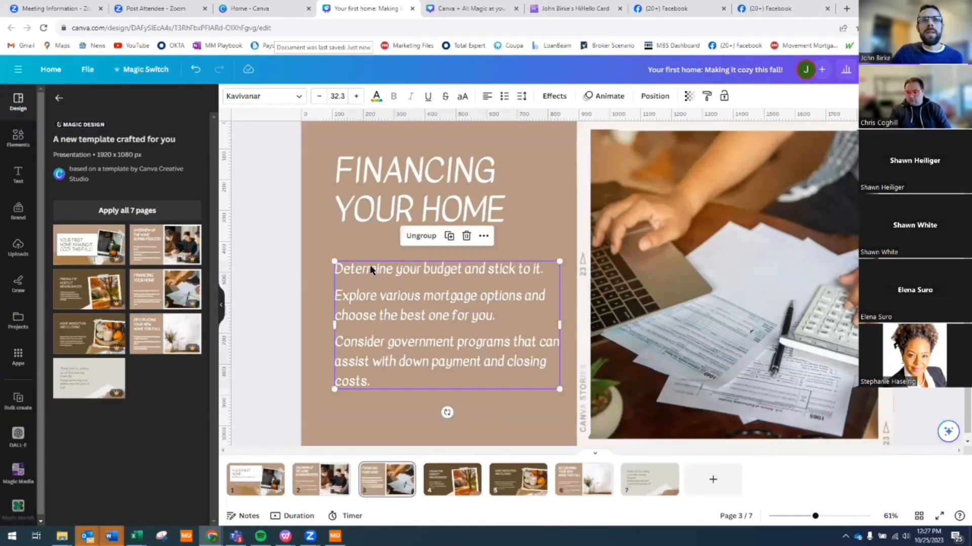
pyautogui.click(430, 236)
pyautogui.click(467, 392)
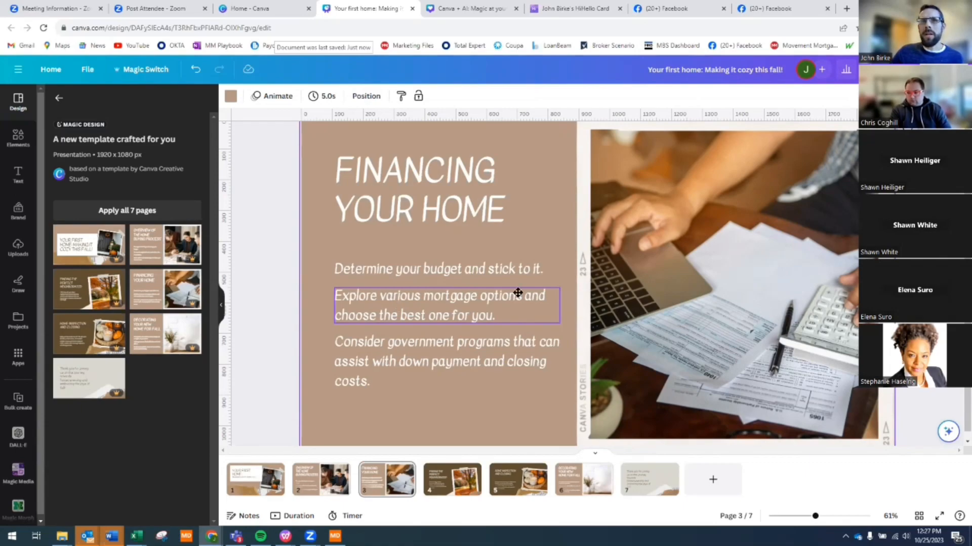
# - Move the mortgage-options and government-programs bullets right onto the photo
pyautogui.moveTo(514, 292); pyautogui.dragTo(718, 292)
pyautogui.moveTo(481, 365); pyautogui.dragTo(667, 373)
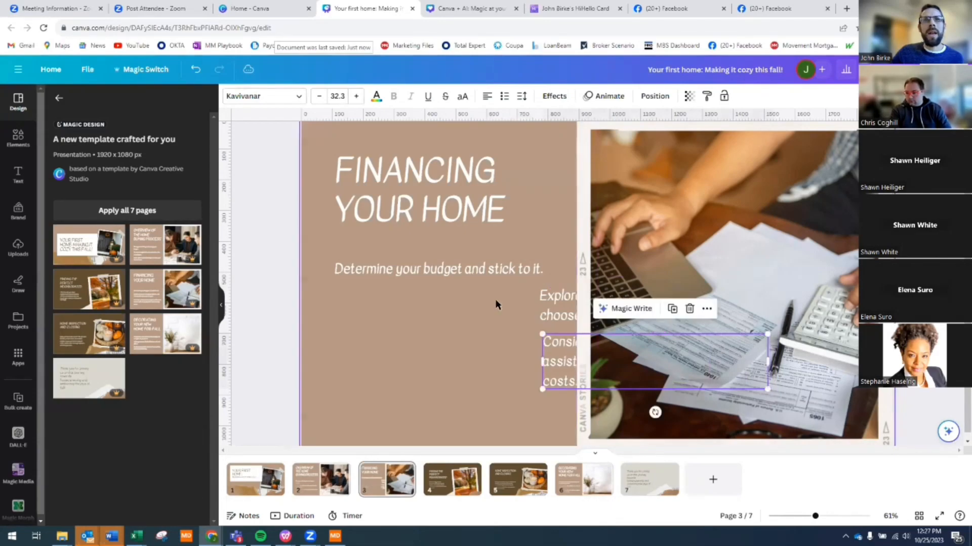
pyautogui.click(466, 272)
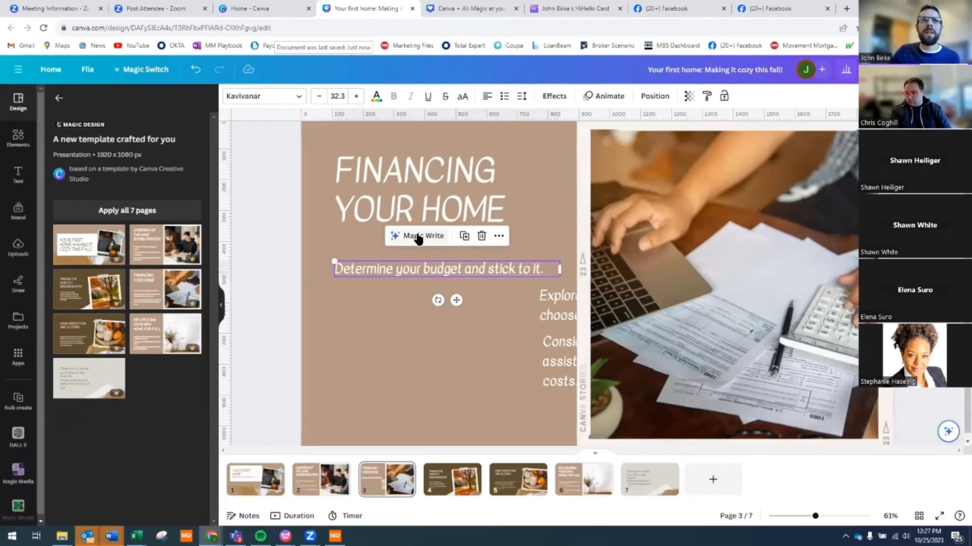
# - Use Magic Write Continue writing on the 'Determine your budget' bullet
pyautogui.click(418, 287)
pyautogui.click(399, 274)
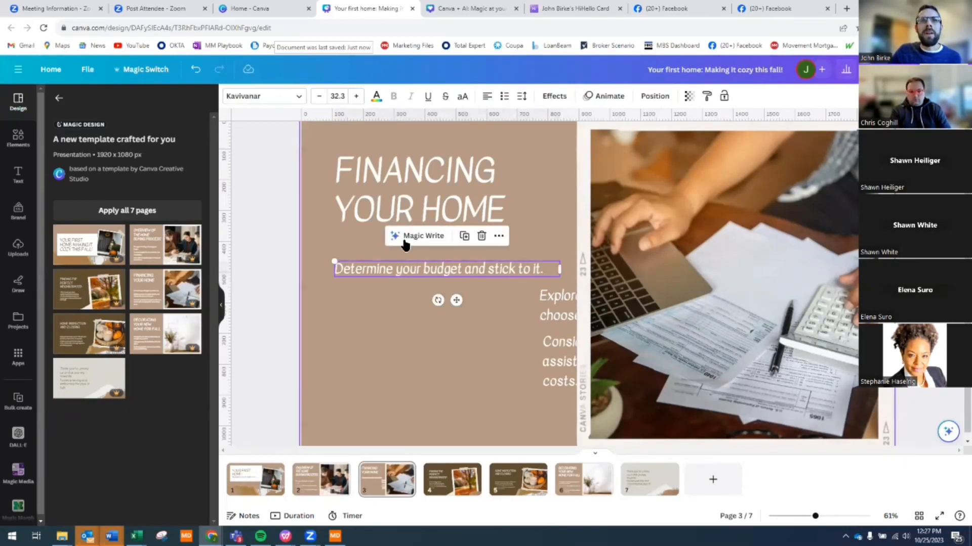
pyautogui.click(406, 240)
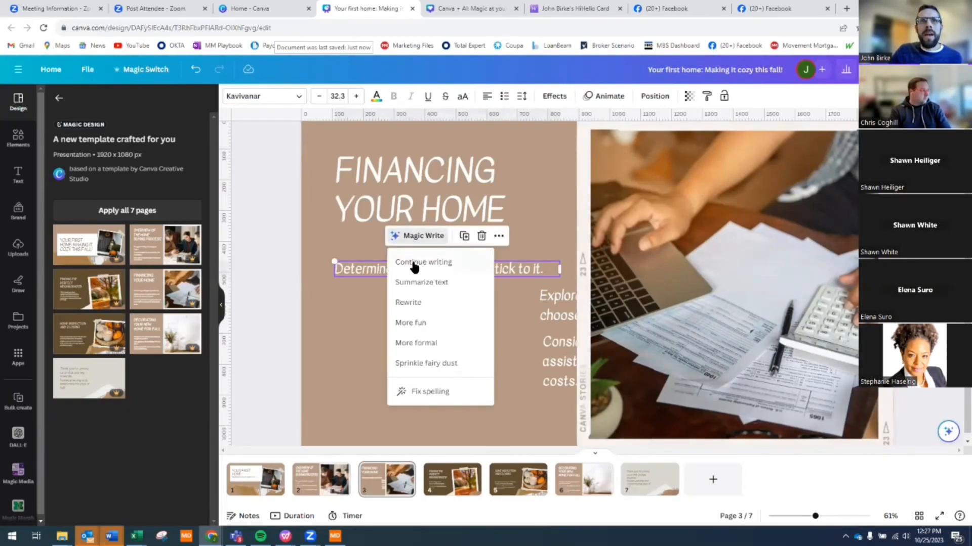
pyautogui.click(412, 264)
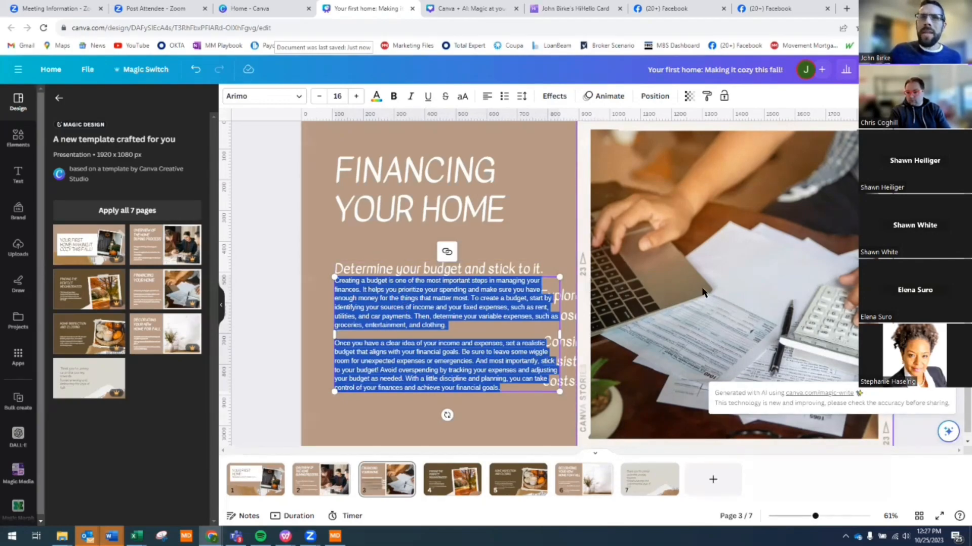
# - Reposition the generated budgeting paragraphs slightly left and up beneath the heading
pyautogui.click(417, 287)
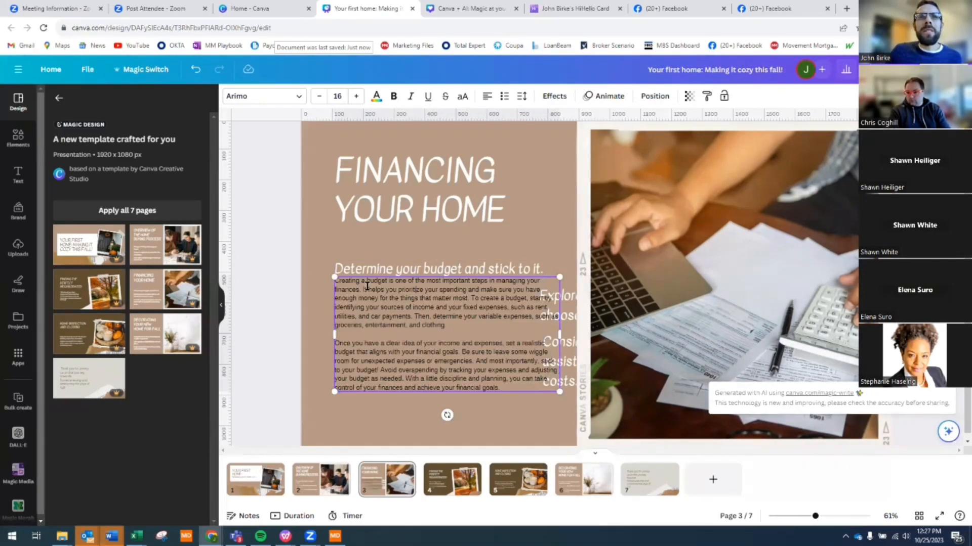
pyautogui.moveTo(350, 282); pyautogui.dragTo(431, 307)
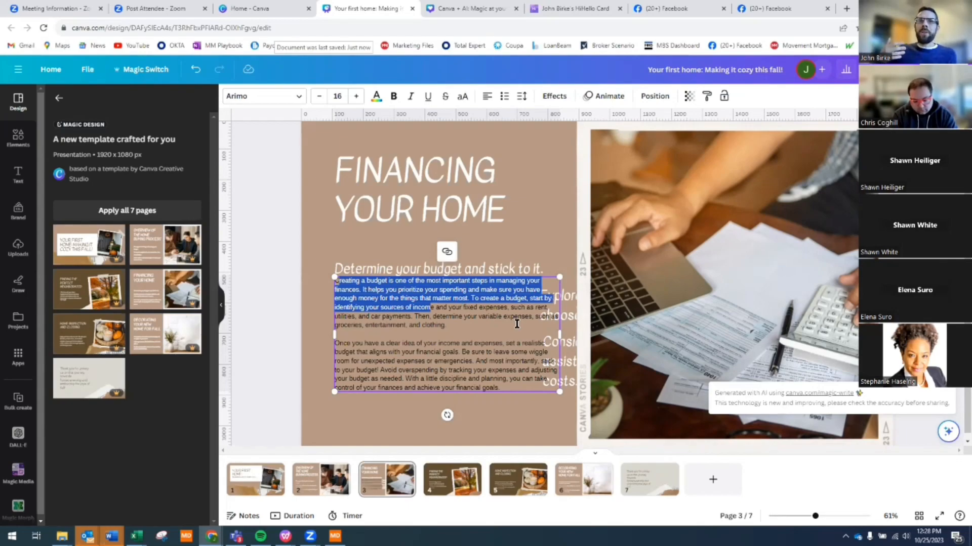
pyautogui.moveTo(493, 386)
pyautogui.mouseDown()
pyautogui.moveTo(473, 378)
pyautogui.moveTo(497, 401)
pyautogui.moveTo(493, 392)
pyautogui.mouseUp()
pyautogui.click(483, 305)
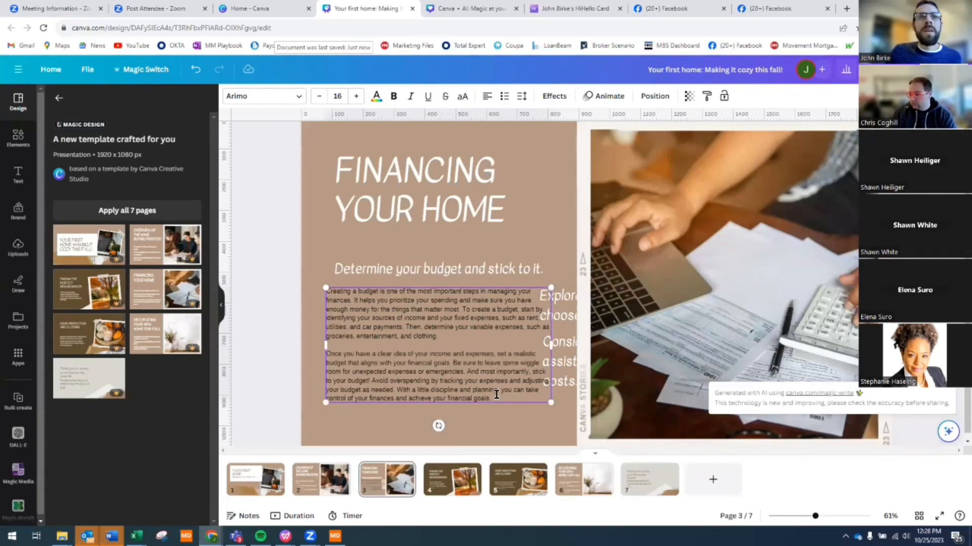
# - Rewrite the selected budgeting paragraphs with Magic Write's More fun option
pyautogui.click(471, 257)
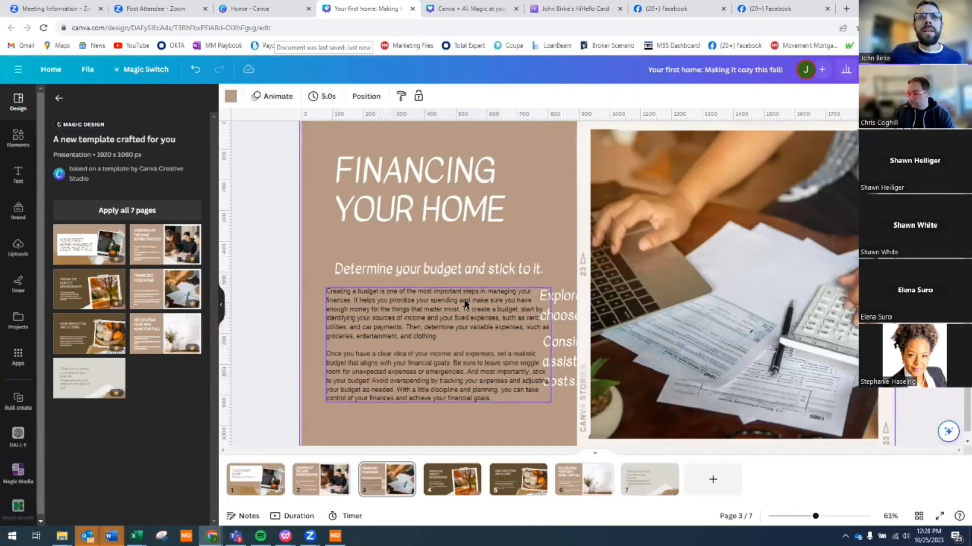
pyautogui.click(465, 304)
pyautogui.click(425, 265)
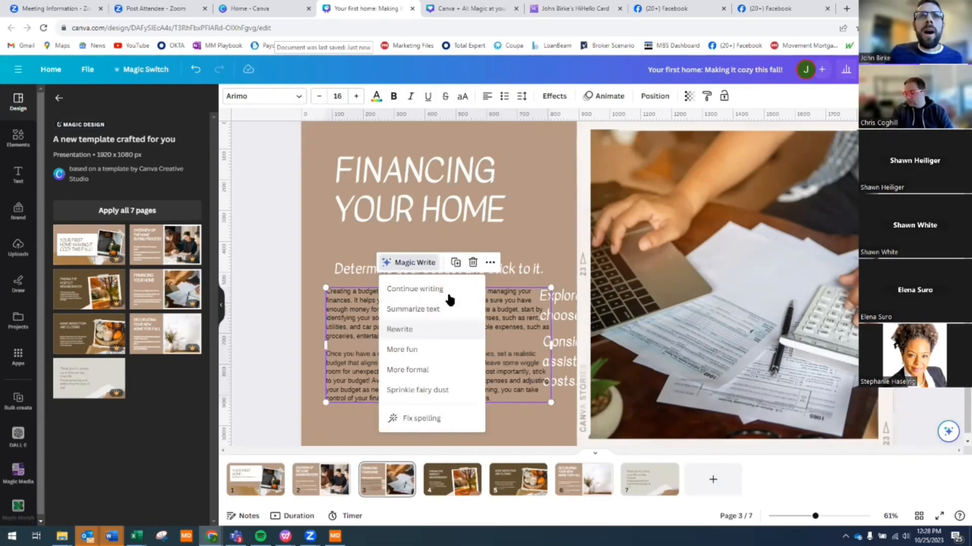
pyautogui.click(389, 321)
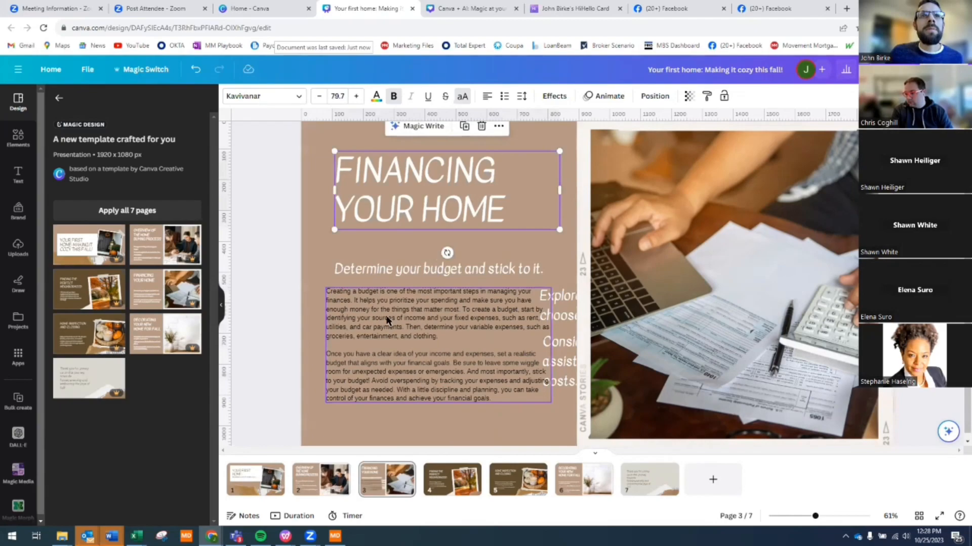
pyautogui.click(409, 268)
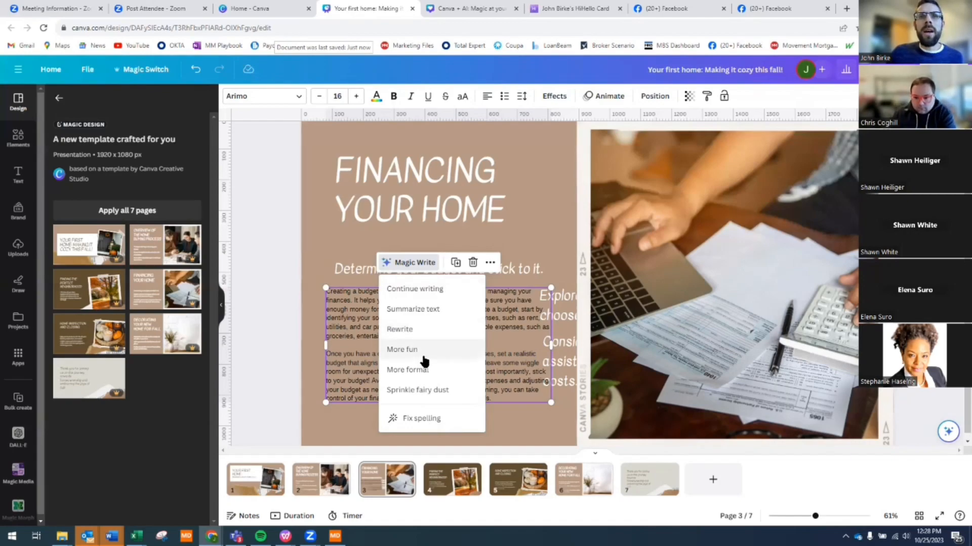
pyautogui.click(403, 350)
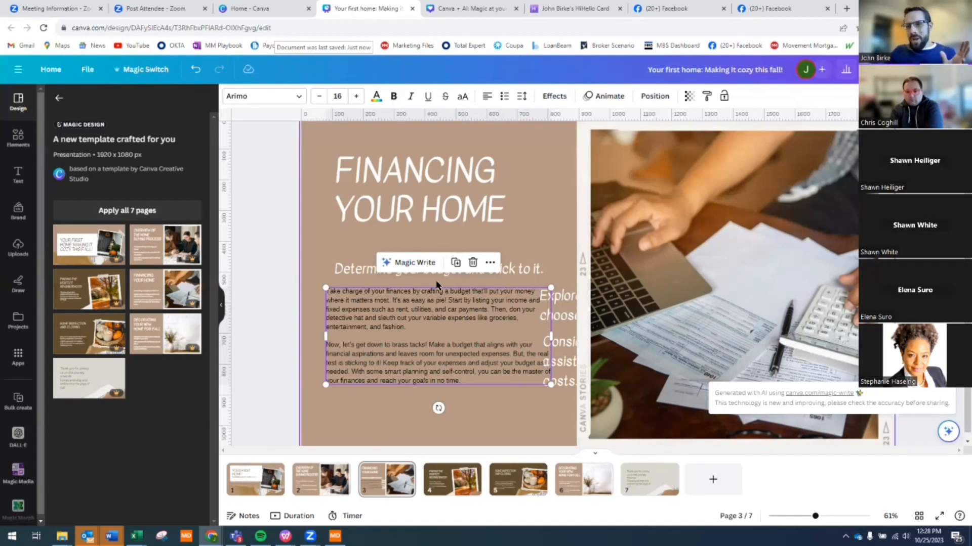
# - Apply Magic Write's Sprinkle fairy dust option to the budgeting paragraphs
pyautogui.click(403, 269)
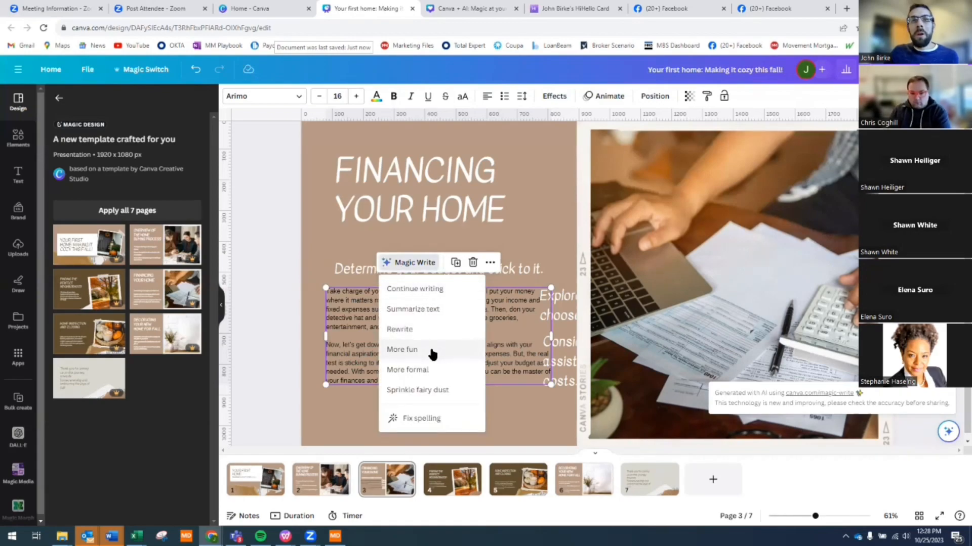
pyautogui.click(431, 390)
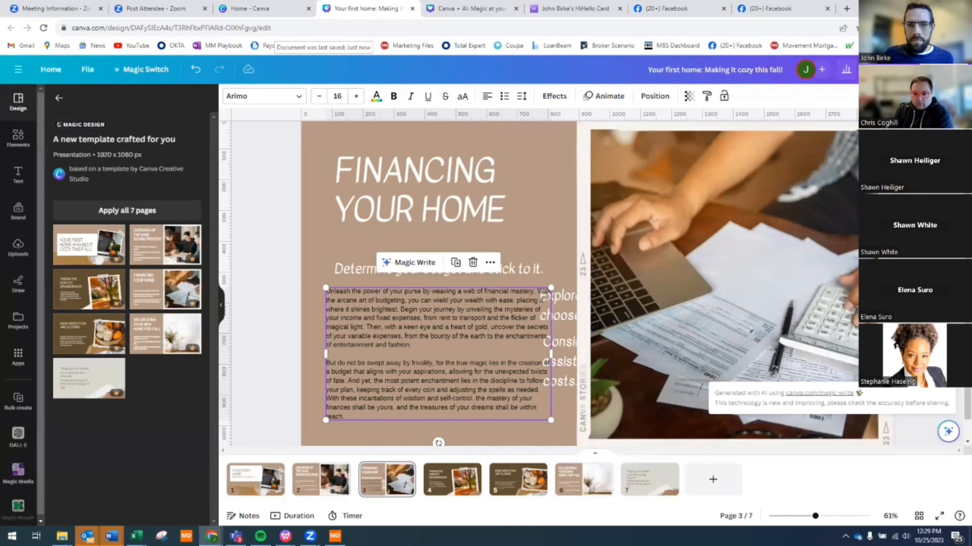
# - Rewrite the budgeting paragraphs with Magic Write's More formal option, then dismiss the menu
pyautogui.click(389, 268)
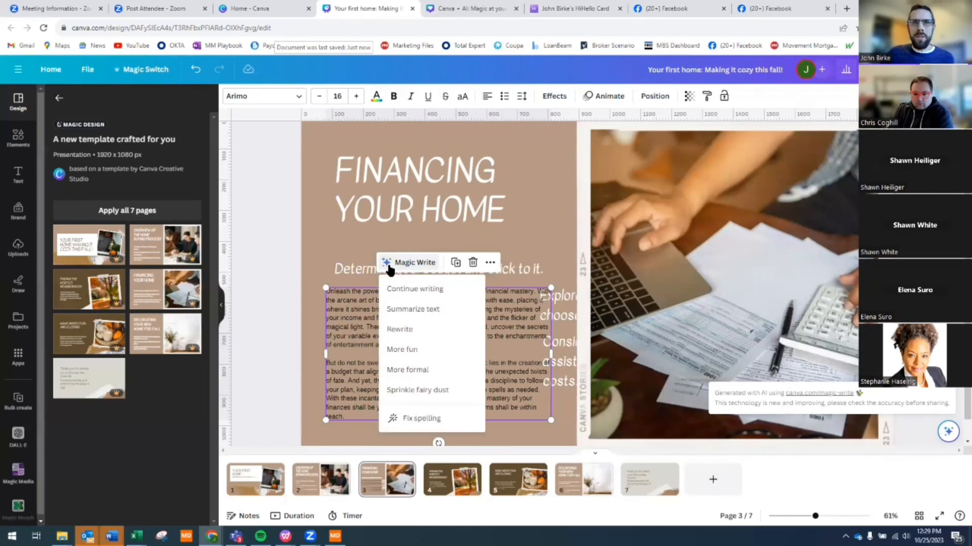
pyautogui.click(410, 373)
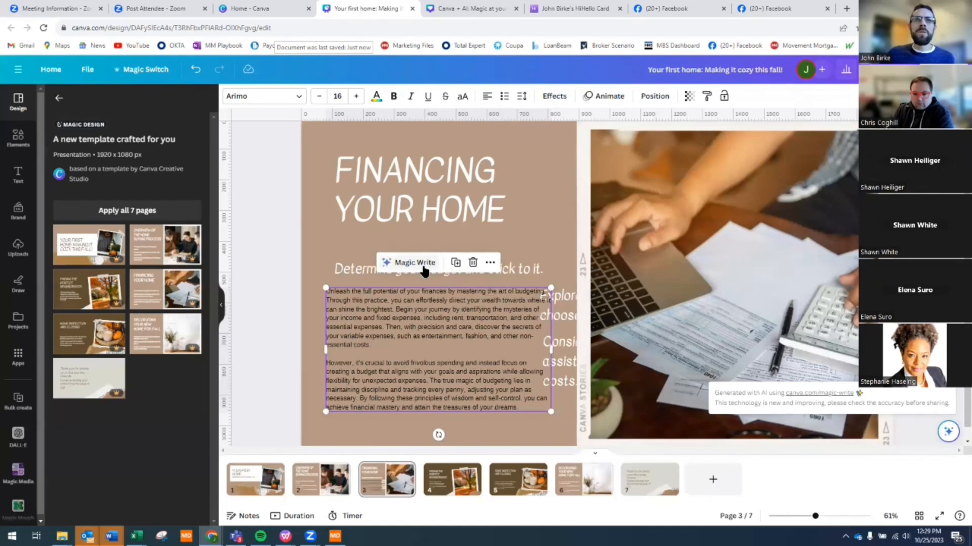
pyautogui.click(423, 263)
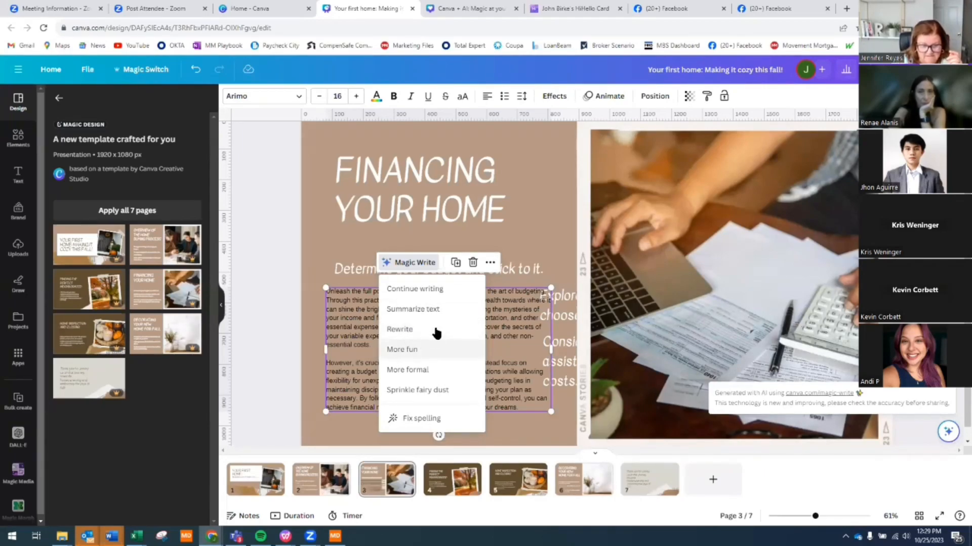
pyautogui.click(489, 334)
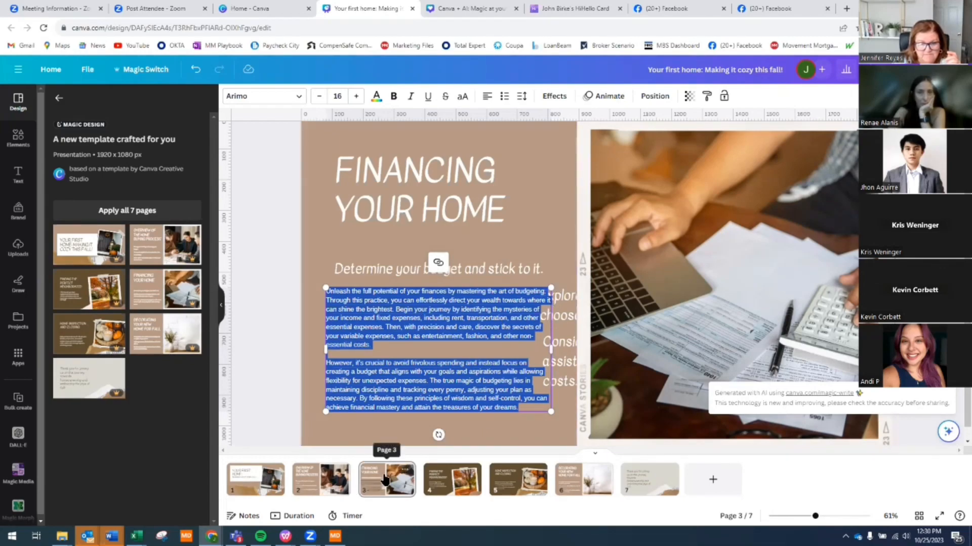
# - Duplicate the Financing Your Home page and delete the copy's budgeting body and subtitle
pyautogui.click(385, 480)
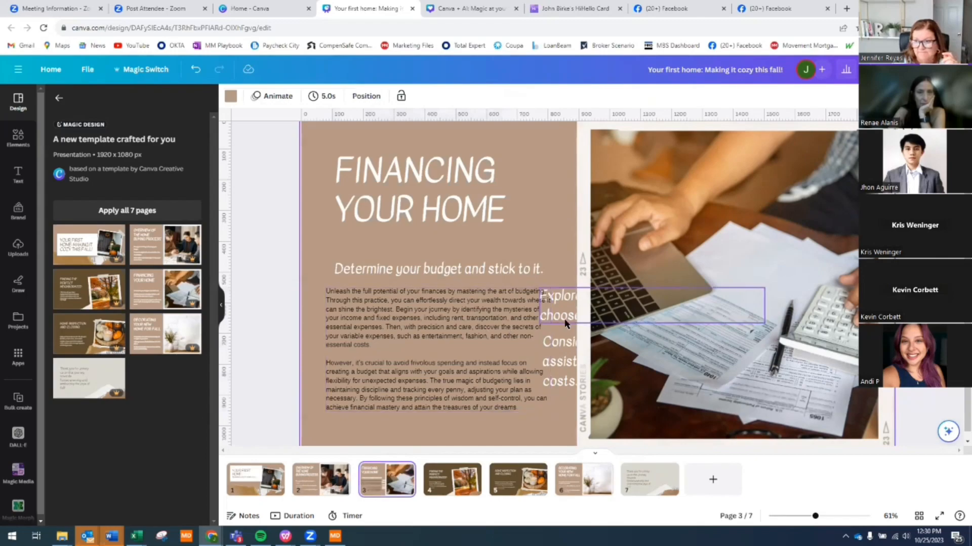
pyautogui.click(406, 474)
pyautogui.click(464, 307)
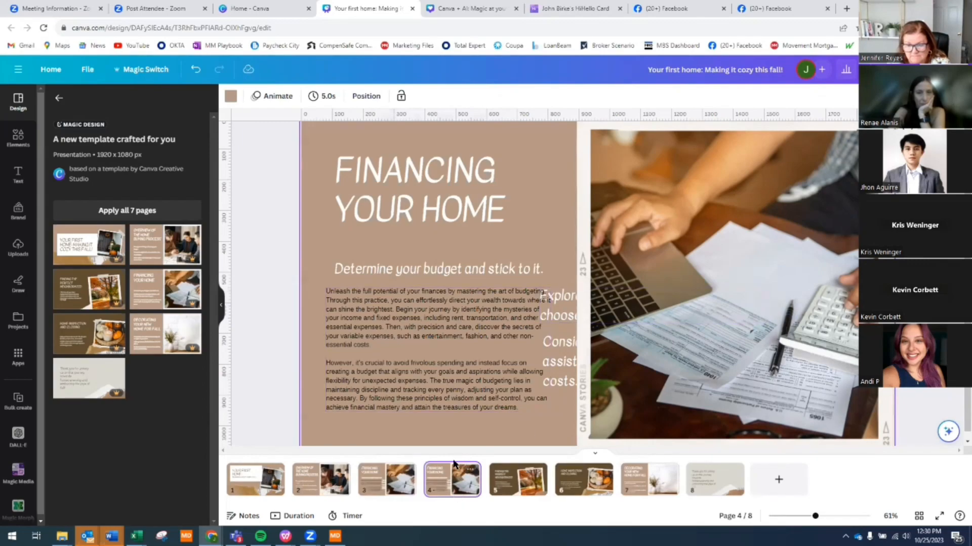
pyautogui.click(468, 364)
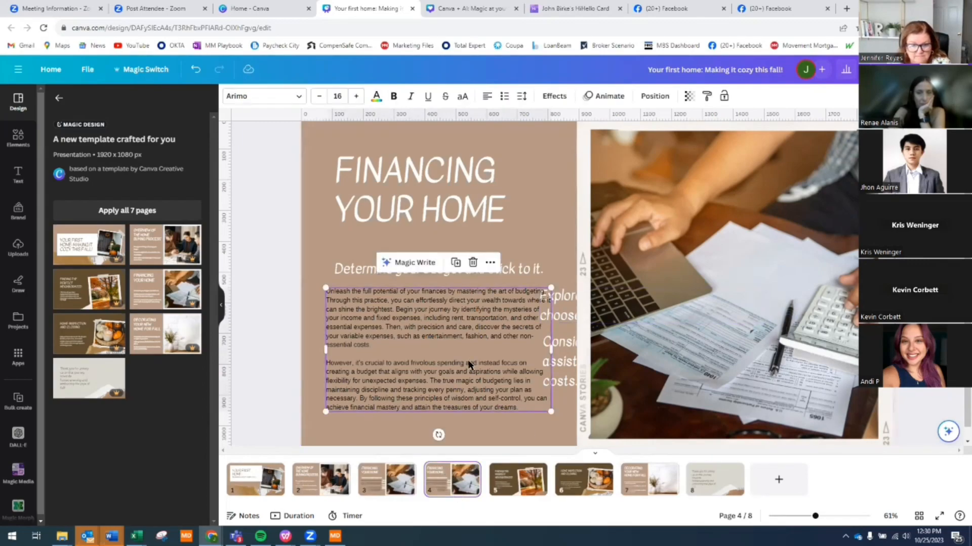
pyautogui.press('Delete')
pyautogui.click(456, 268)
pyautogui.press('Delete')
# - Move the mortgage text in, extend it with Continue writing, then resize and position it
pyautogui.moveTo(544, 306); pyautogui.dragTo(333, 274)
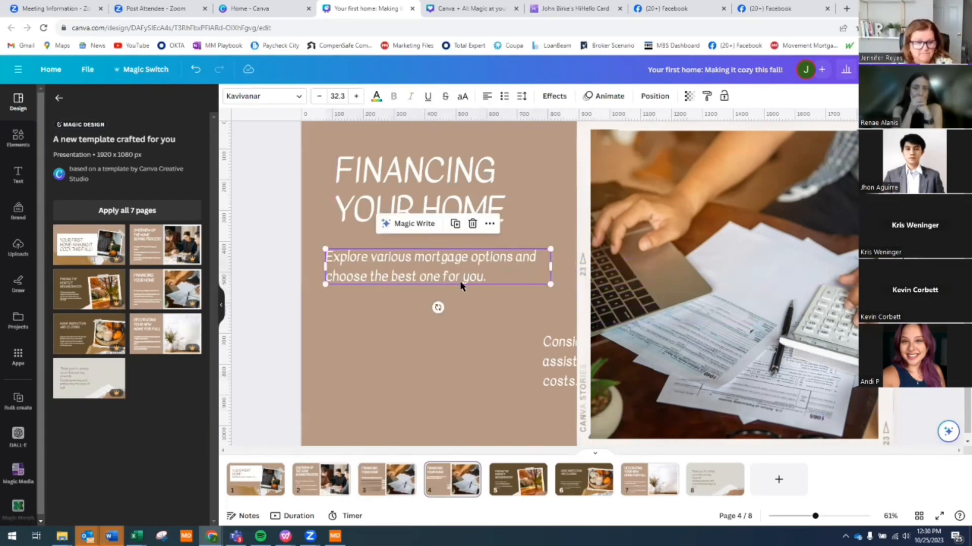
pyautogui.click(403, 226)
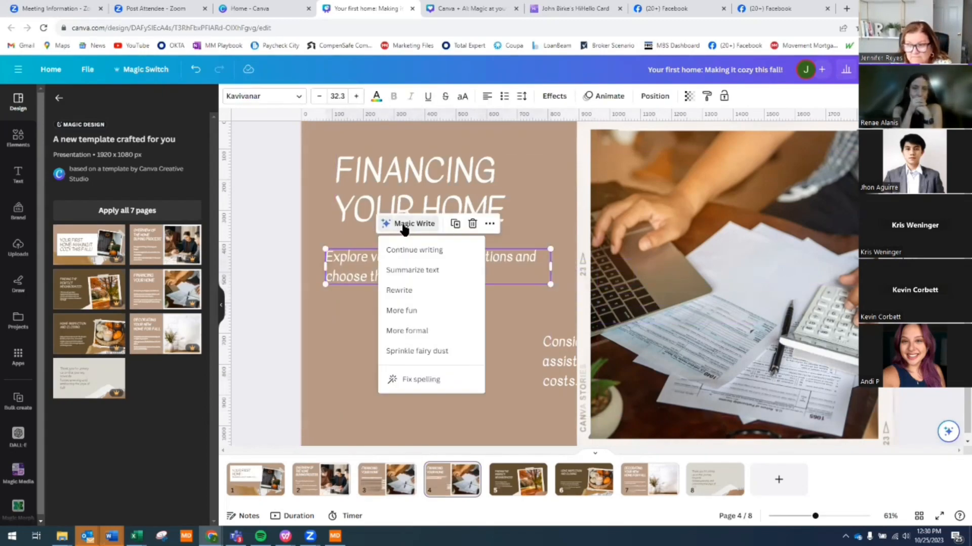
pyautogui.click(426, 252)
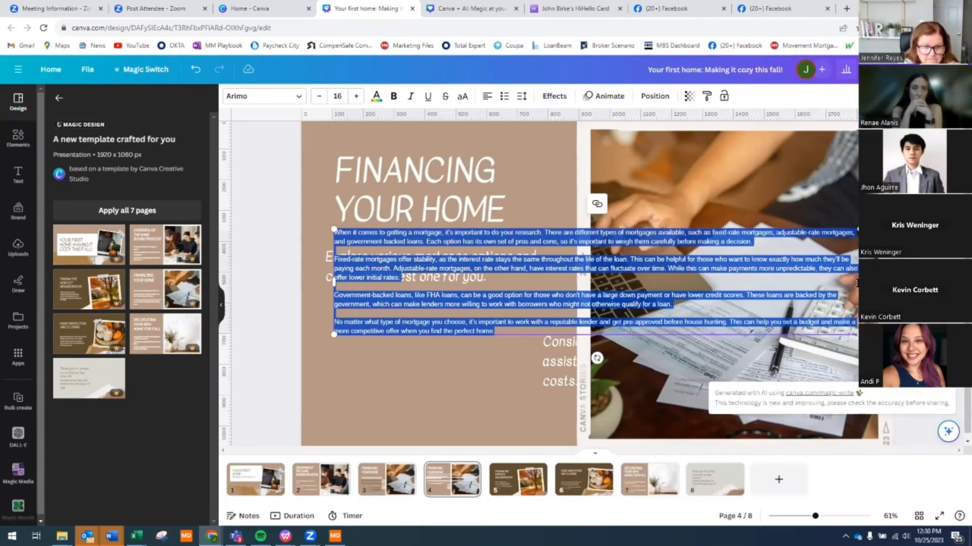
pyautogui.moveTo(857, 281); pyautogui.dragTo(585, 296)
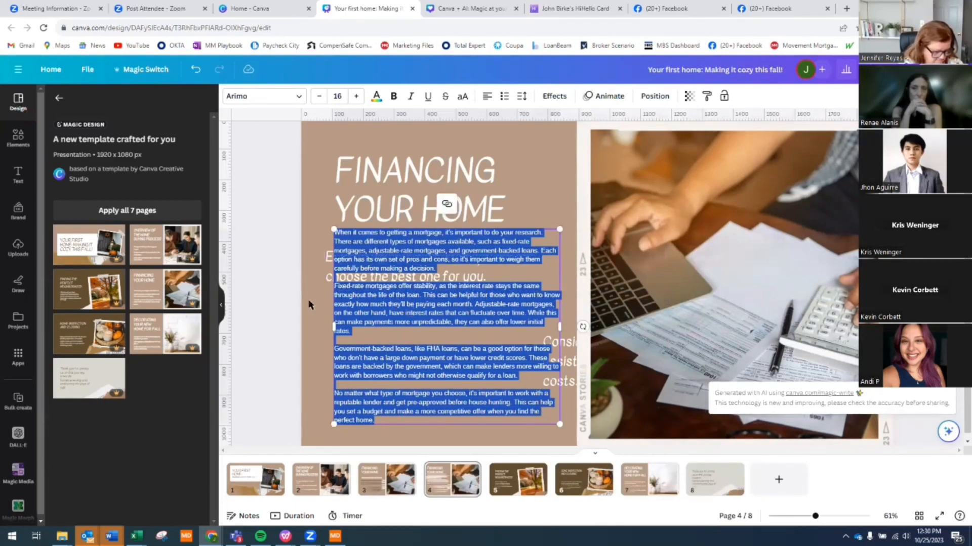
pyautogui.click(410, 312)
pyautogui.moveTo(405, 320); pyautogui.dragTo(396, 332)
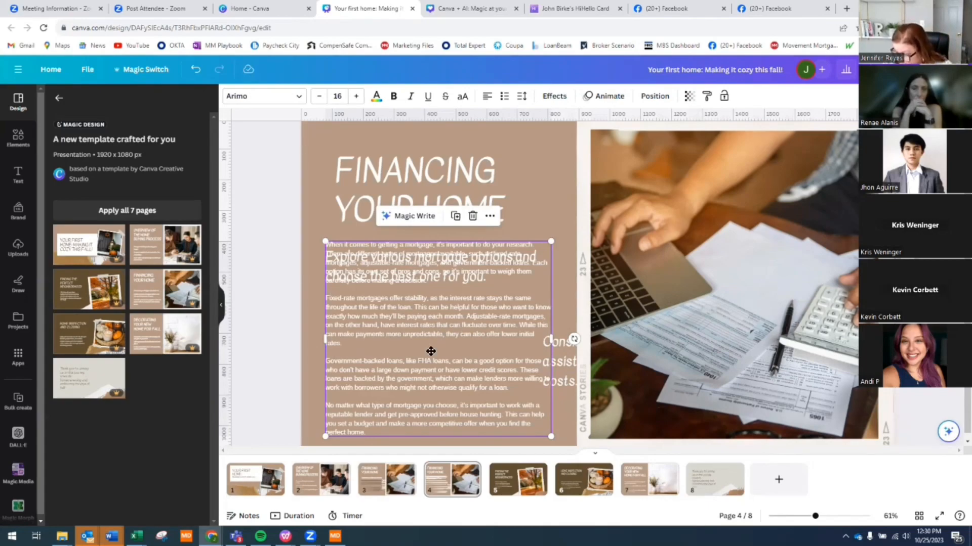
pyautogui.moveTo(431, 351); pyautogui.dragTo(455, 265)
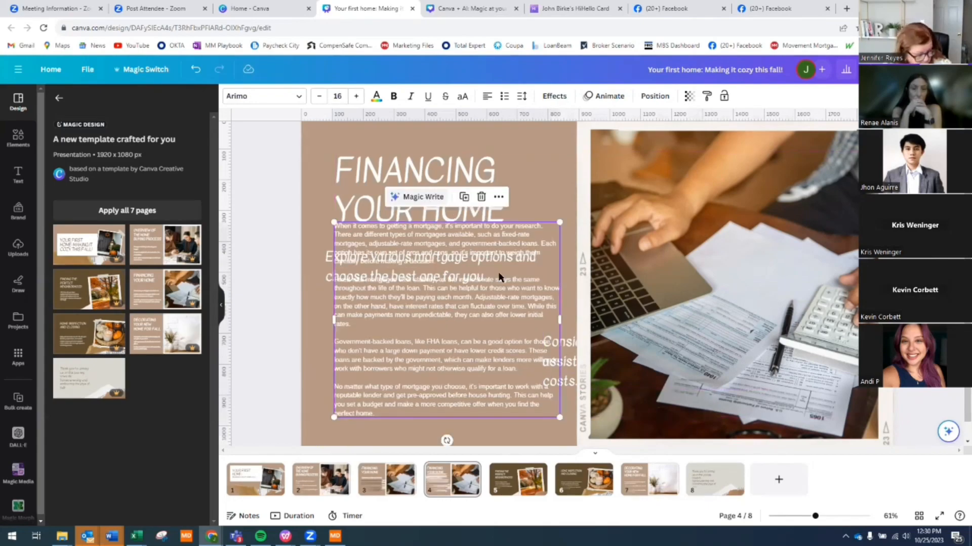
# - Rewrite the mortgage text in a livelier tone and place it below the subtitle
pyautogui.click(418, 197)
pyautogui.click(436, 287)
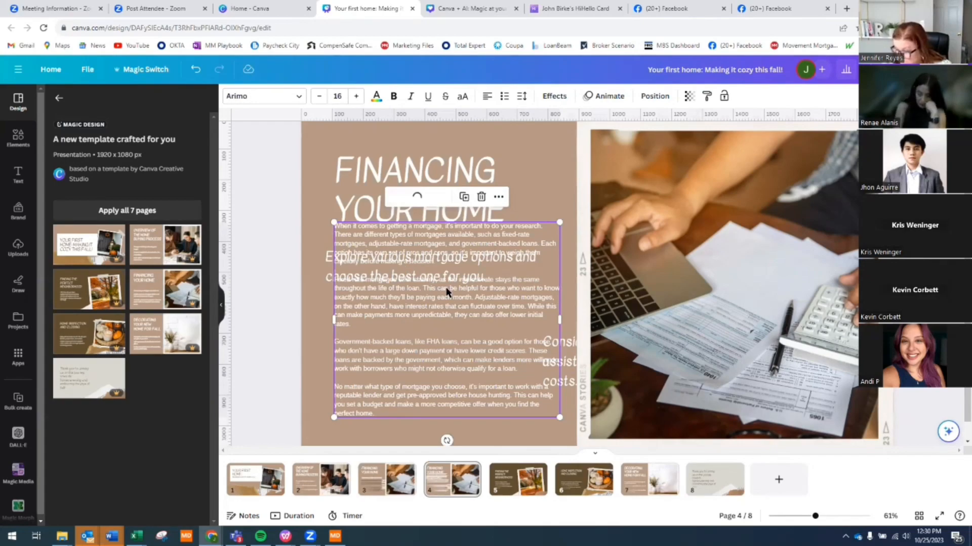
pyautogui.moveTo(449, 296); pyautogui.dragTo(433, 365)
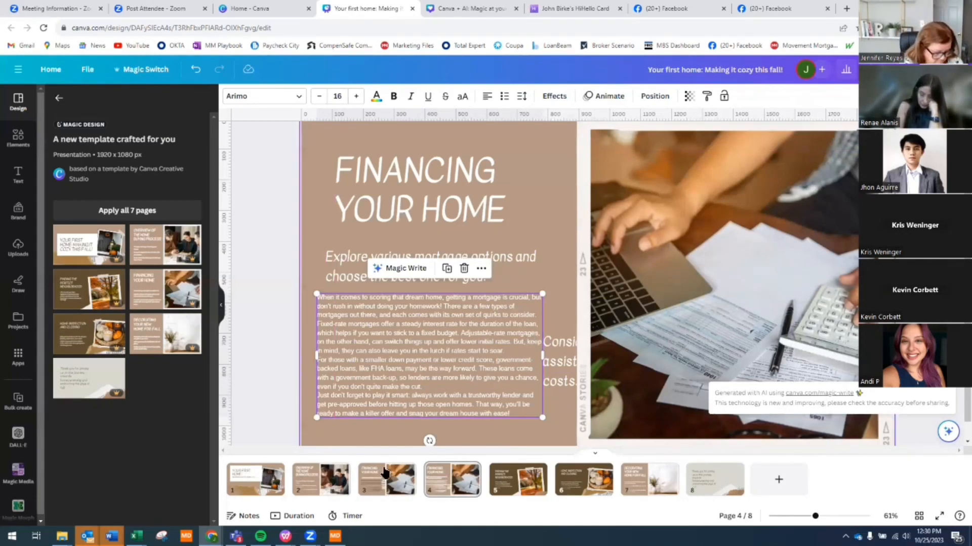
# - Browse pages 5 through 8 in the filmstrip, then return to cover page 1
pyautogui.click(524, 484)
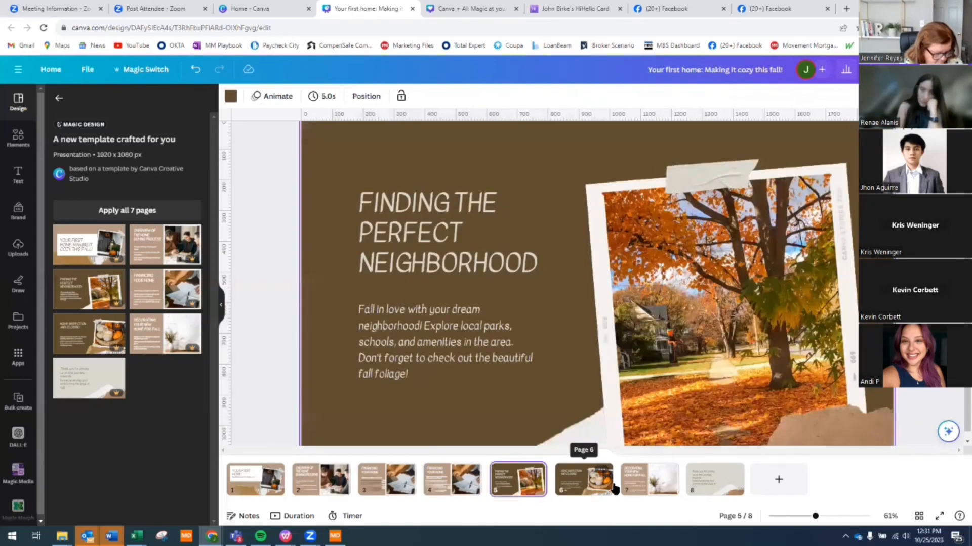
pyautogui.click(612, 486)
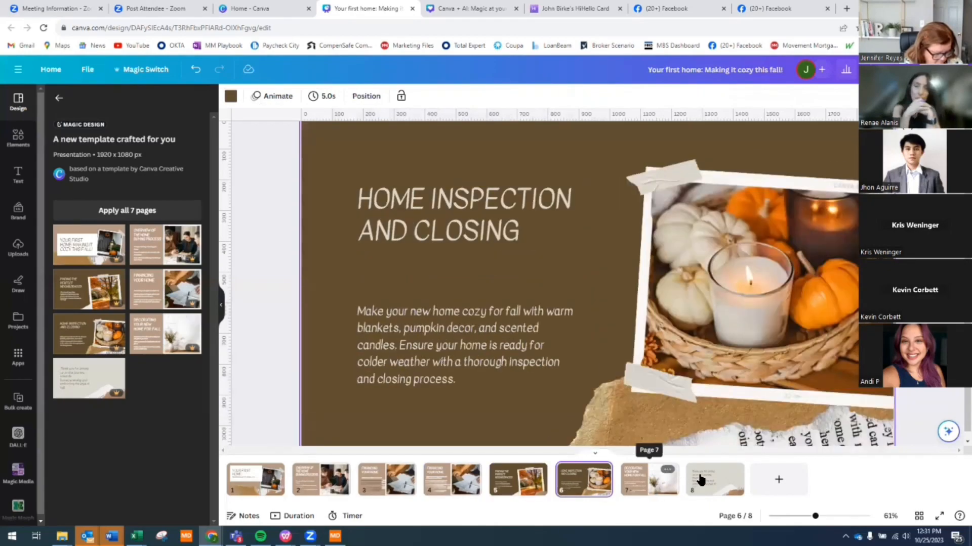
pyautogui.click(656, 489)
pyautogui.click(705, 485)
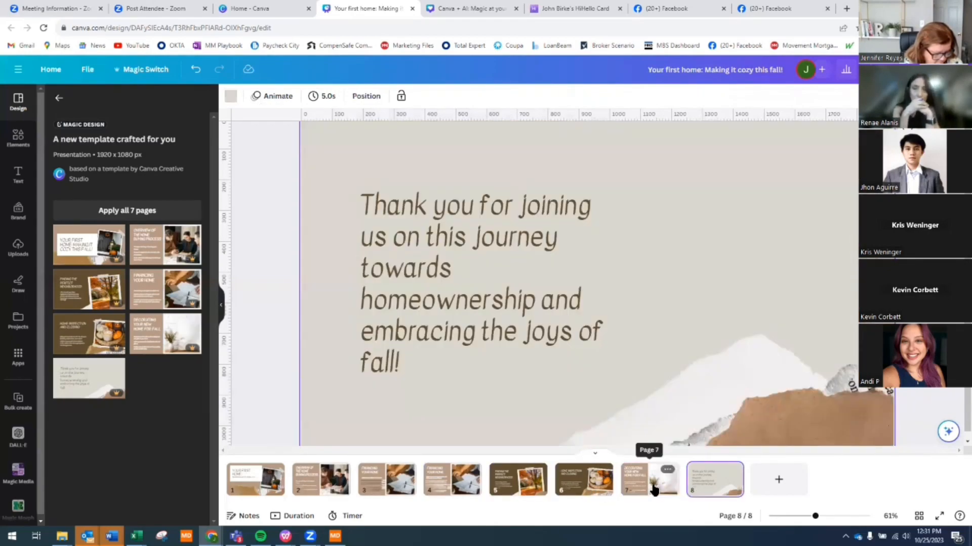
pyautogui.click(624, 488)
pyautogui.click(577, 481)
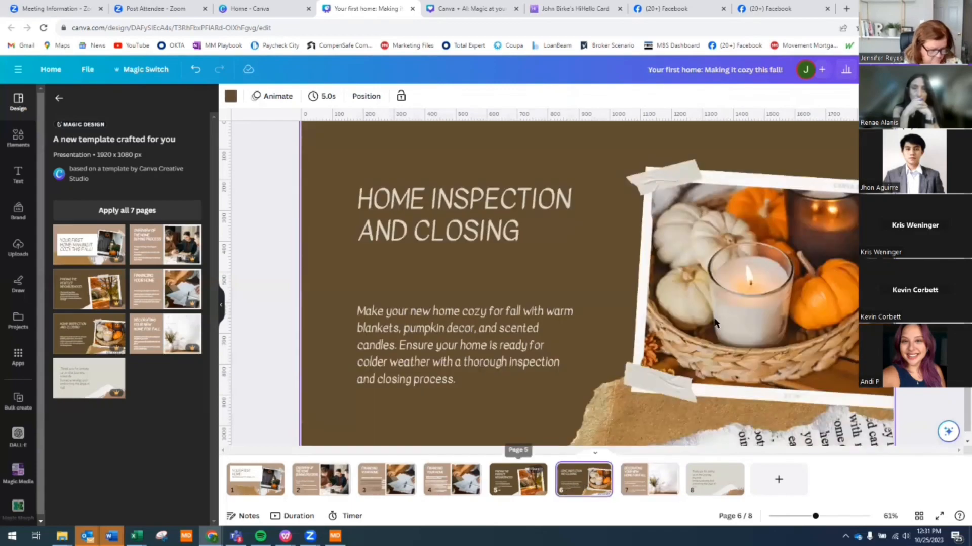
pyautogui.click(531, 482)
pyautogui.click(693, 389)
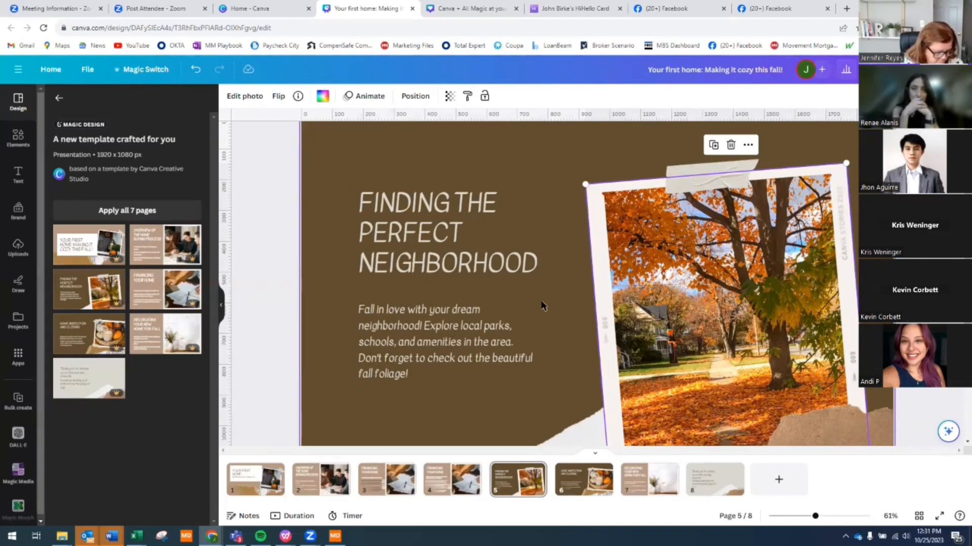
pyautogui.click(255, 479)
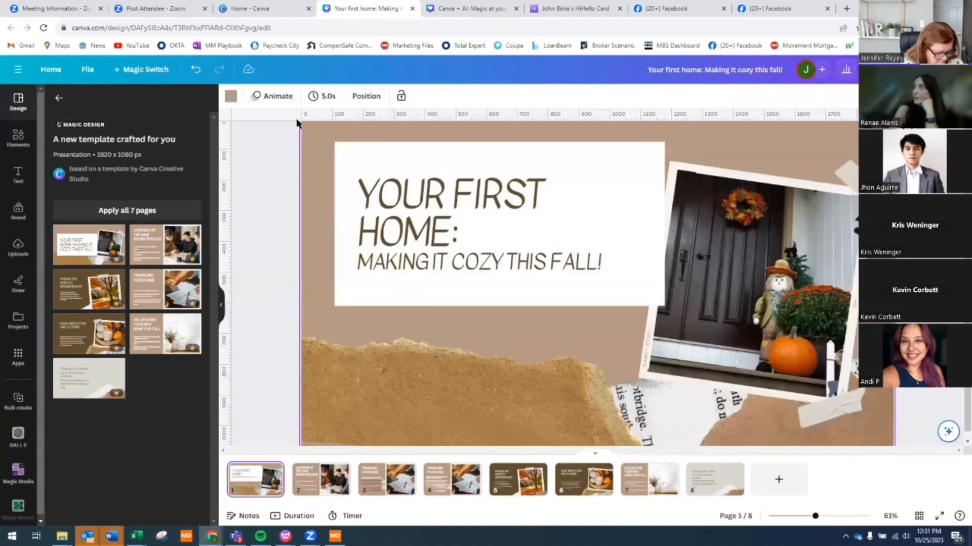
pyautogui.click(273, 96)
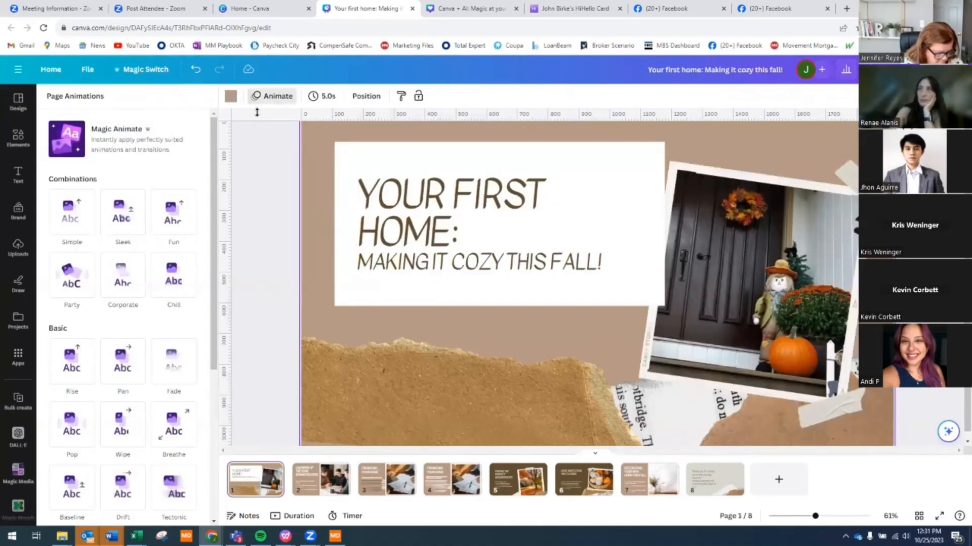
pyautogui.click(127, 145)
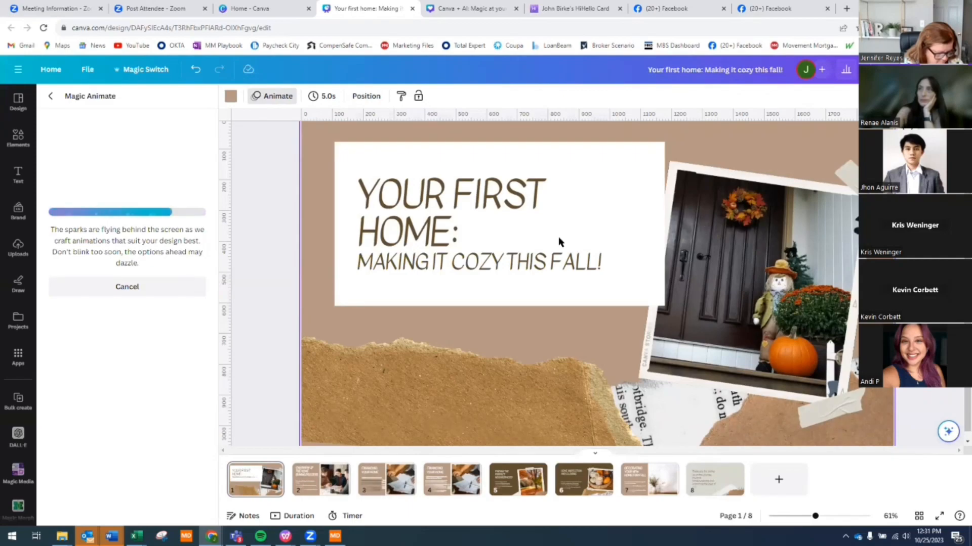
pyautogui.click(575, 237)
pyautogui.click(689, 223)
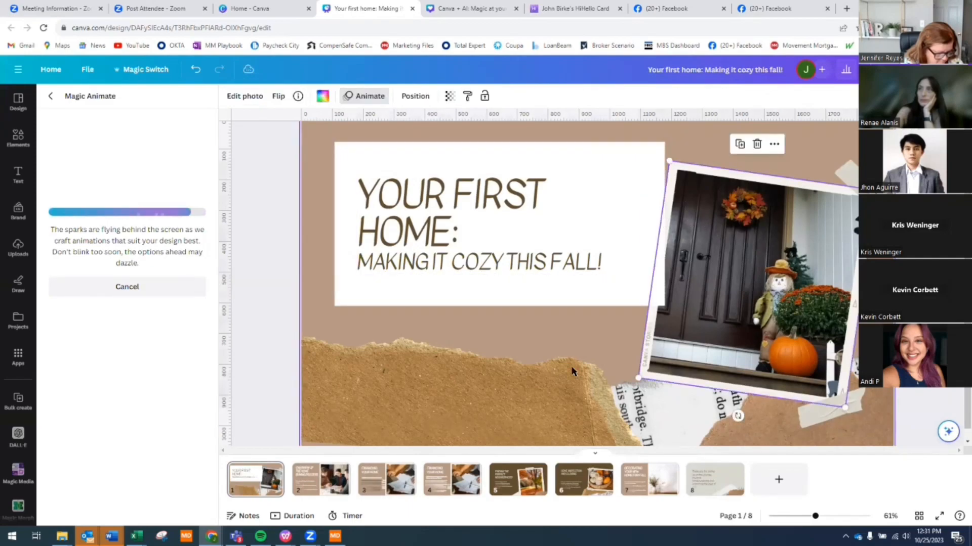
pyautogui.click(691, 398)
pyautogui.click(775, 421)
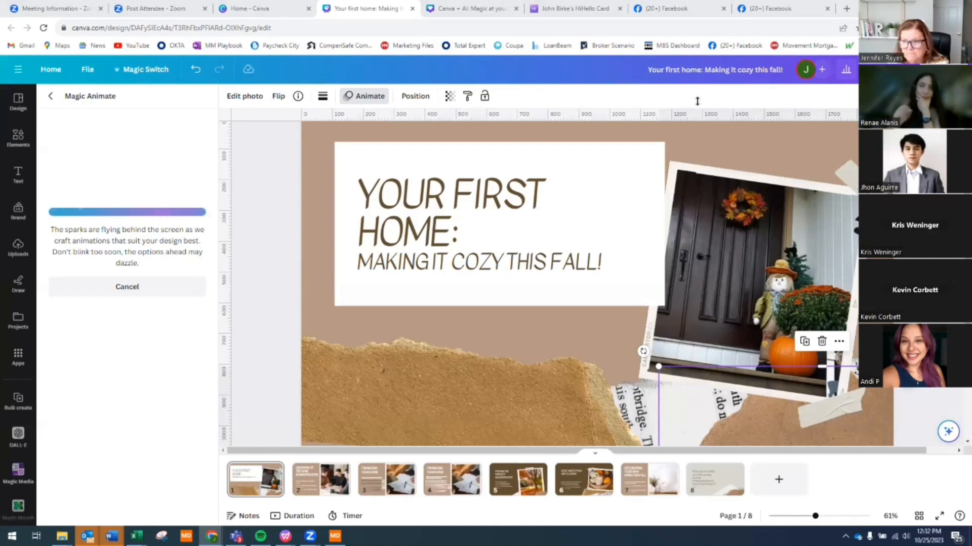
pyautogui.click(54, 97)
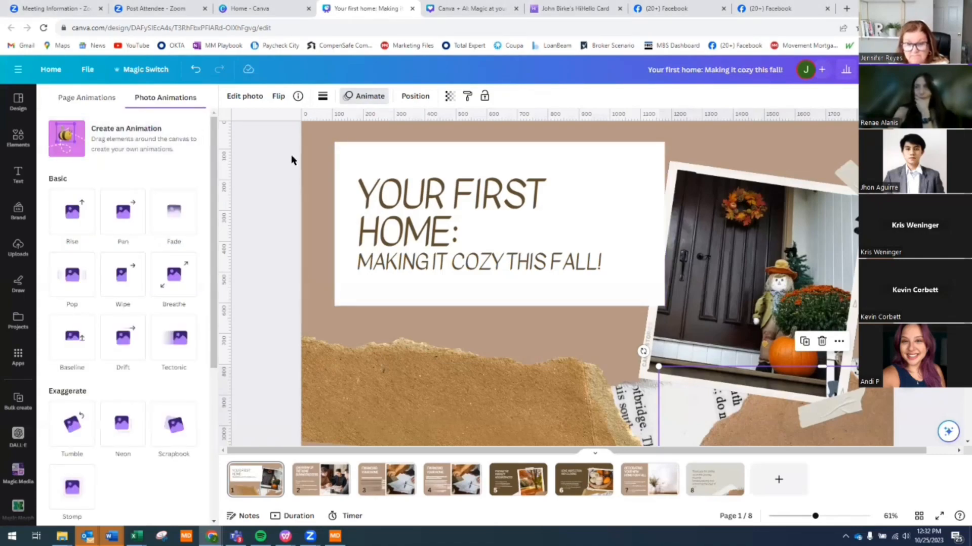
pyautogui.click(313, 157)
# - Rerun Magic Animate on the title slide and select its porch photo
pyautogui.click(279, 102)
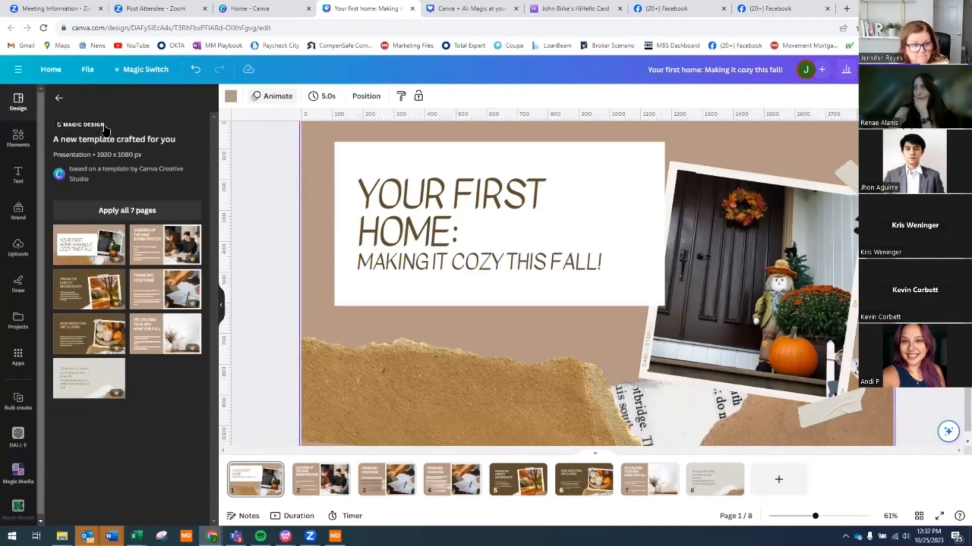
pyautogui.click(103, 134)
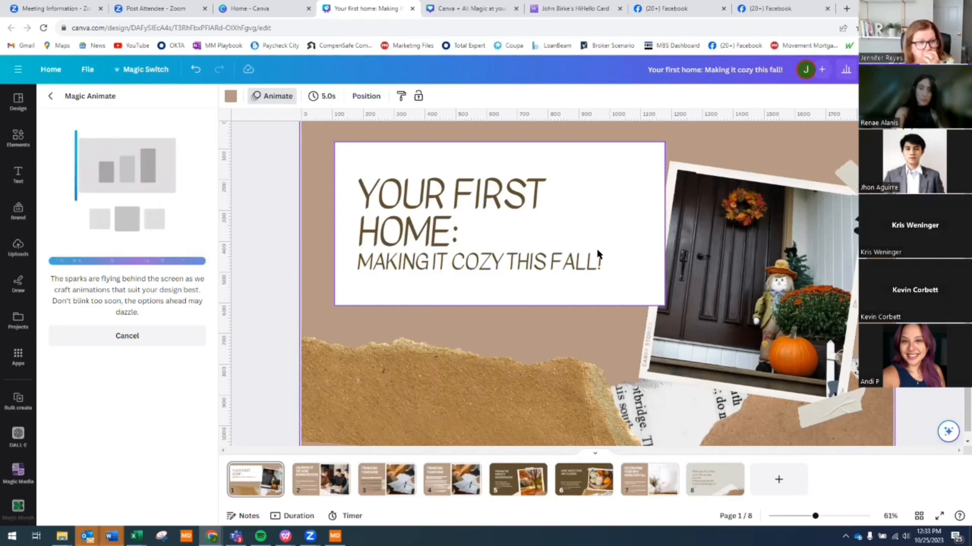
pyautogui.click(759, 237)
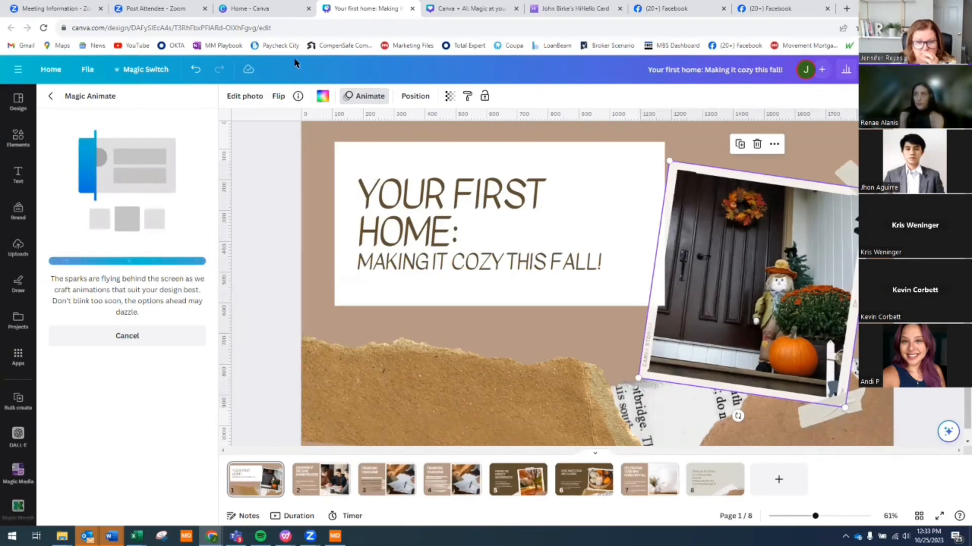
# - Search Elements for 'front door with pumkin' and show all photo results
pyautogui.click(14, 140)
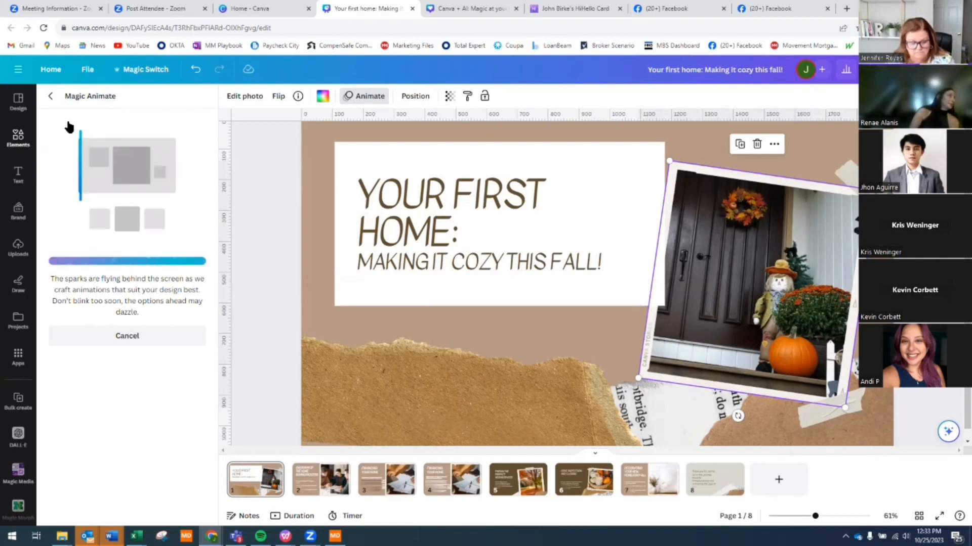
pyautogui.click(112, 99)
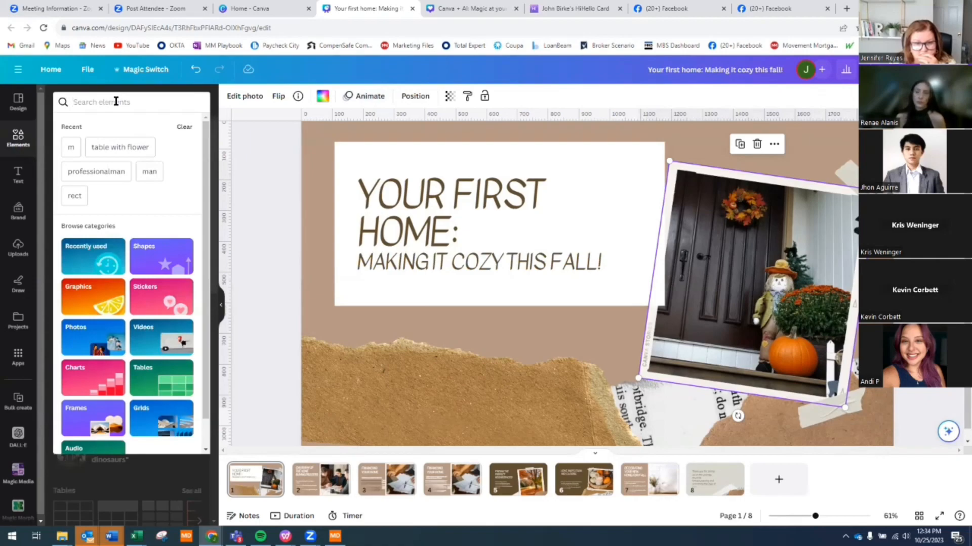
pyautogui.write('front')
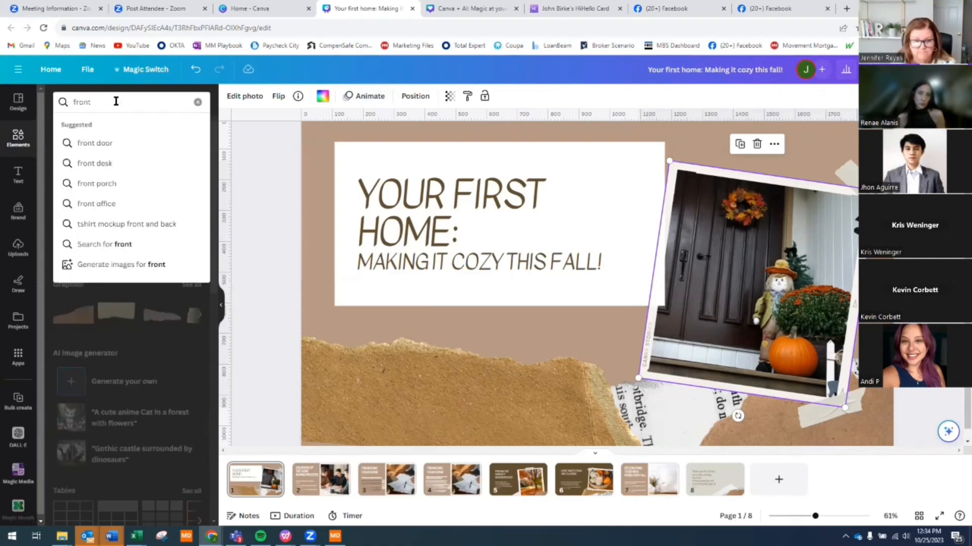
pyautogui.write(' door with')
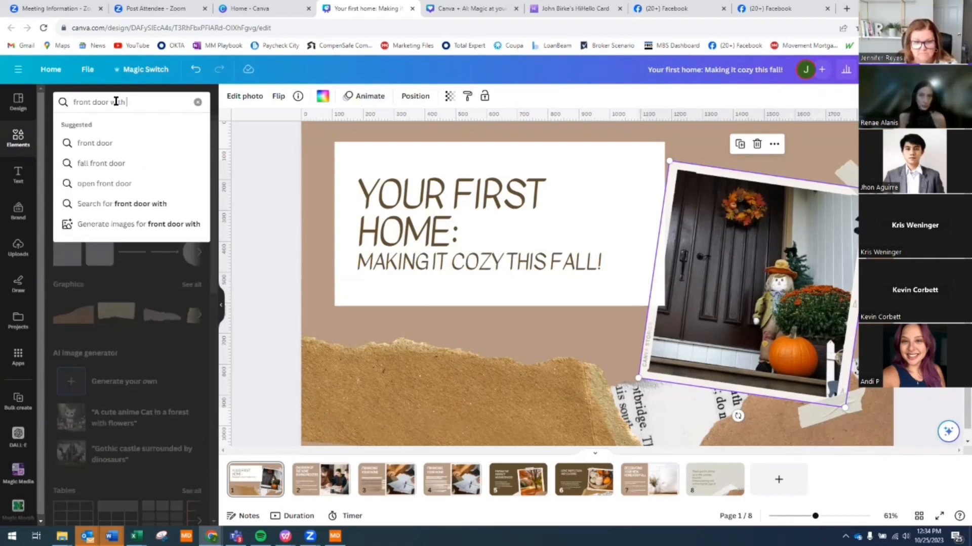
pyautogui.write(' pumki')
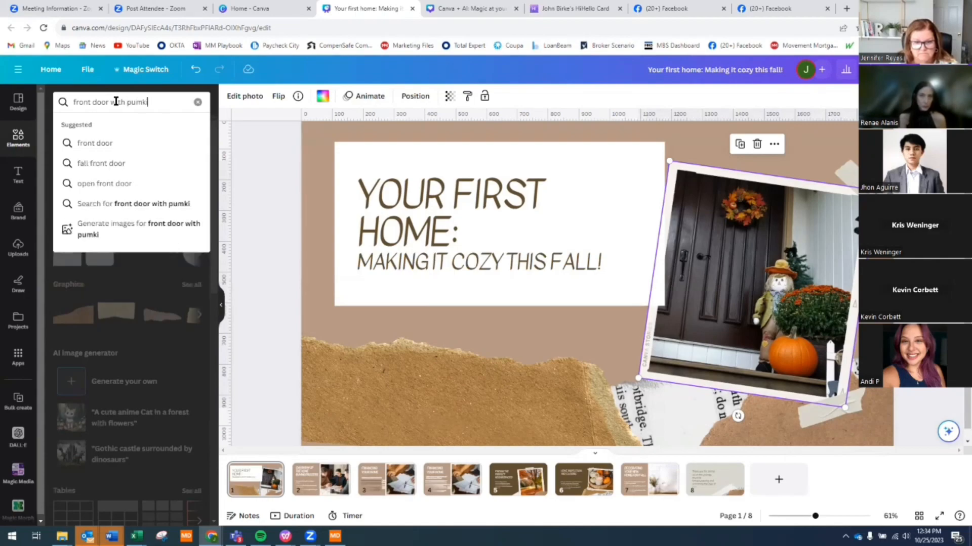
pyautogui.write('n')
pyautogui.press('Return')
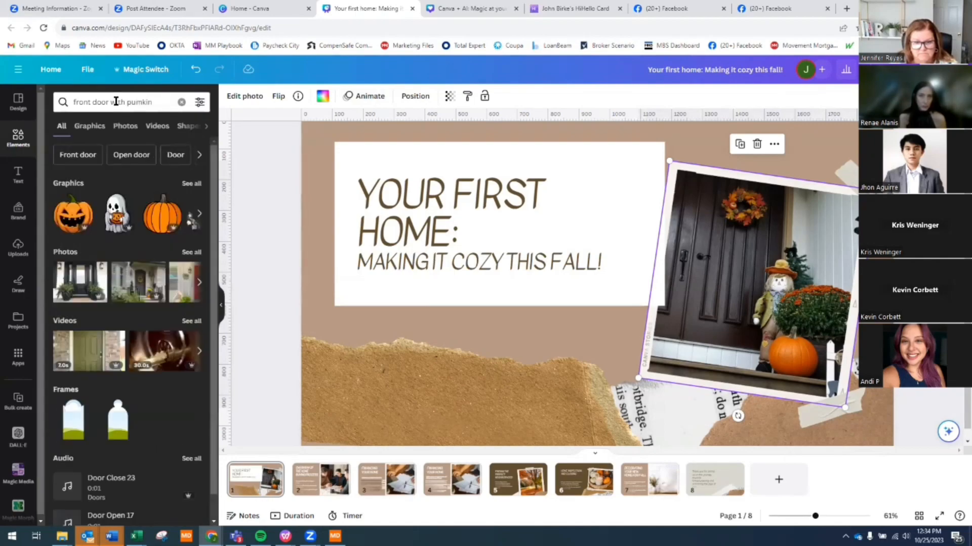
pyautogui.click(194, 253)
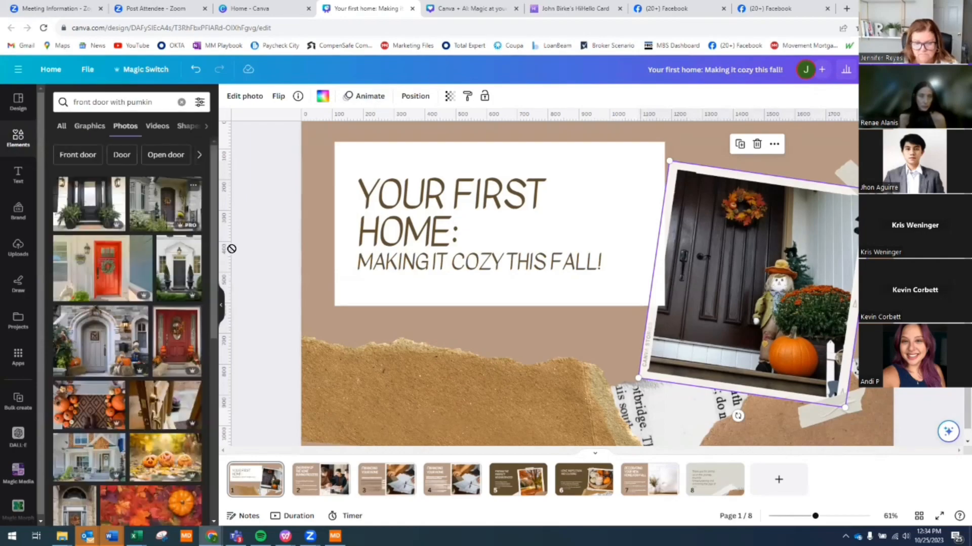
# - Drop the pumpkin doormat photo into the tilted frame in place of the porch photo
pyautogui.moveTo(231, 249); pyautogui.dragTo(745, 230)
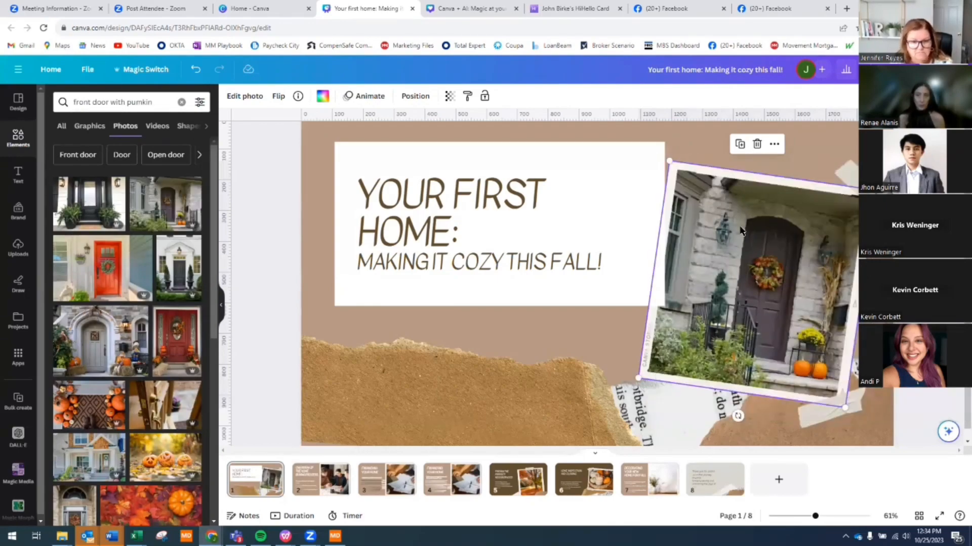
pyautogui.moveTo(84, 430); pyautogui.dragTo(708, 233)
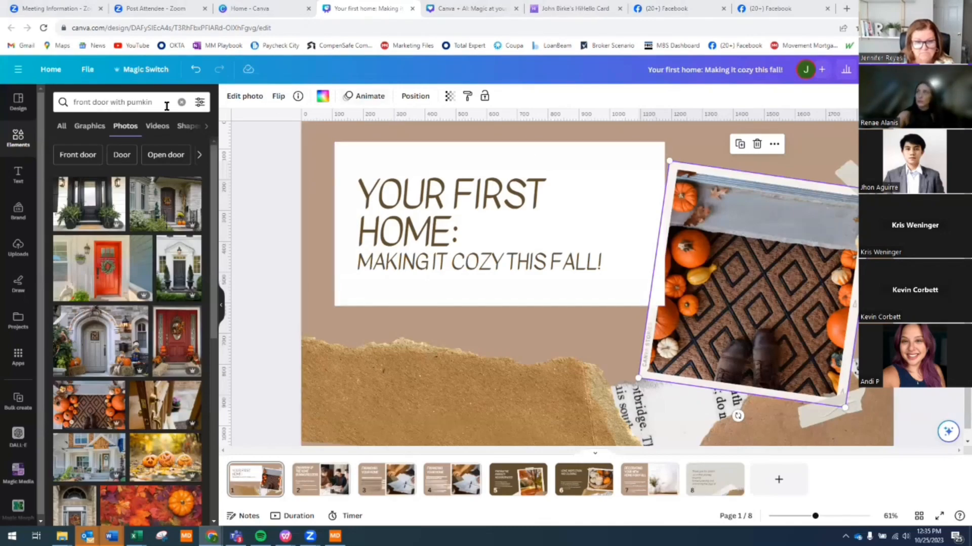
pyautogui.click(152, 73)
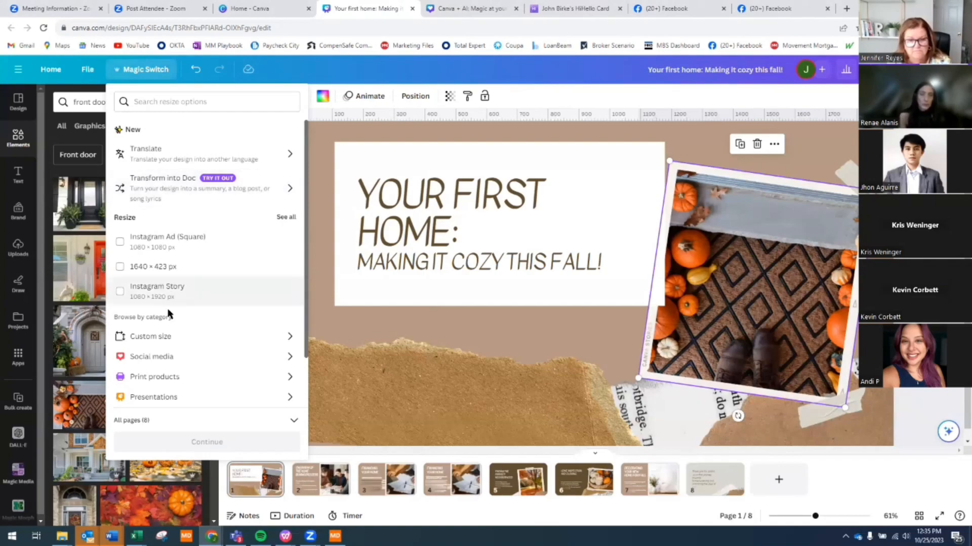
# - Browse the Social media sizes, then go back and choose Transform into Doc
pyautogui.click(171, 359)
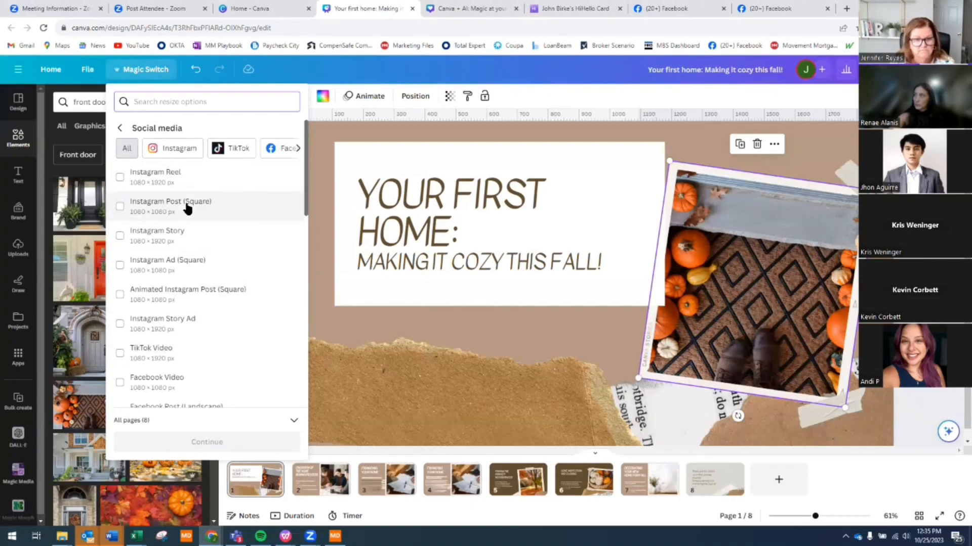
pyautogui.click(121, 129)
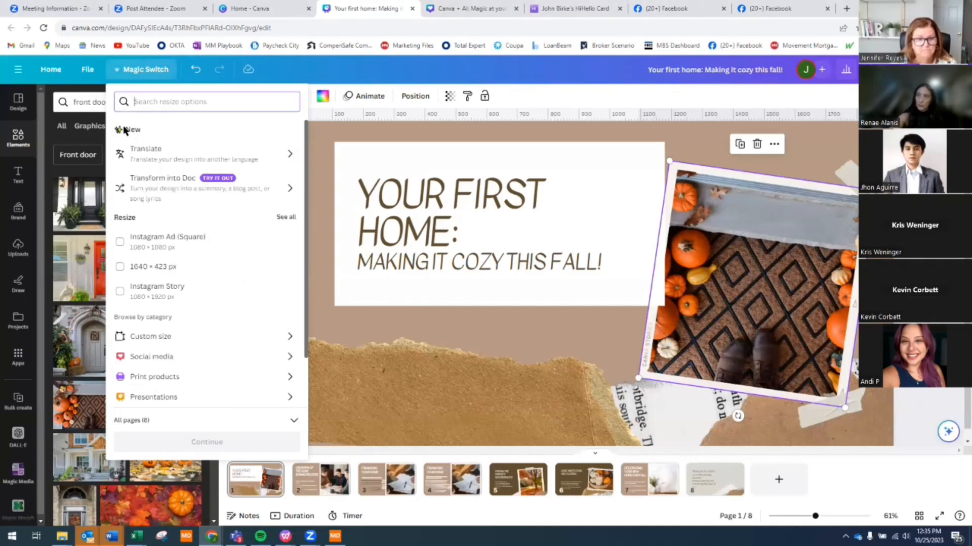
pyautogui.click(262, 193)
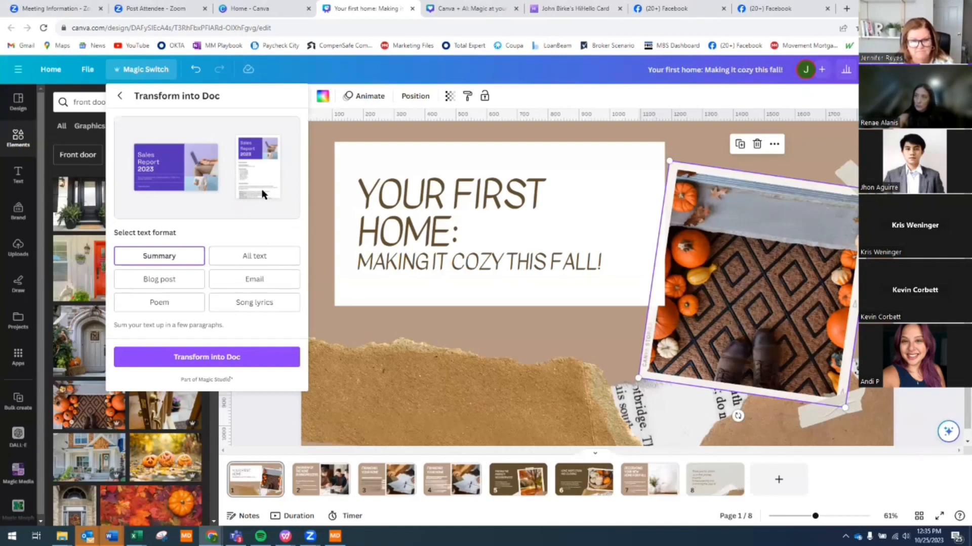
# - Choose the Email format and transform the deck into a Doc, checking its progress
pyautogui.click(236, 284)
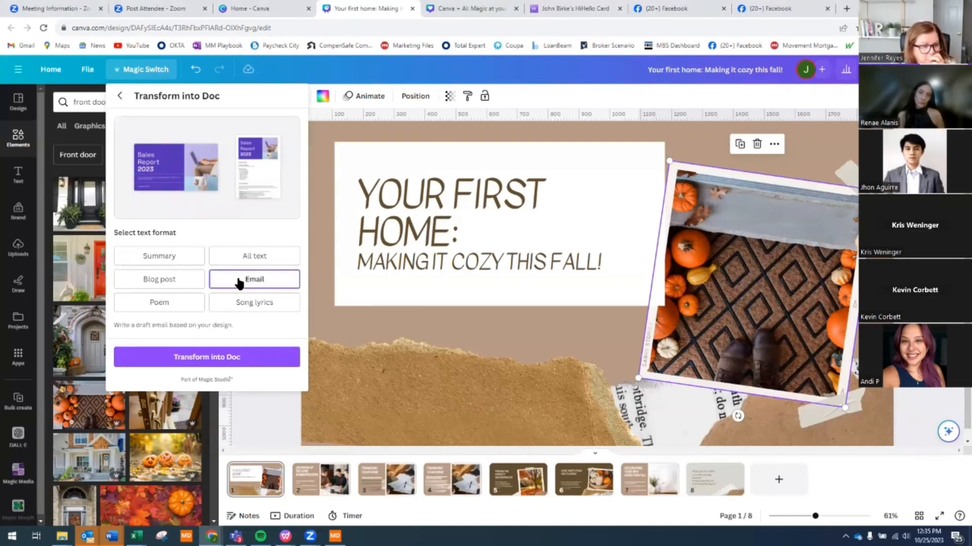
pyautogui.click(205, 362)
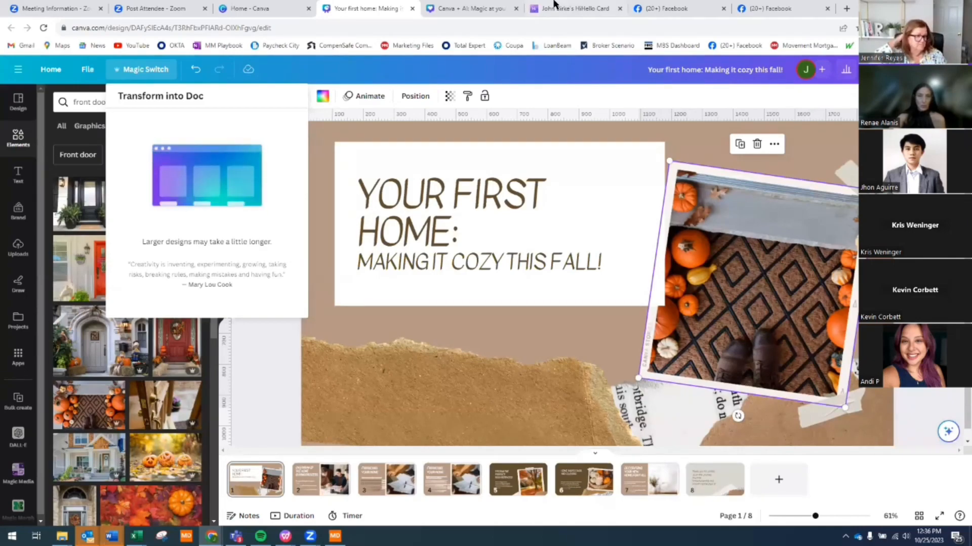
pyautogui.click(157, 72)
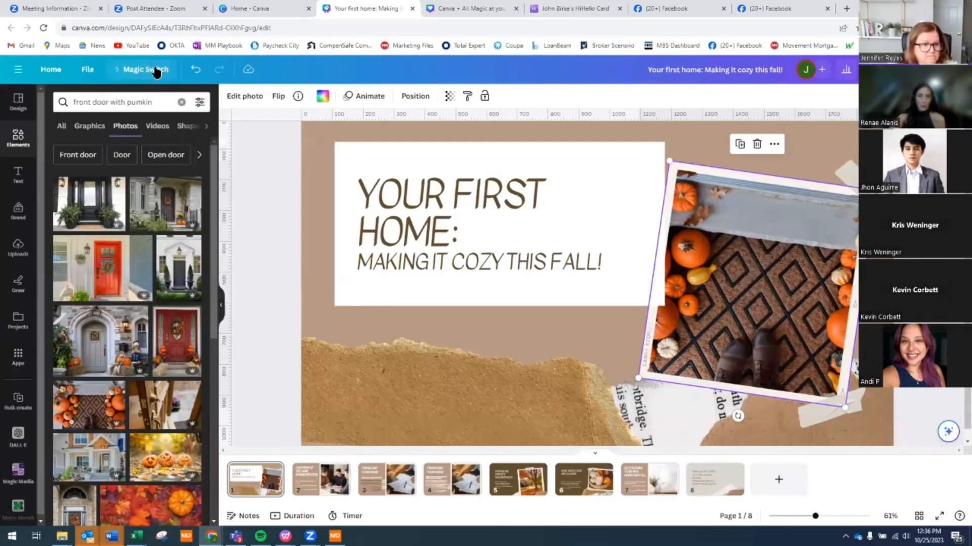
pyautogui.click(157, 72)
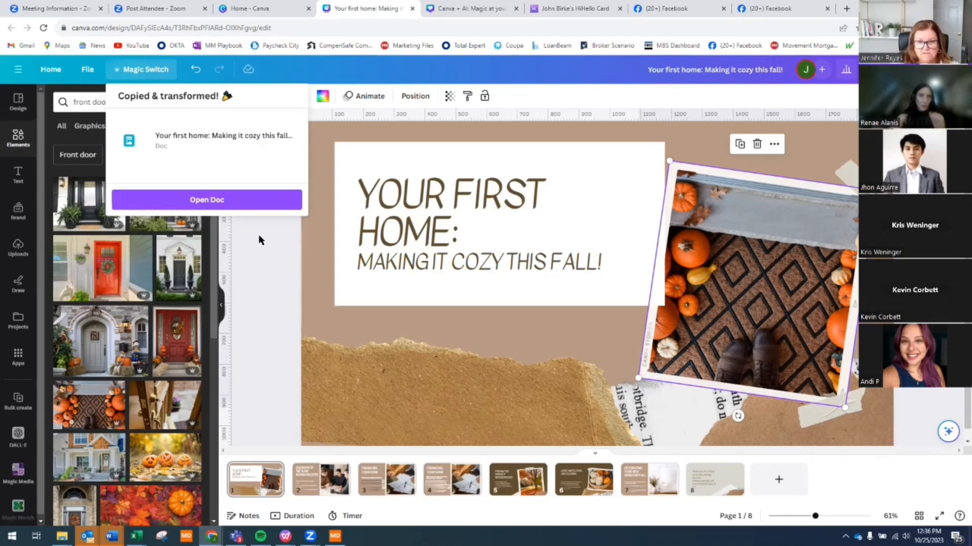
# - Open the new email Doc and select through its subject heading and opening paragraph
pyautogui.click(198, 208)
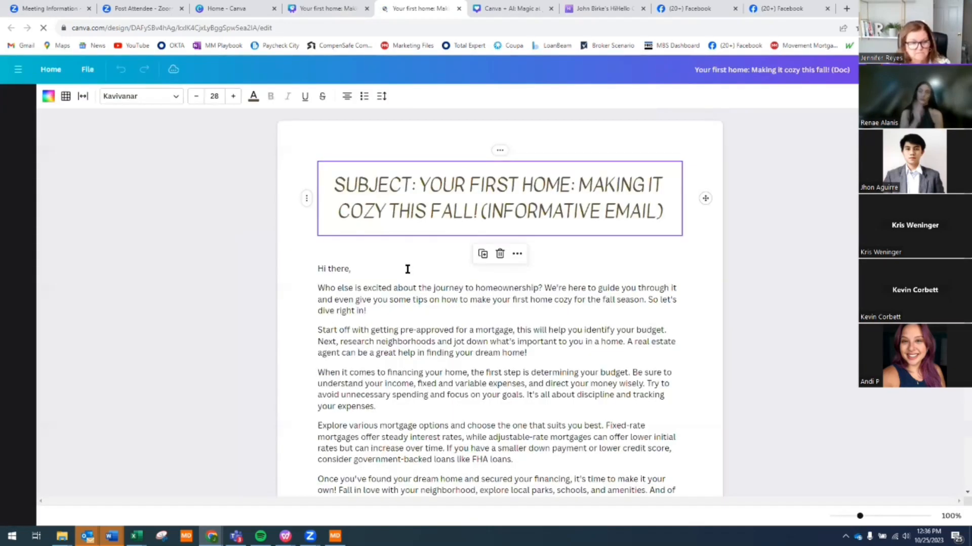
pyautogui.click(646, 211)
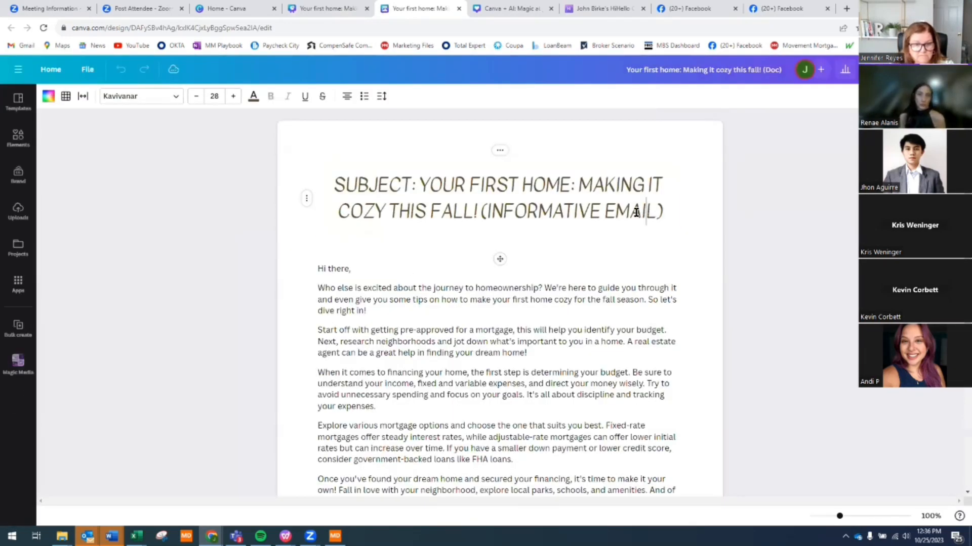
pyautogui.click(481, 209)
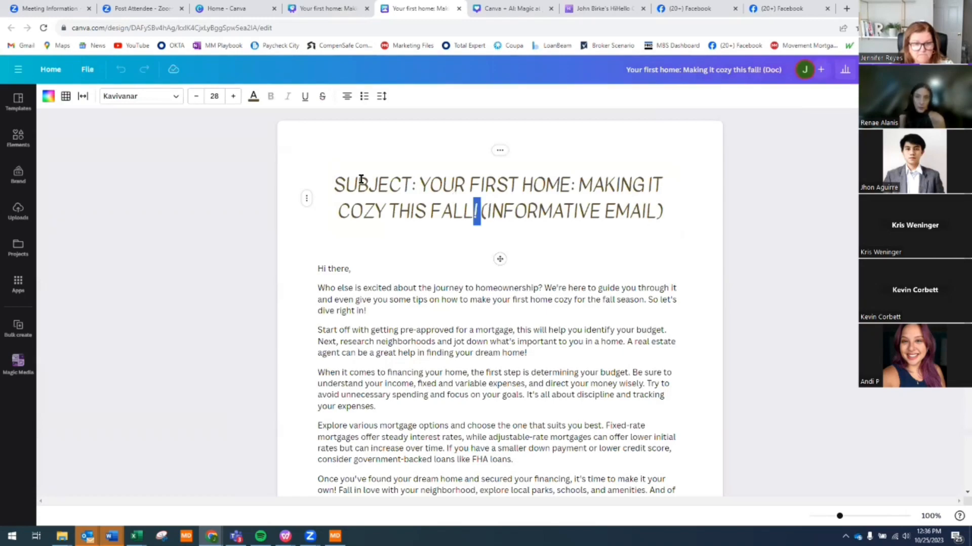
pyautogui.keyDown('shift'); pyautogui.click(320, 181); pyautogui.keyUp('shift')
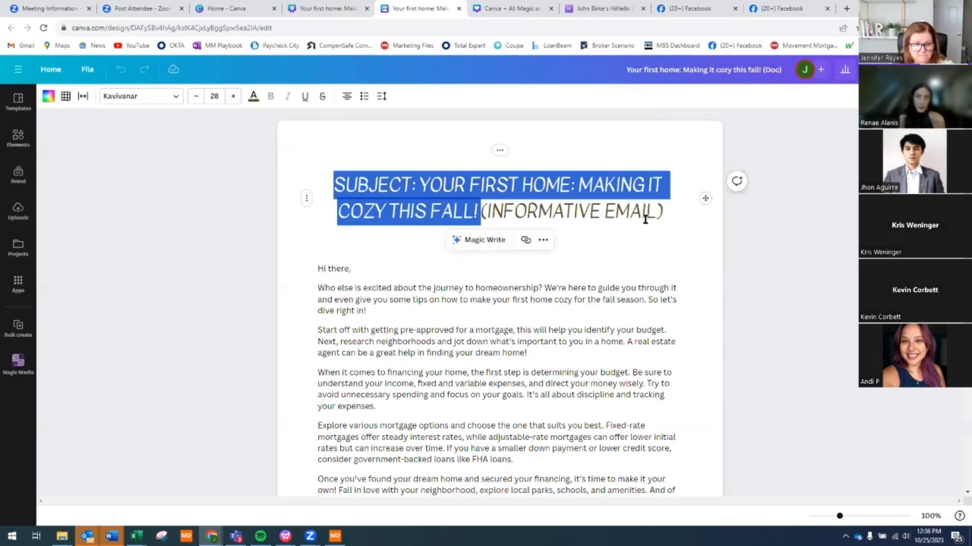
pyautogui.moveTo(669, 210); pyautogui.dragTo(592, 185)
pyautogui.moveTo(357, 181); pyautogui.dragTo(420, 185)
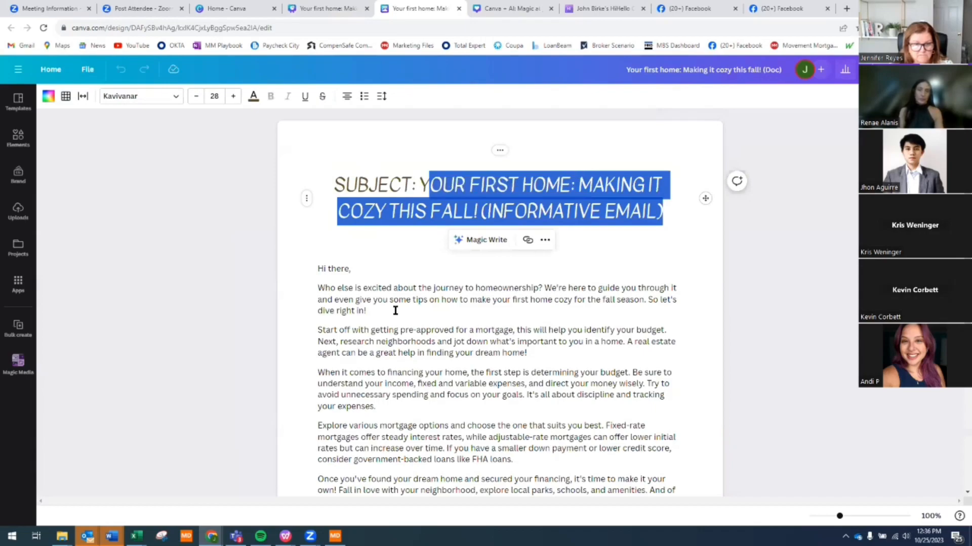
pyautogui.click(320, 265)
pyautogui.moveTo(320, 265); pyautogui.dragTo(599, 309)
pyautogui.moveTo(414, 299); pyautogui.dragTo(547, 305)
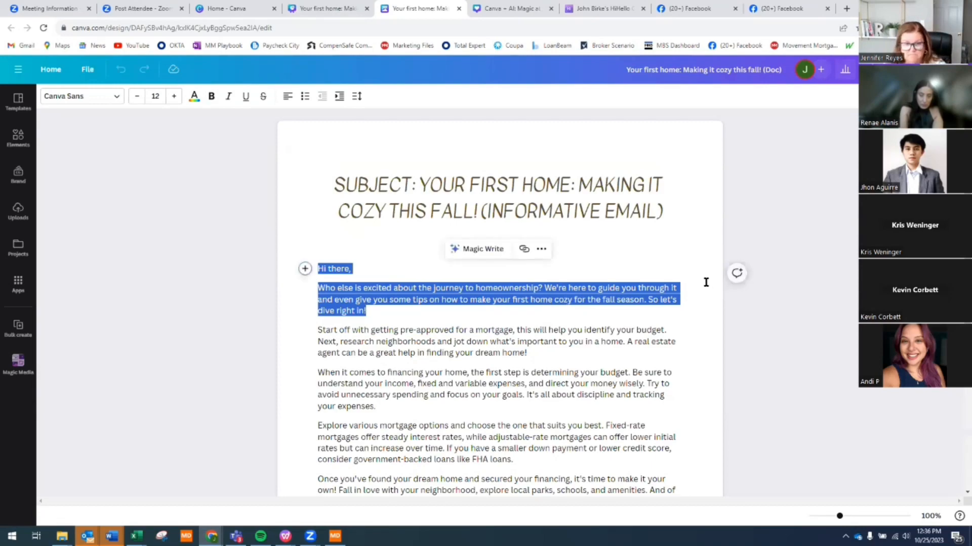
# - Review the body paragraphs from 'Start off' to the closing 'We hope' paragraph, returning to the top
pyautogui.scroll(-3, 351, 216)
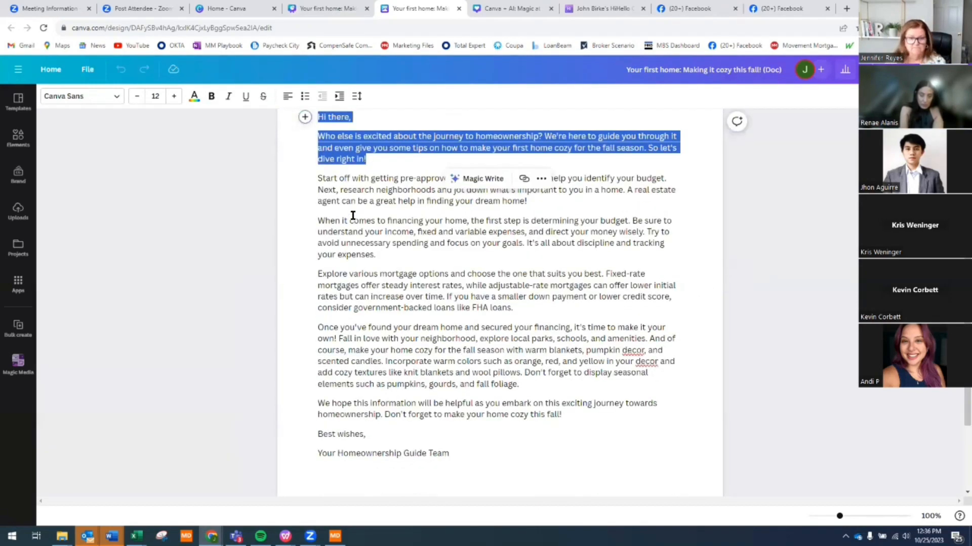
pyautogui.click(310, 183)
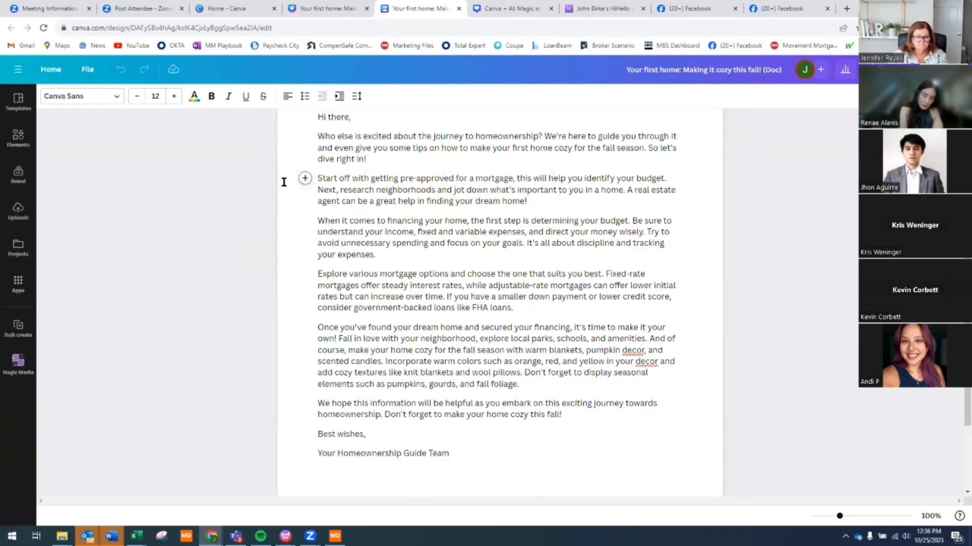
pyautogui.moveTo(316, 180); pyautogui.dragTo(545, 391)
pyautogui.click(582, 397)
pyautogui.moveTo(584, 416); pyautogui.dragTo(290, 405)
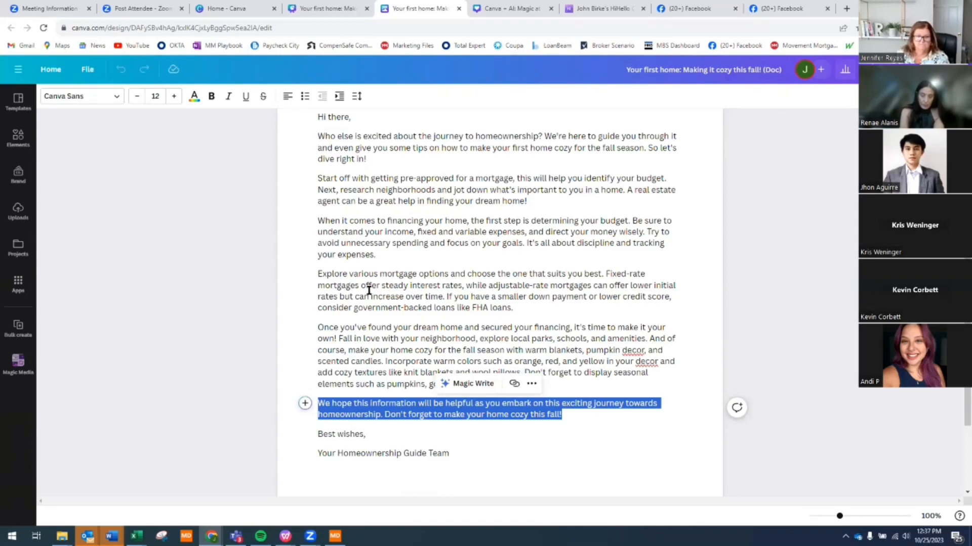
pyautogui.scroll(1, 417, 282)
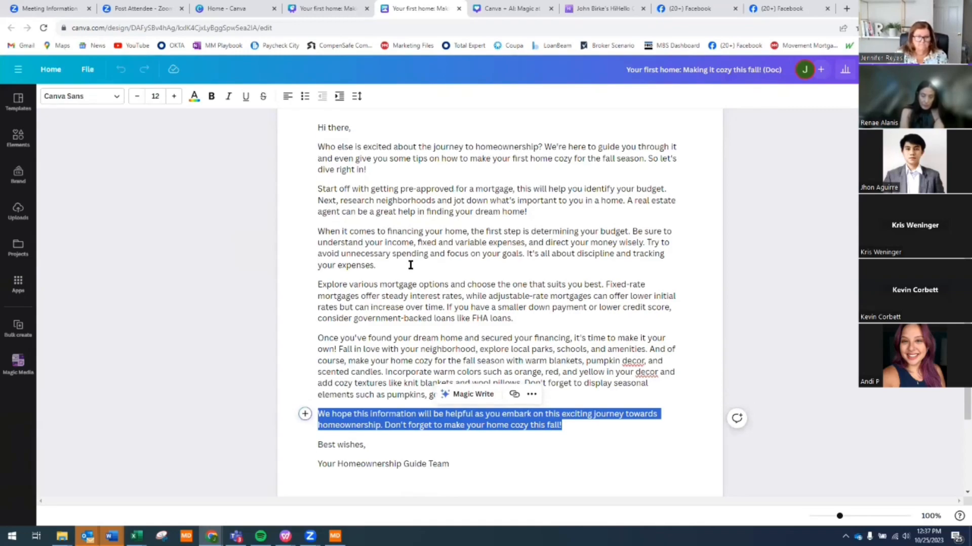
pyautogui.scroll(-1, 574, 310)
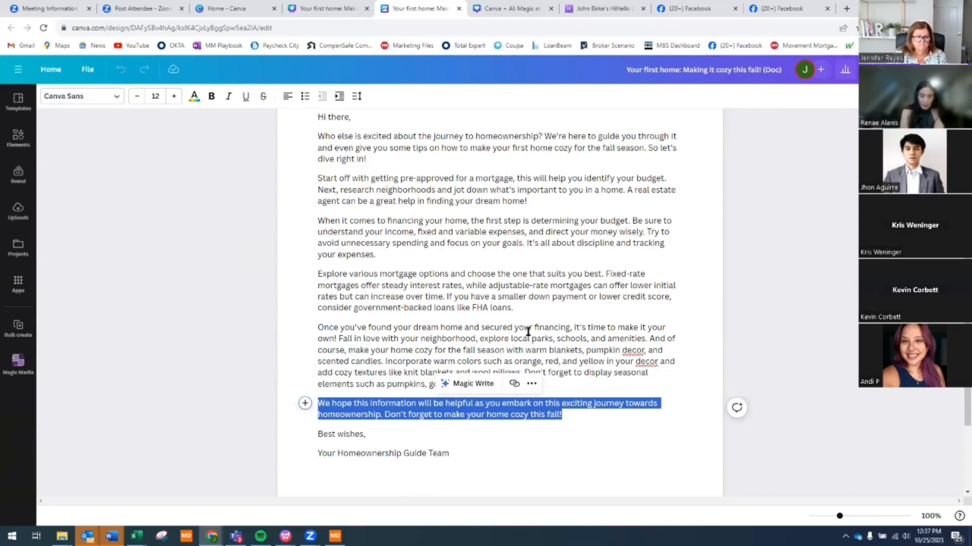
pyautogui.scroll(3, 519, 160)
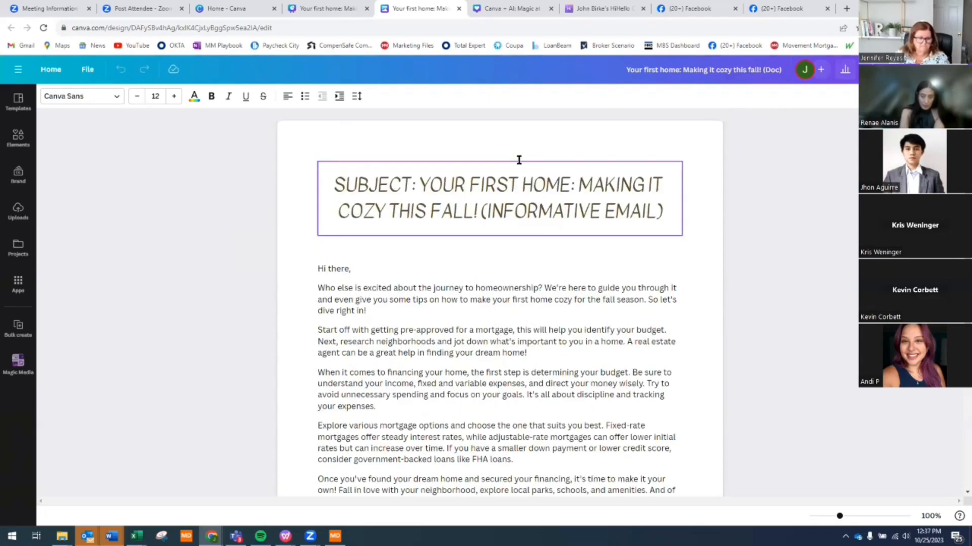
# - Preview Magic Switch's Transform into Doc as a Blog post, then close the panel without converting
pyautogui.click(326, 8)
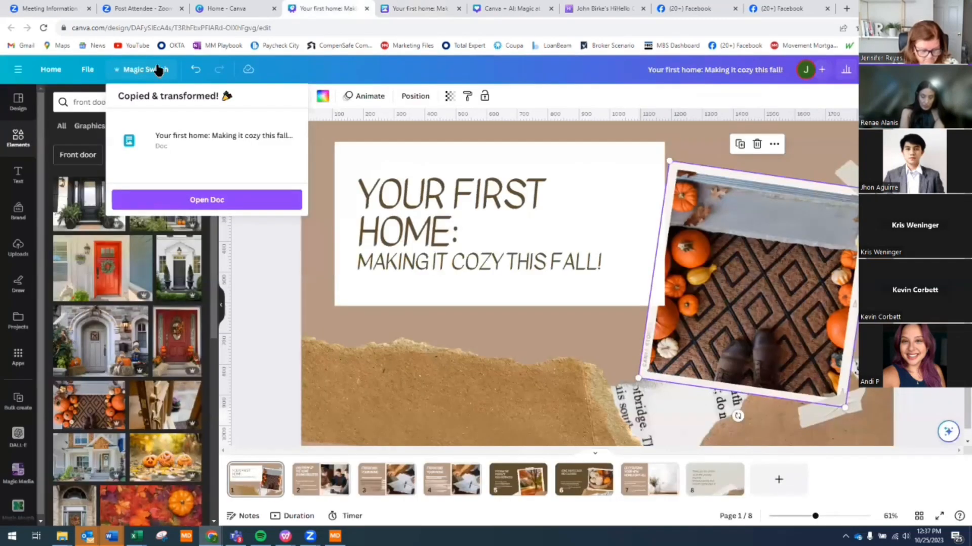
pyautogui.click(159, 71)
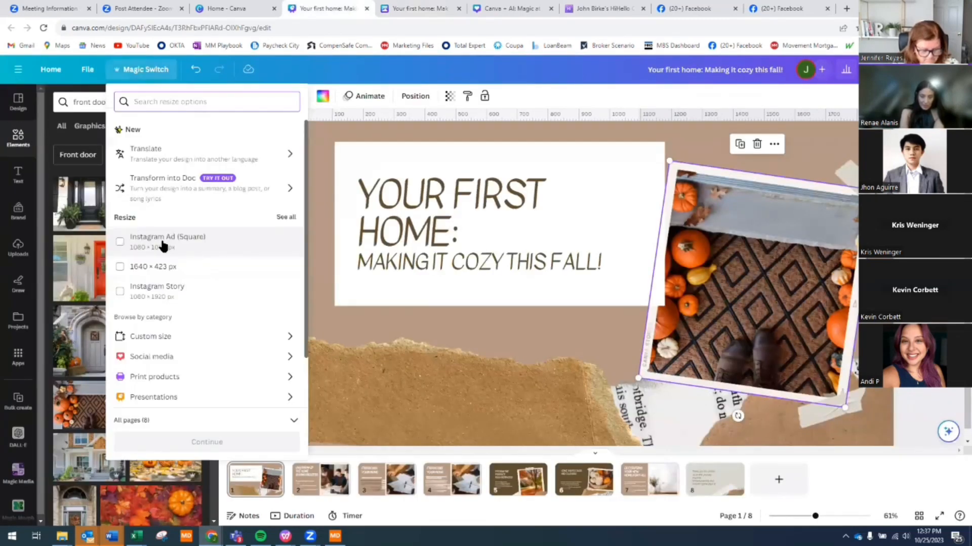
pyautogui.click(158, 188)
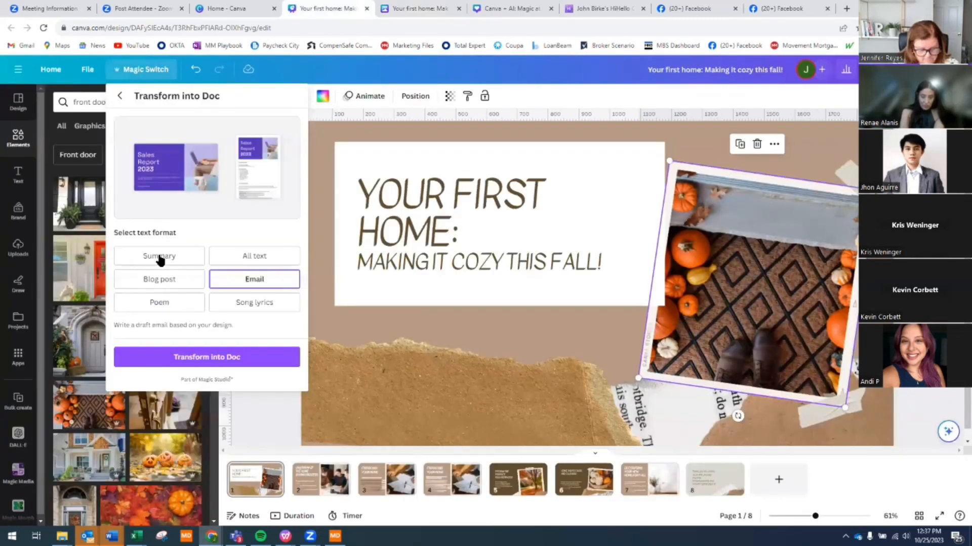
pyautogui.click(182, 277)
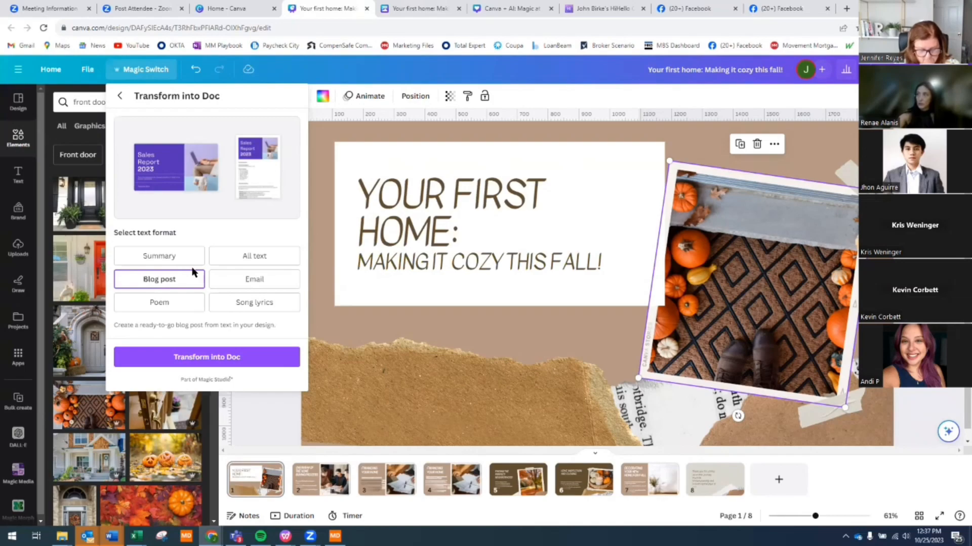
pyautogui.click(119, 97)
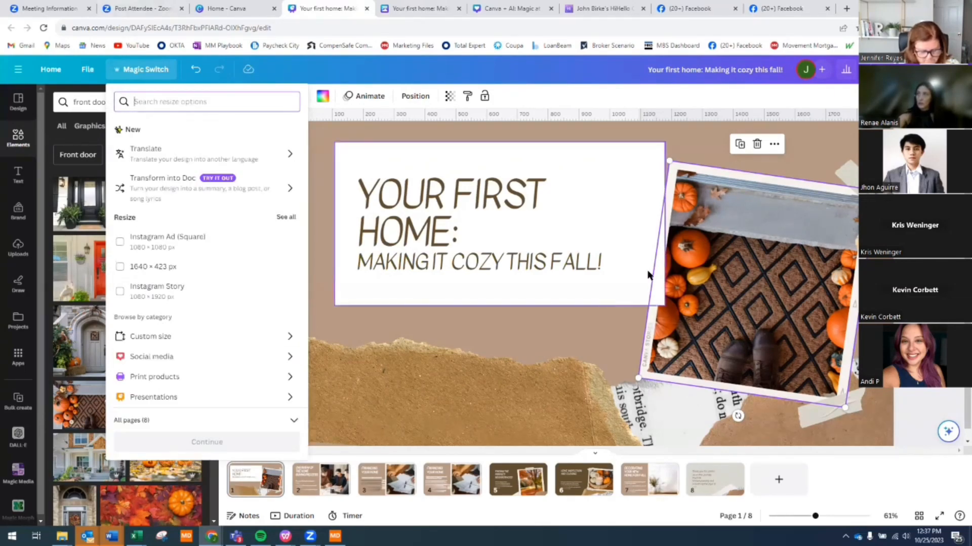
pyautogui.click(918, 303)
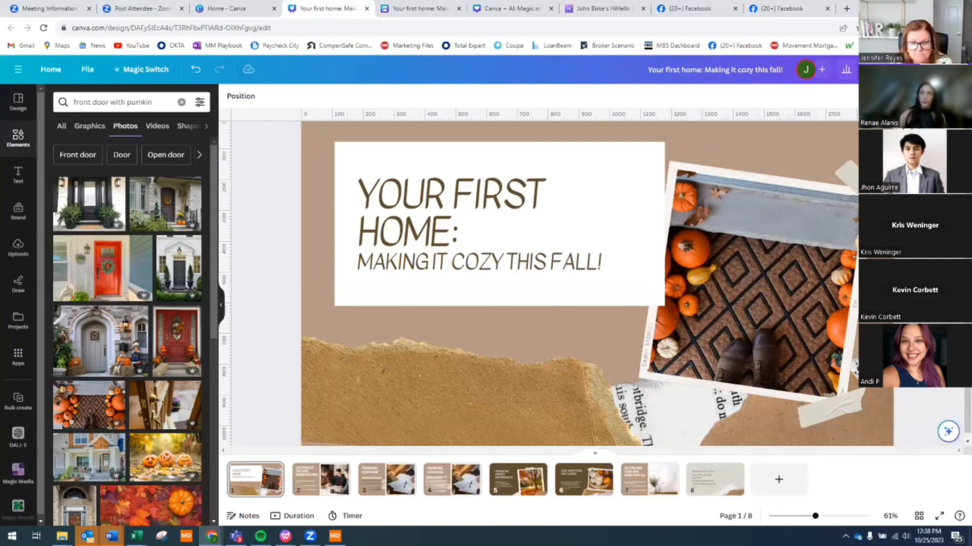
# - Copy and resize the deck to Instagram Ad (Square) and open the new 1080×1080 copy
pyautogui.click(152, 74)
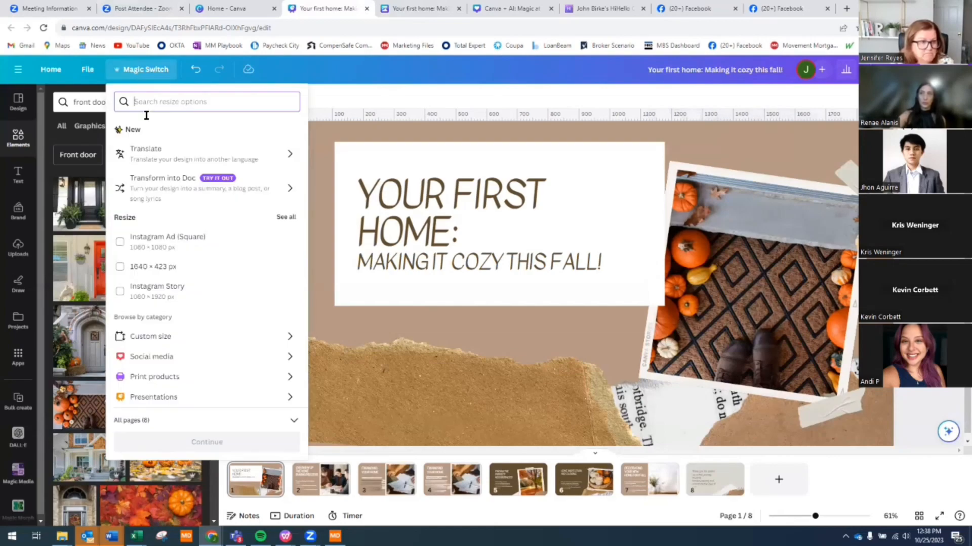
pyautogui.click(185, 368)
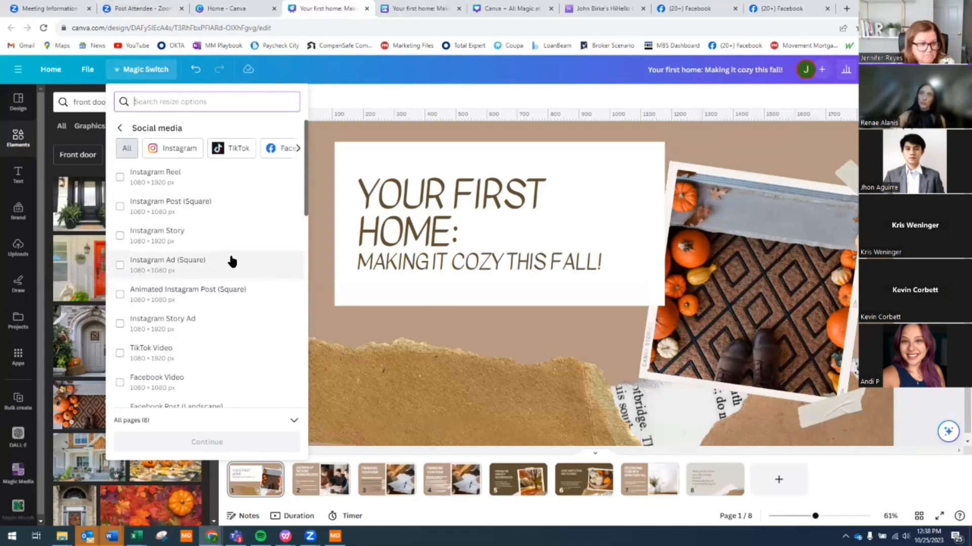
pyautogui.click(204, 270)
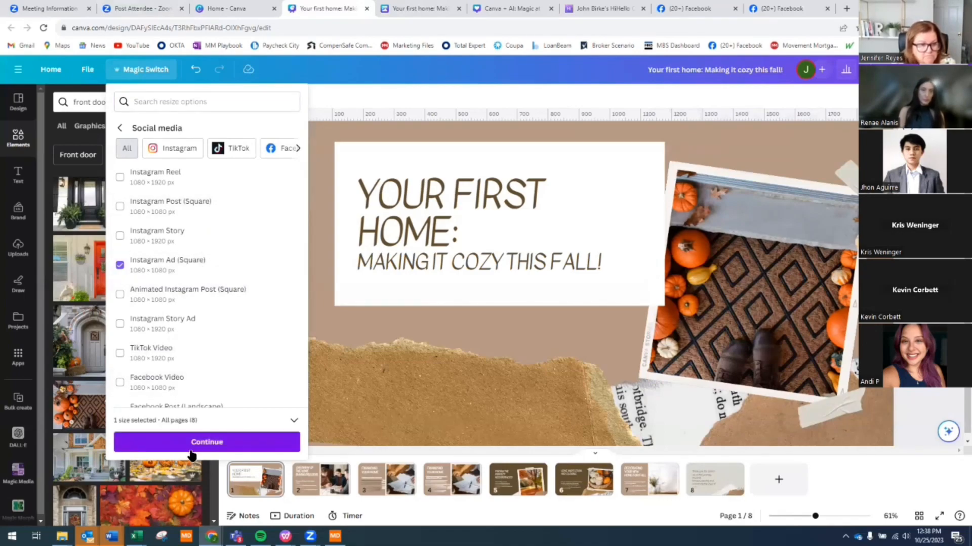
pyautogui.click(191, 451)
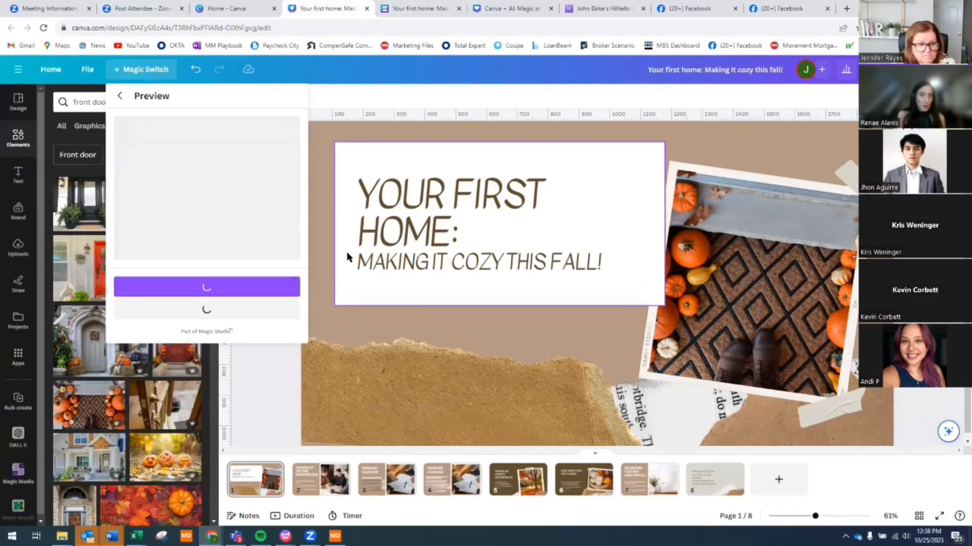
pyautogui.click(217, 293)
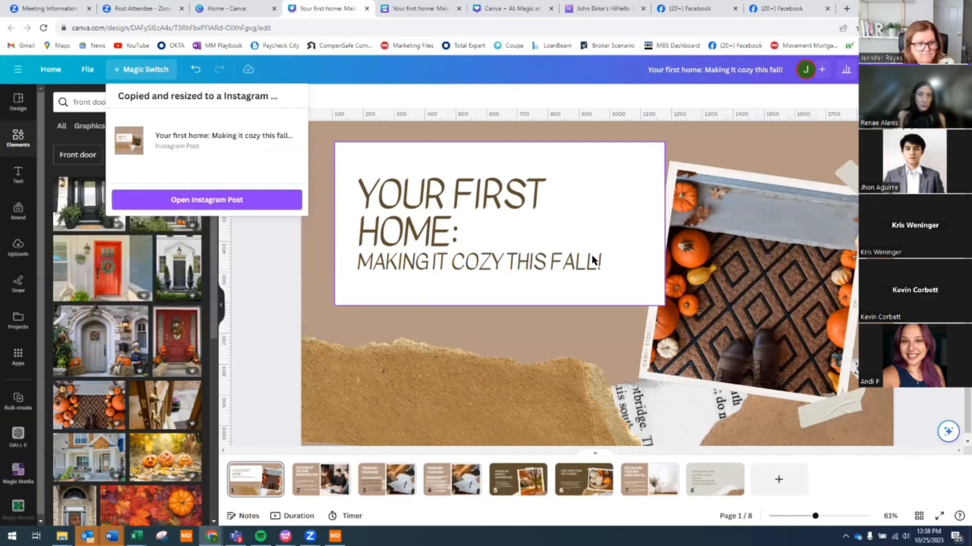
pyautogui.click(273, 199)
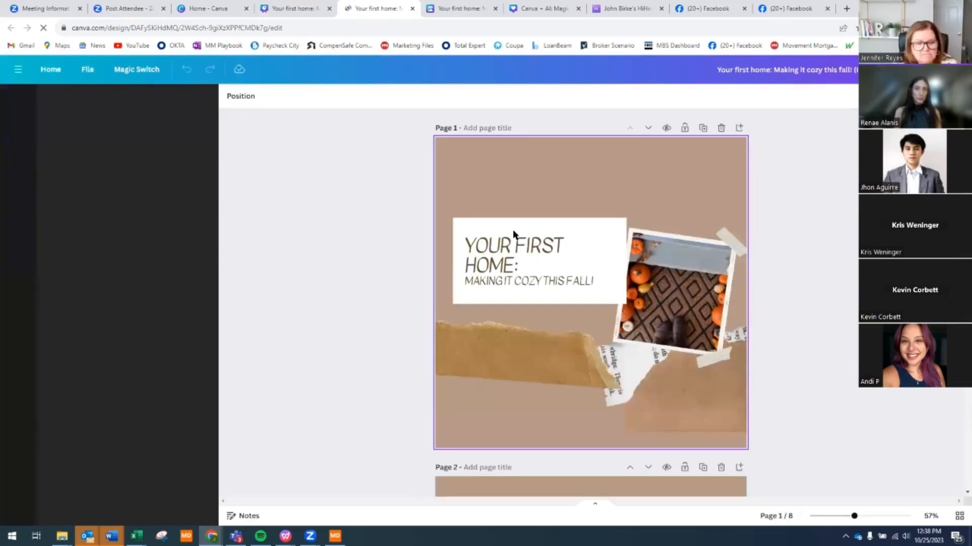
# - Enlarge the pumpkin doormat photo on the square copy's cover page
pyautogui.click(563, 213)
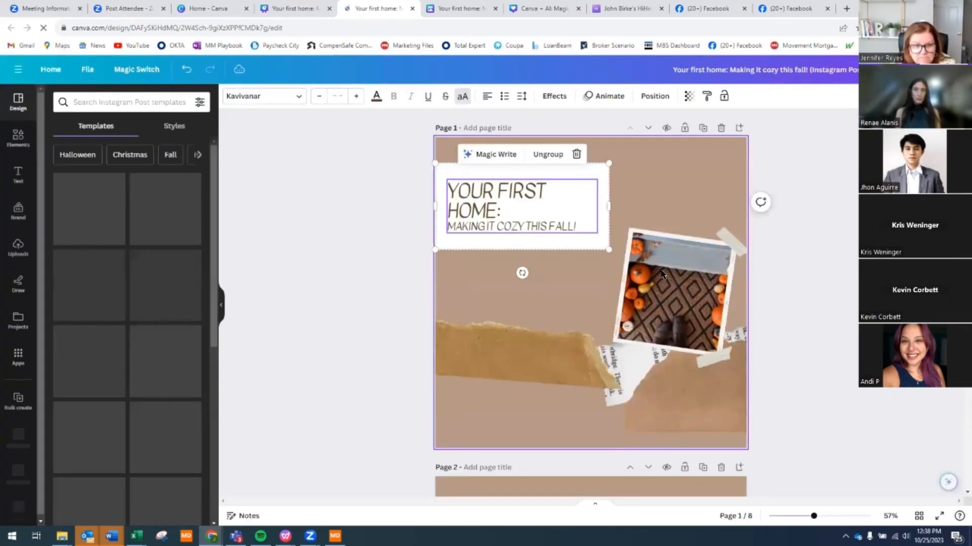
pyautogui.click(624, 284)
pyautogui.moveTo(600, 261); pyautogui.dragTo(593, 233)
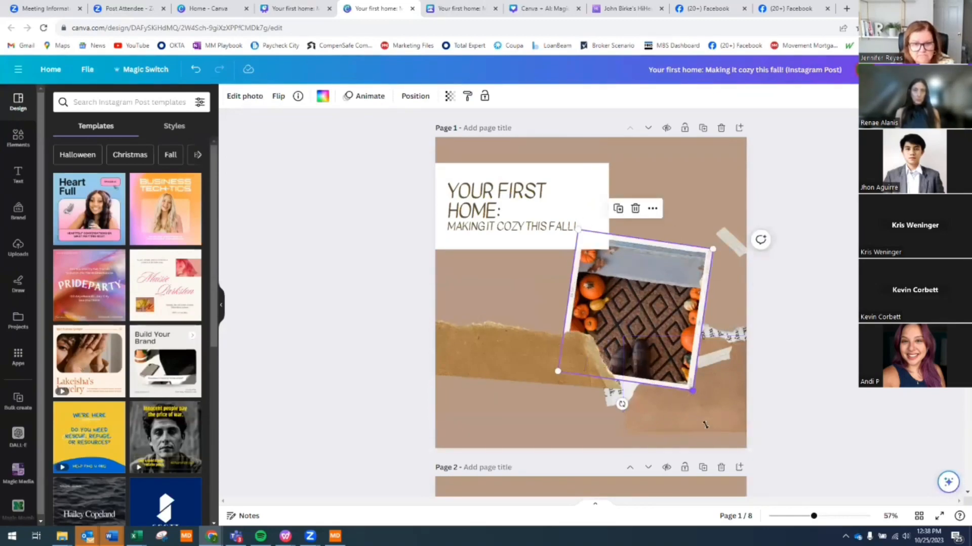
# - Move the torn-paper strip lower and slightly left on the cover page
pyautogui.click(720, 410)
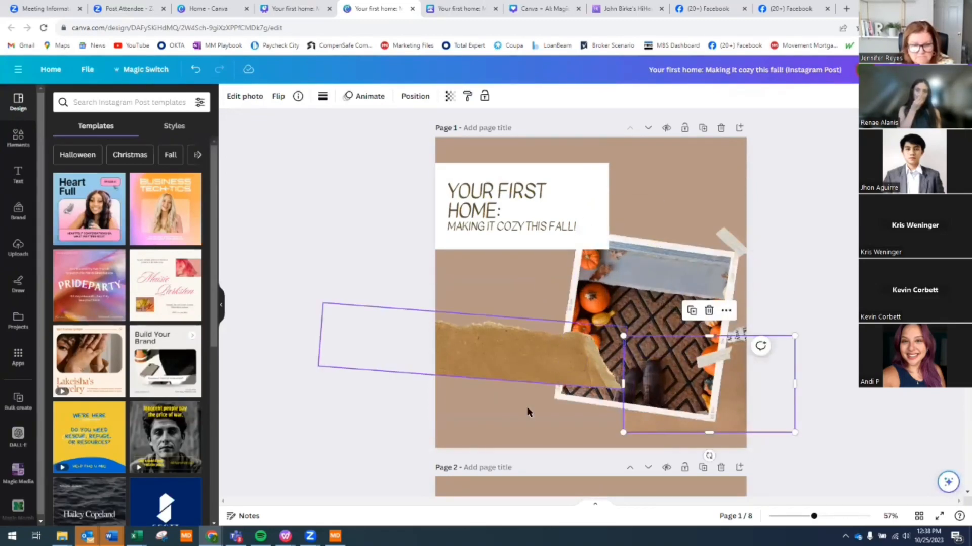
pyautogui.moveTo(498, 384); pyautogui.dragTo(494, 413)
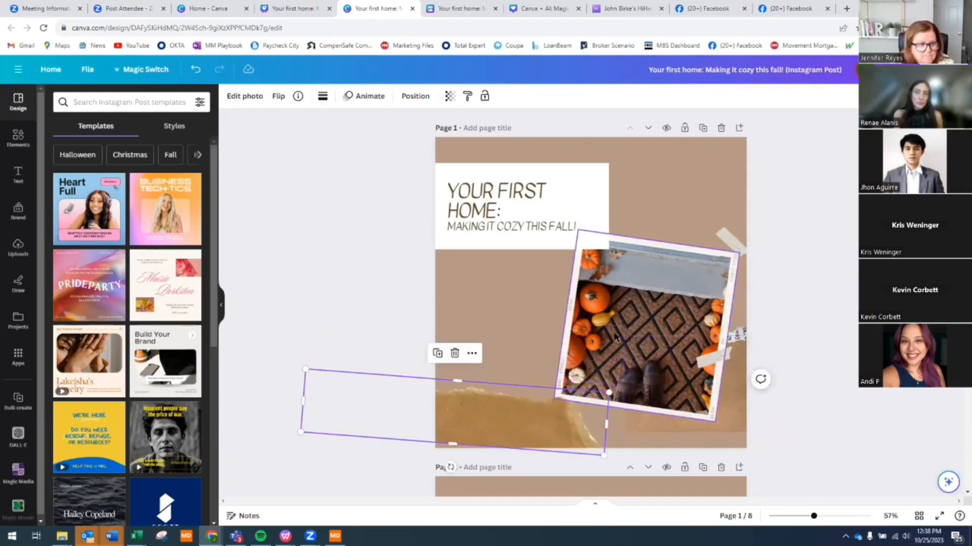
pyautogui.scroll(-15, 638, 319)
pyautogui.scroll(-6, 675, 308)
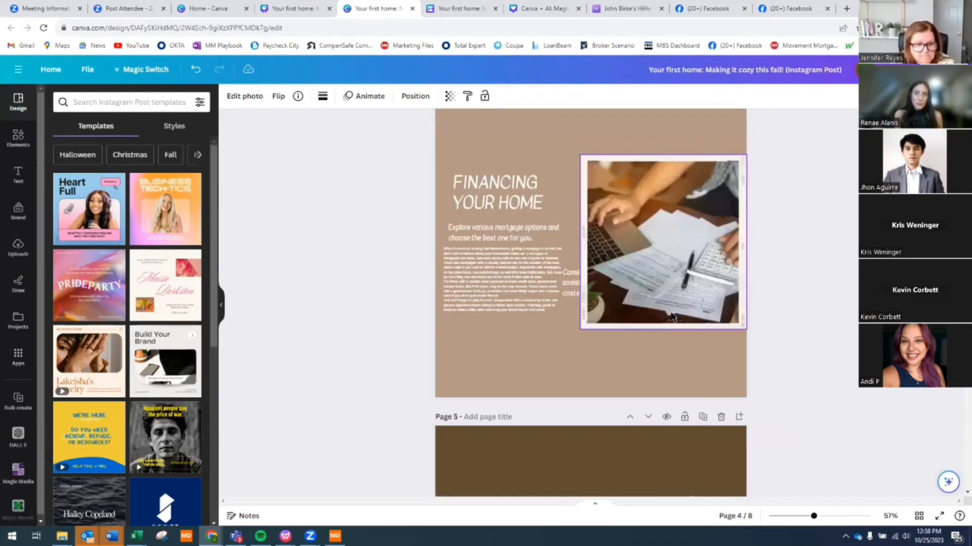
pyautogui.scroll(-20, 670, 312)
pyautogui.scroll(-3, 667, 311)
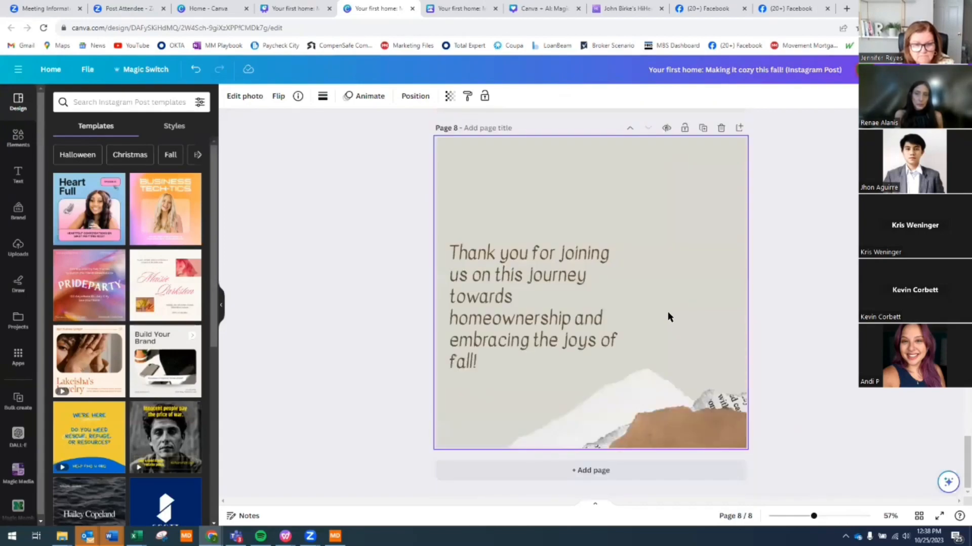
# - Replace page 8's thank-you message with 'Come to my seminar'
pyautogui.doubleClick(500, 365)
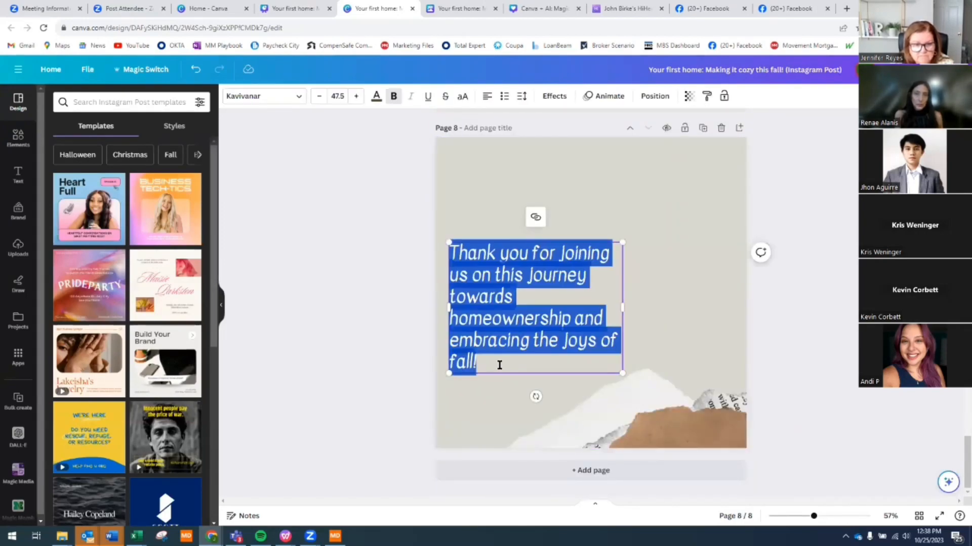
pyautogui.write('Come')
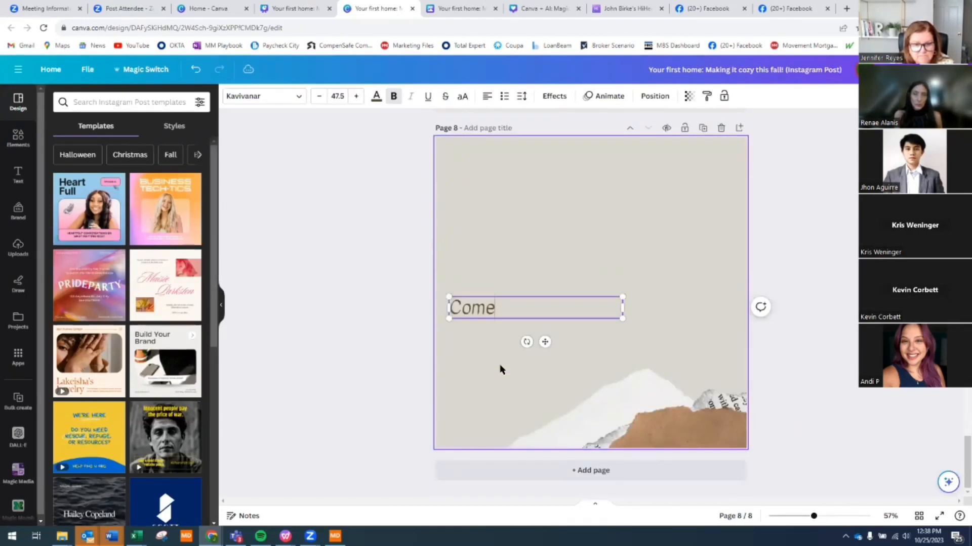
pyautogui.write(' to my semina')
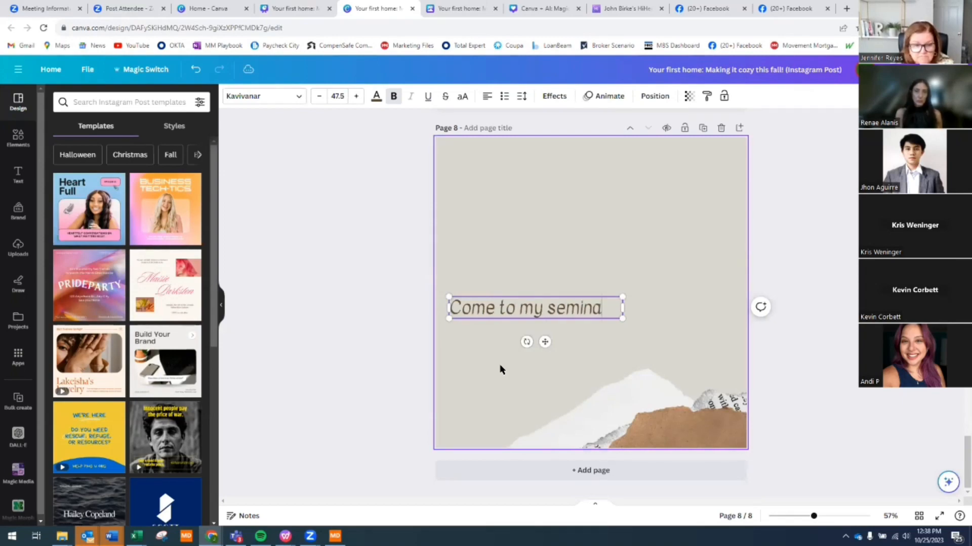
pyautogui.write('r')
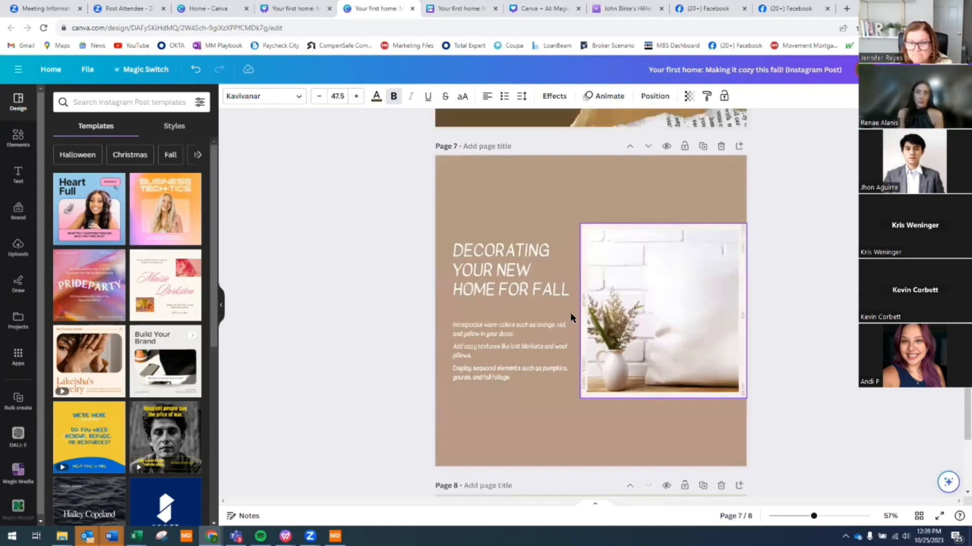
pyautogui.scroll(6, 597, 320)
# - On page 7, enlarge the body text, move the pillow photo top-right and shift the text lower
pyautogui.click(474, 345)
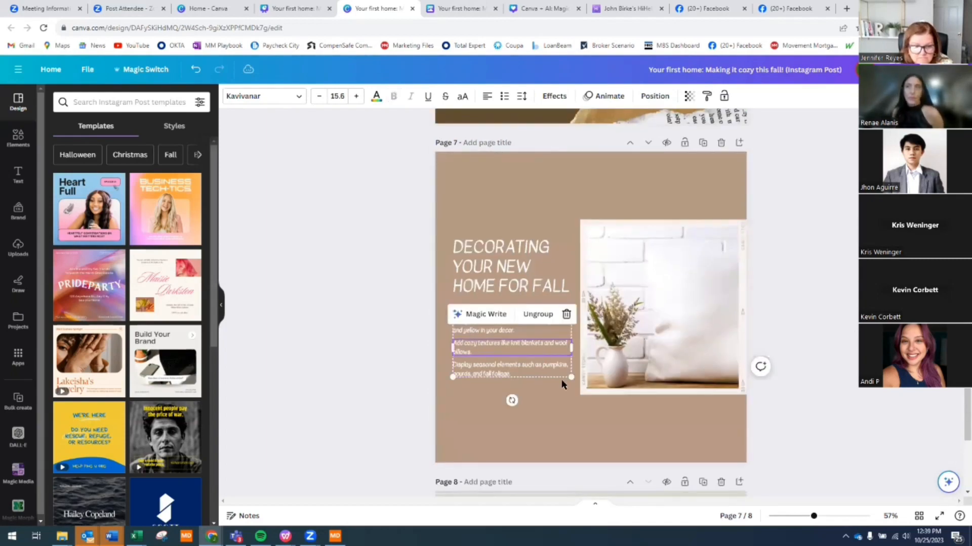
pyautogui.moveTo(569, 378); pyautogui.dragTo(607, 445)
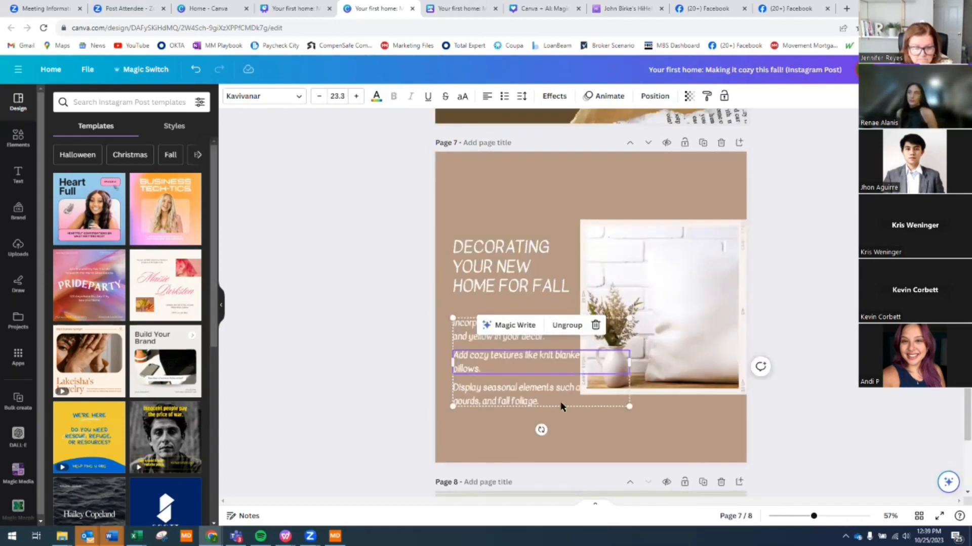
pyautogui.moveTo(683, 258); pyautogui.dragTo(672, 217)
pyautogui.moveTo(539, 364); pyautogui.dragTo(543, 394)
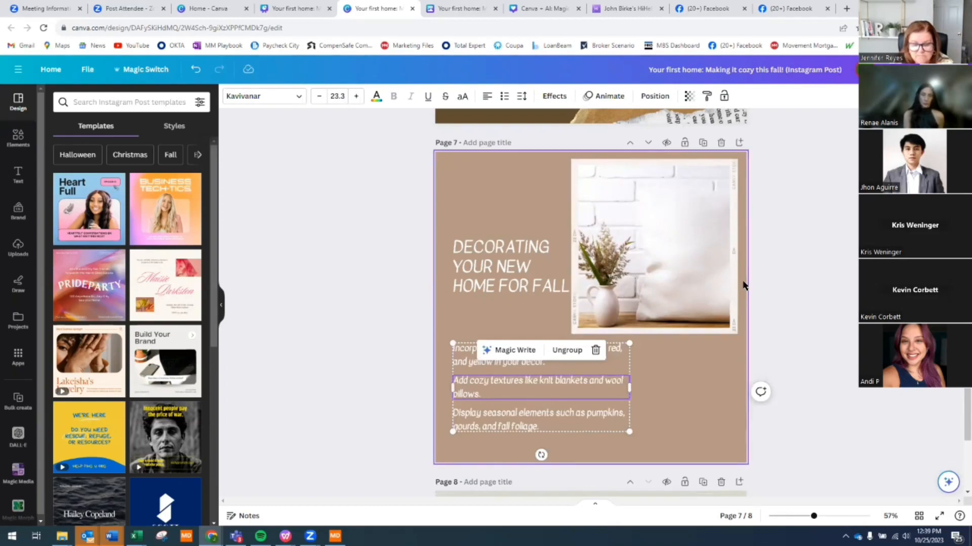
pyautogui.click(819, 278)
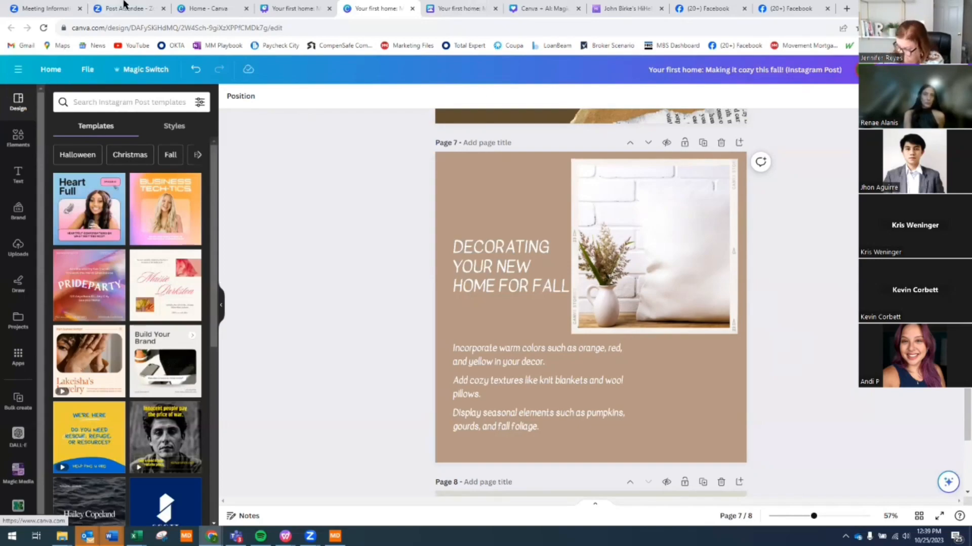
# - From Canva home, create a new blank Instagram Post (Square) design
pyautogui.click(293, 9)
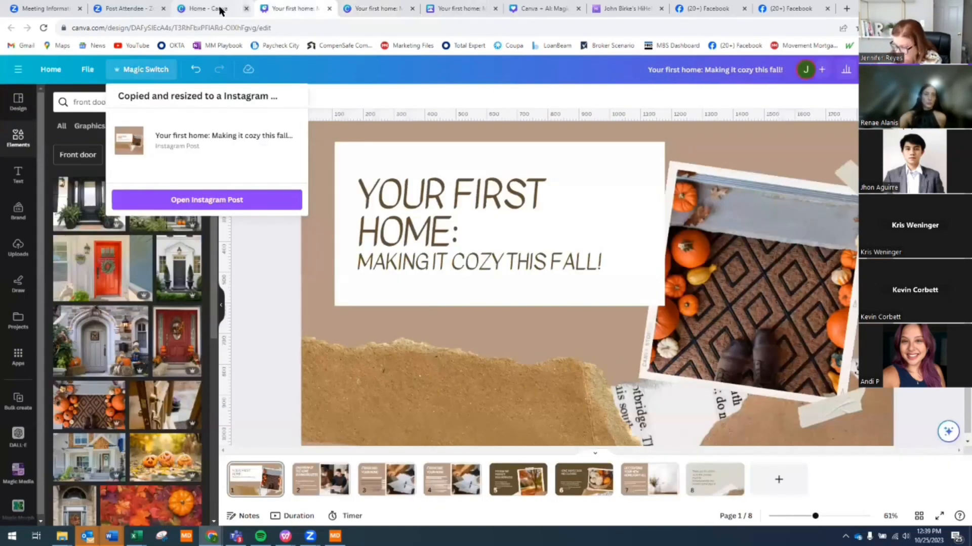
pyautogui.click(50, 70)
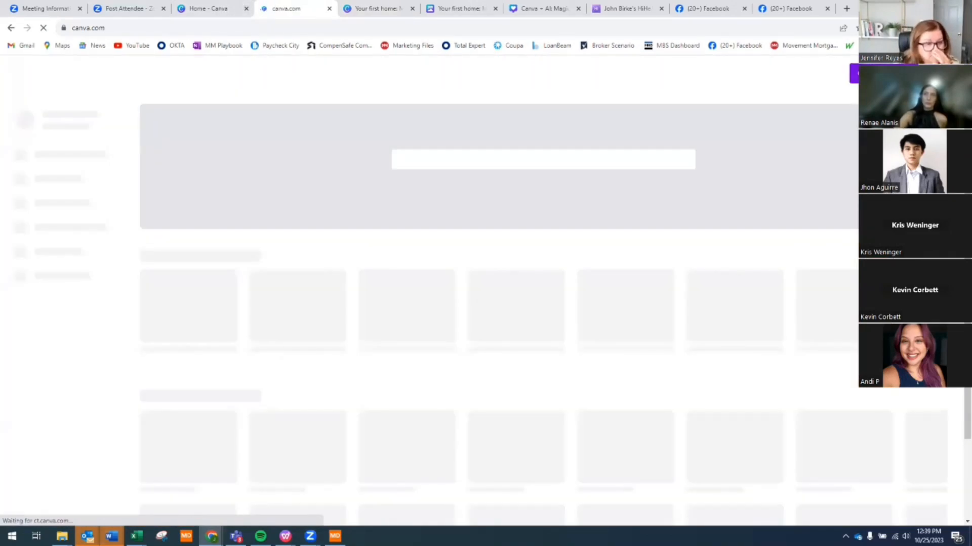
pyautogui.click(881, 73)
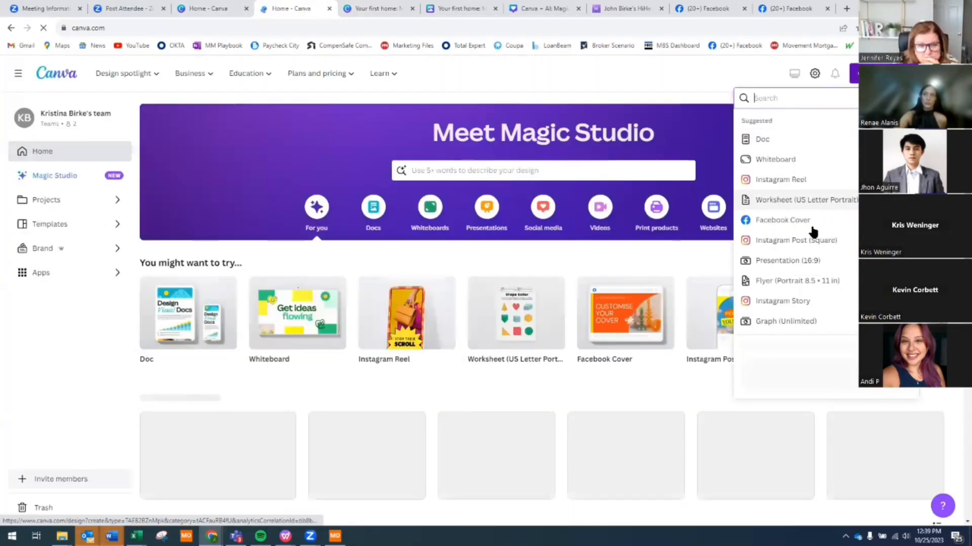
pyautogui.click(811, 242)
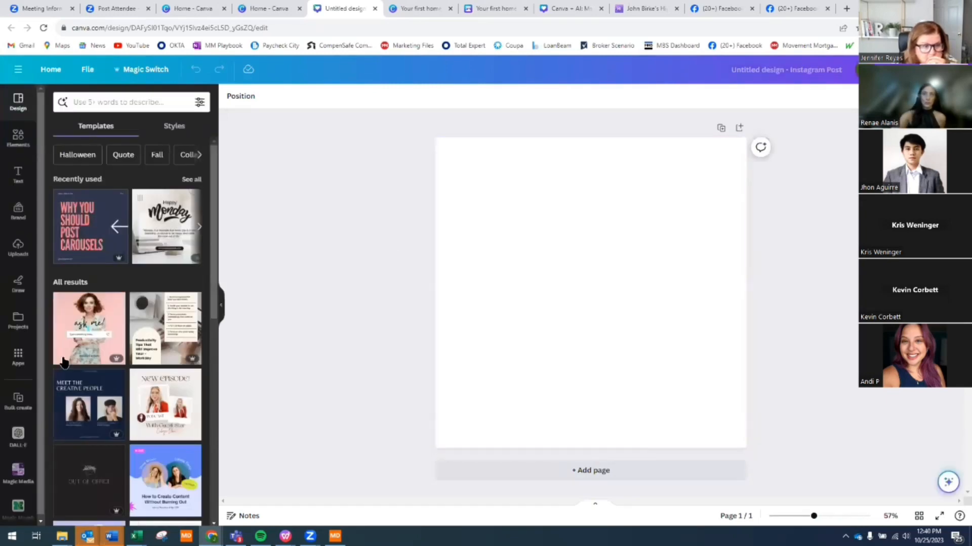
# - Add the uploaded photo of the man giving a thumbs-up to the blank post
pyautogui.click(26, 143)
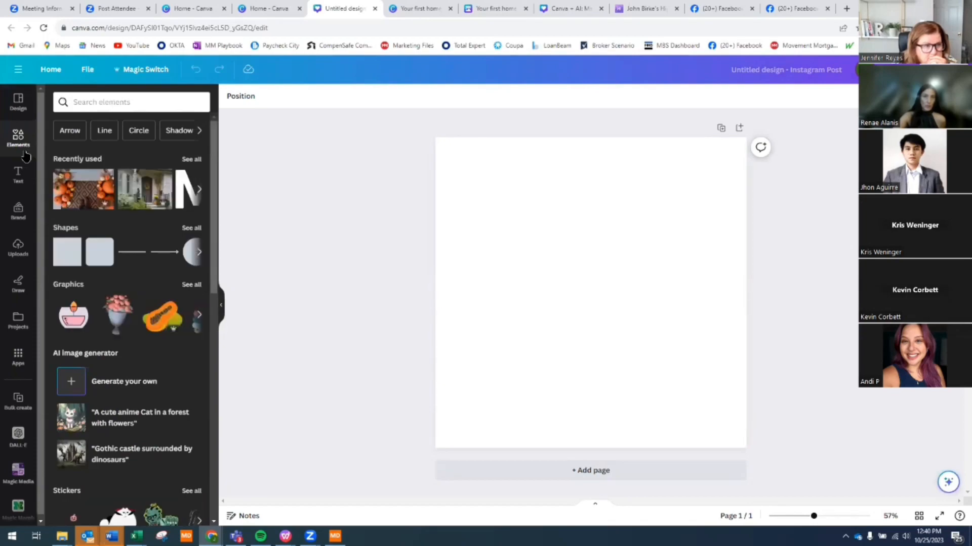
pyautogui.click(18, 248)
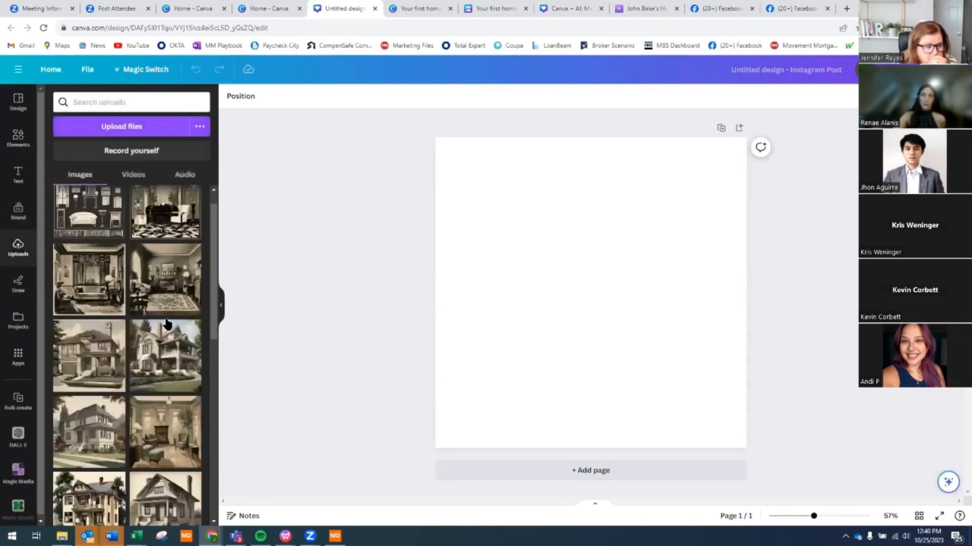
pyautogui.scroll(-10, 164, 329)
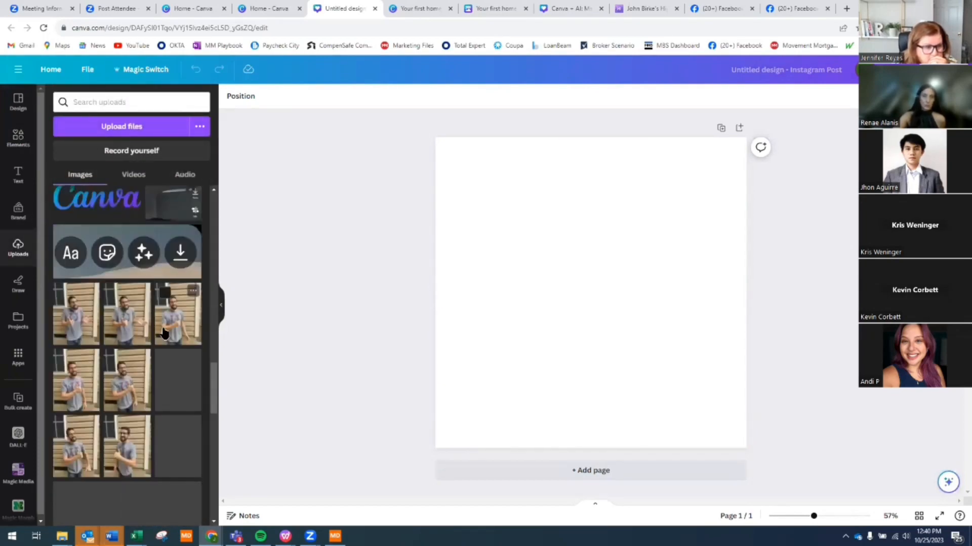
pyautogui.click(178, 326)
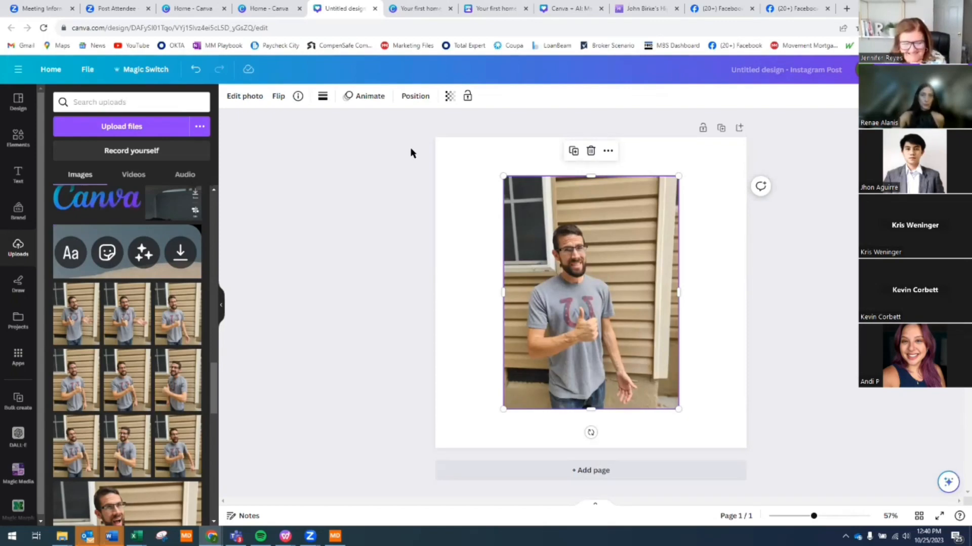
# - Open Edit photo for the thumbs-up picture and browse its effects and Magic Studio tools
pyautogui.click(246, 97)
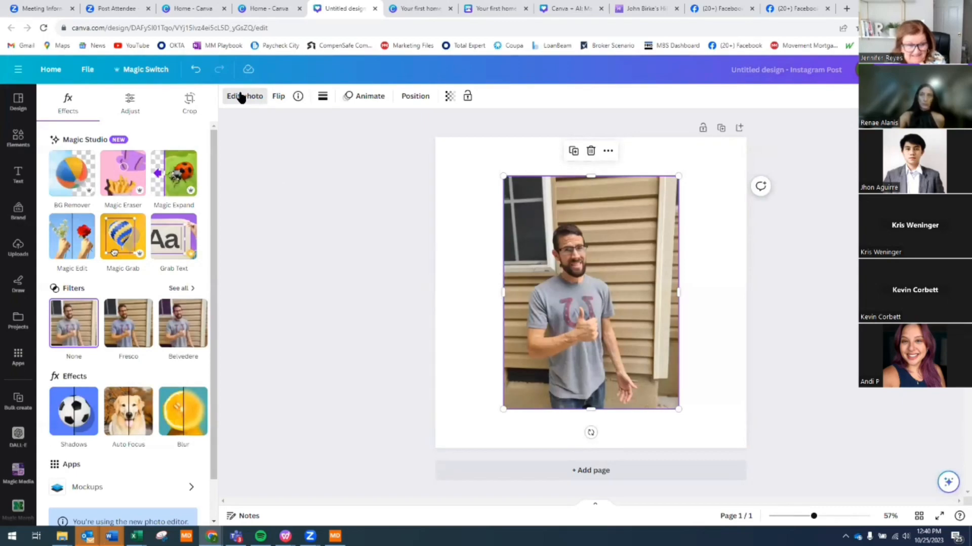
pyautogui.scroll(-1, 124, 282)
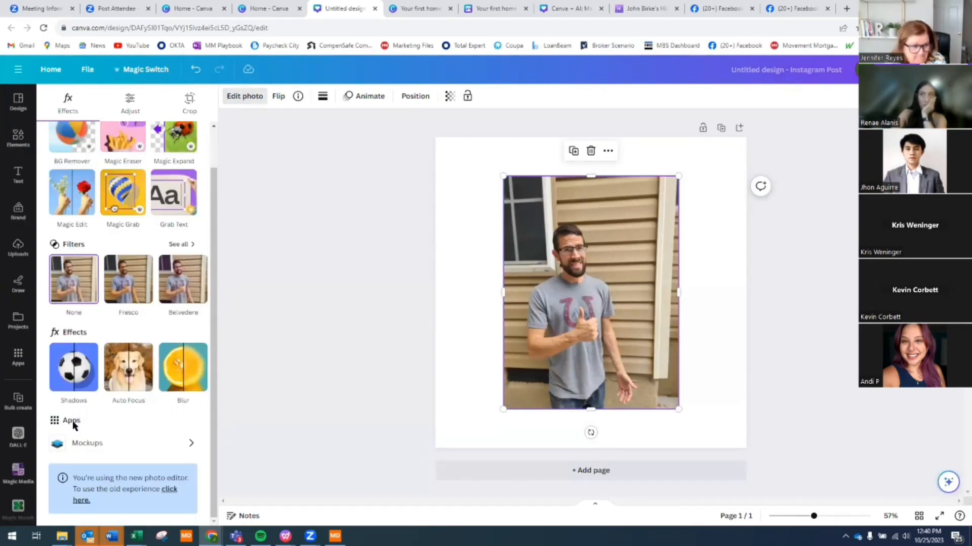
pyautogui.scroll(1, 179, 174)
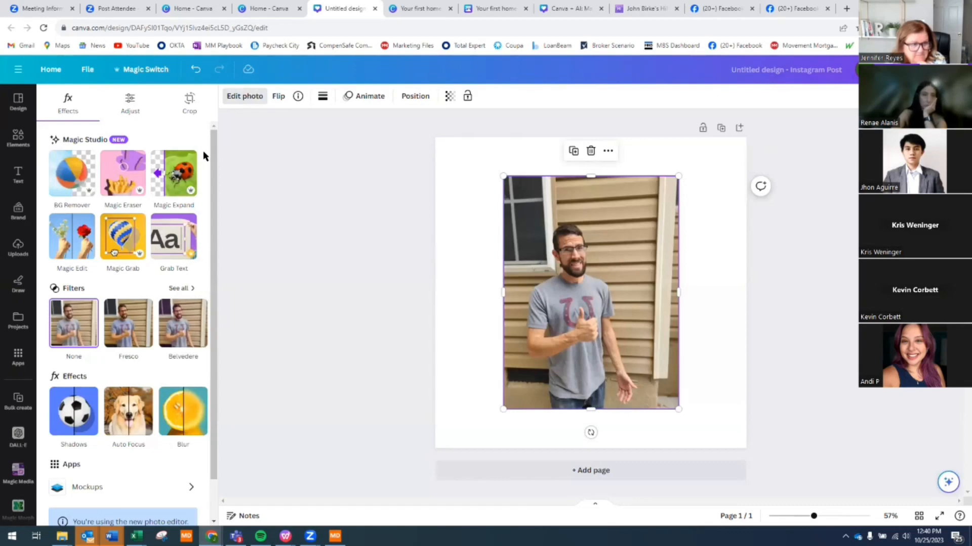
# - Magic Expand the photo up, left, right and down, keeping the fourth generated result
pyautogui.click(175, 172)
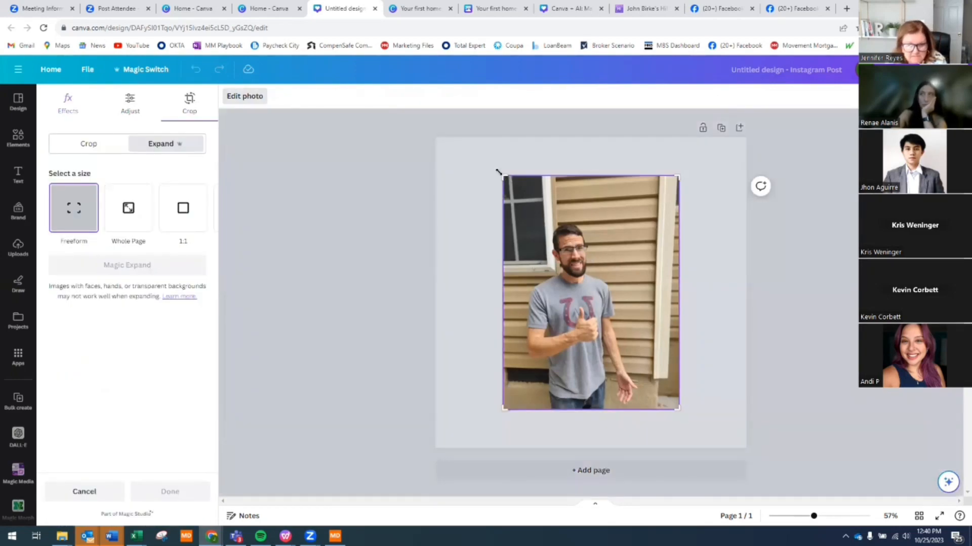
pyautogui.moveTo(499, 175); pyautogui.dragTo(448, 164)
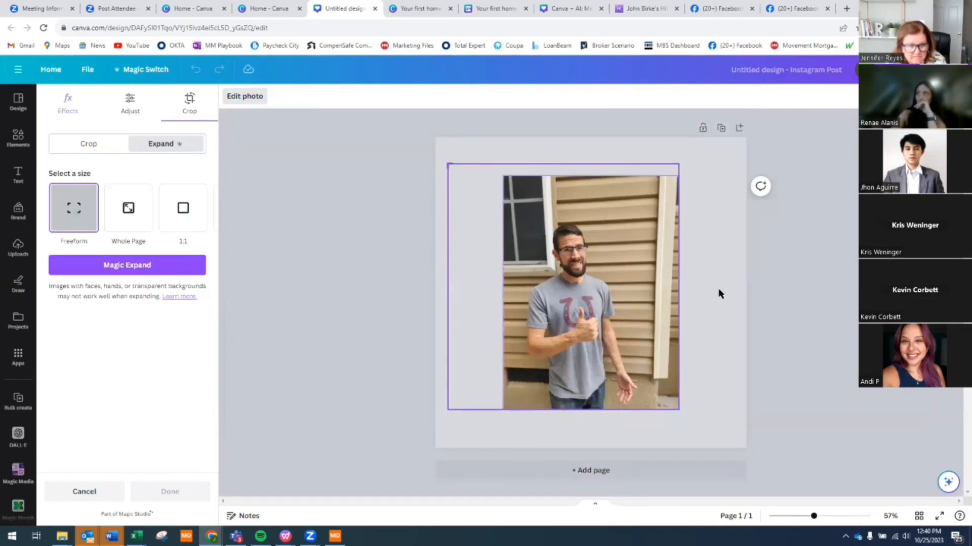
pyautogui.moveTo(680, 412); pyautogui.dragTo(676, 434)
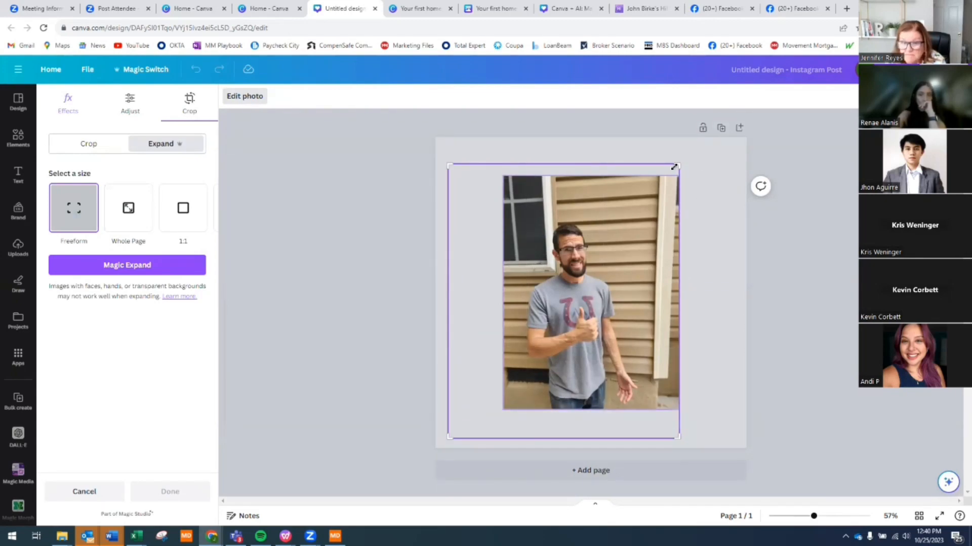
pyautogui.moveTo(710, 167); pyautogui.dragTo(723, 157)
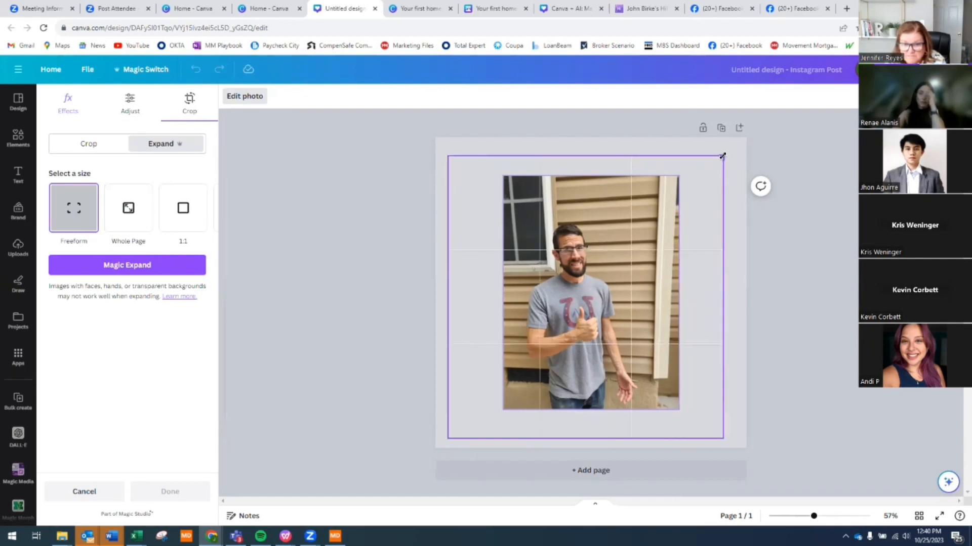
pyautogui.click(150, 267)
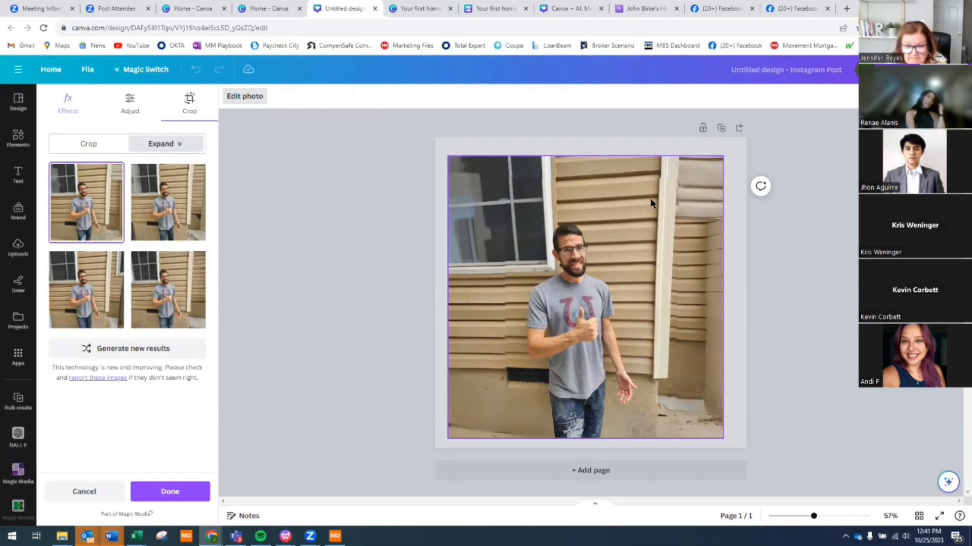
pyautogui.click(174, 221)
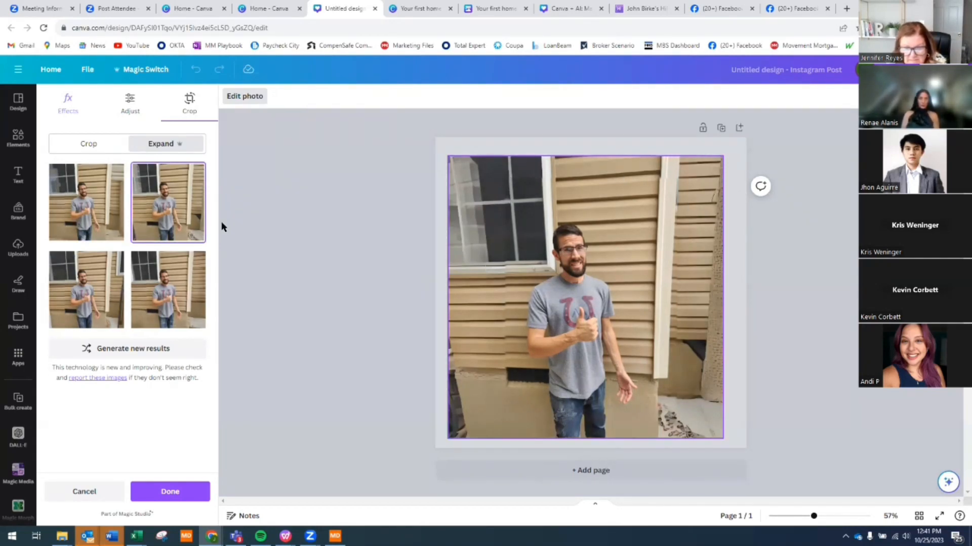
pyautogui.click(90, 288)
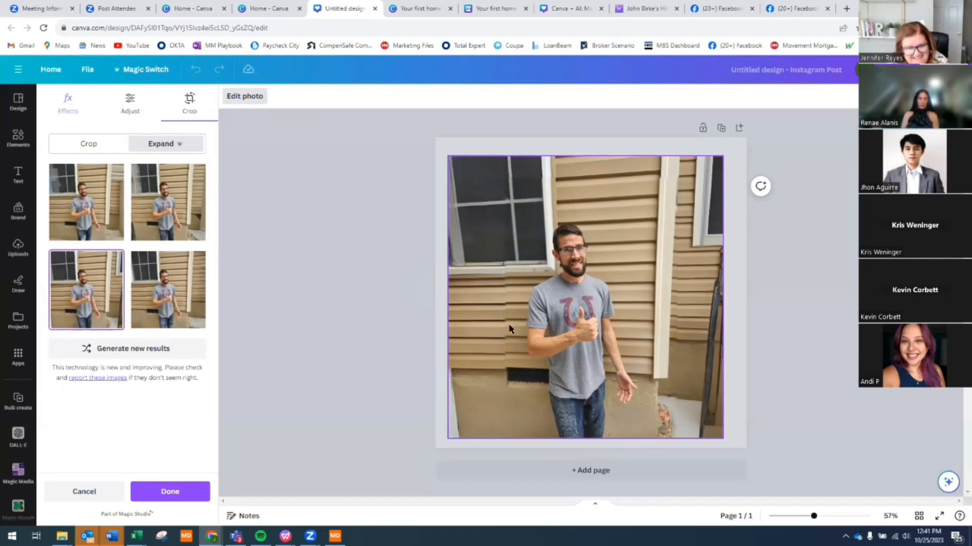
pyautogui.click(159, 304)
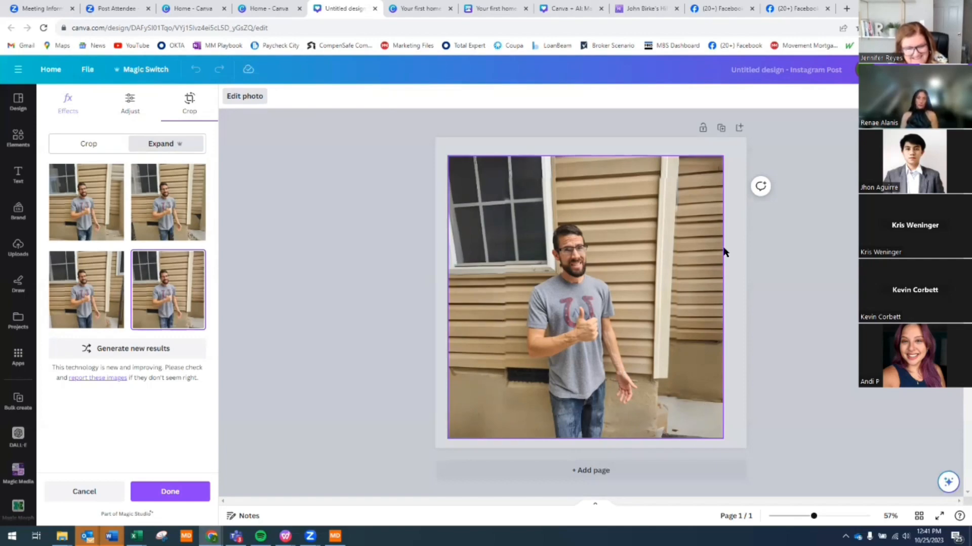
pyautogui.click(569, 153)
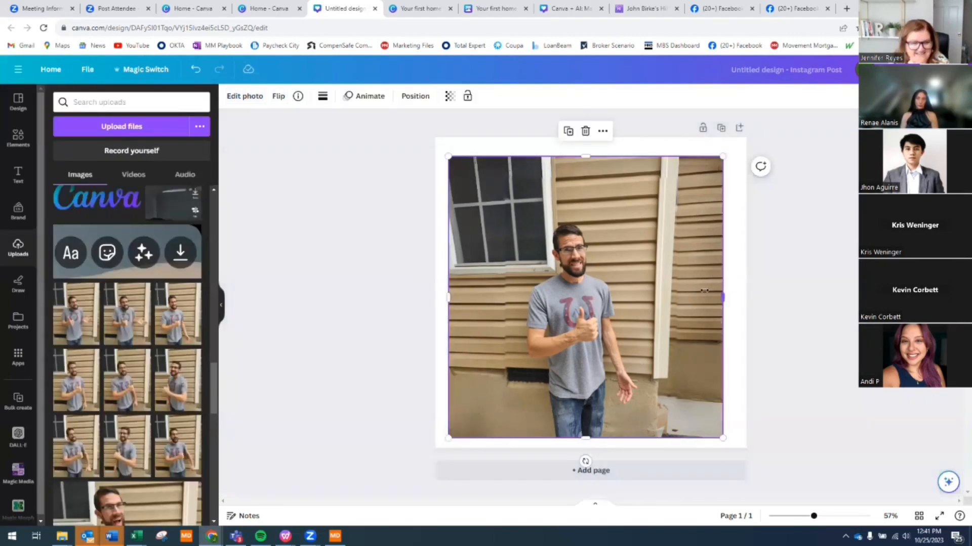
# - Trim the expanded photo's left and right edges slightly inward and open Edit photo
pyautogui.moveTo(723, 297); pyautogui.dragTo(706, 297)
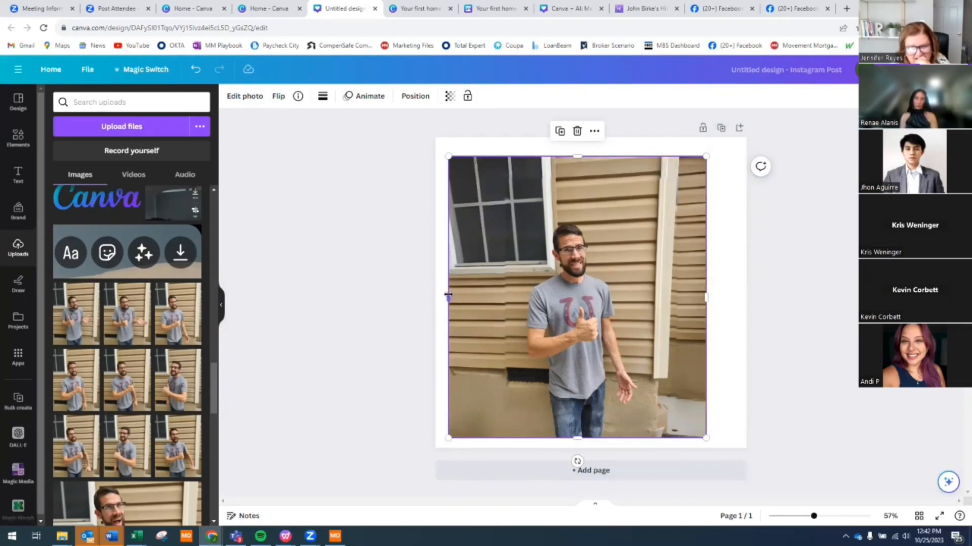
pyautogui.moveTo(448, 296); pyautogui.dragTo(459, 298)
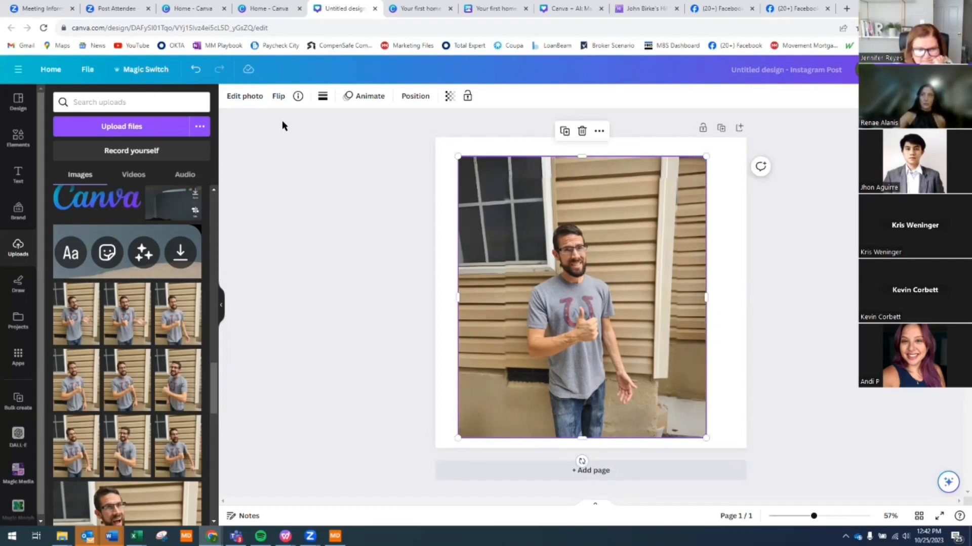
pyautogui.click(258, 96)
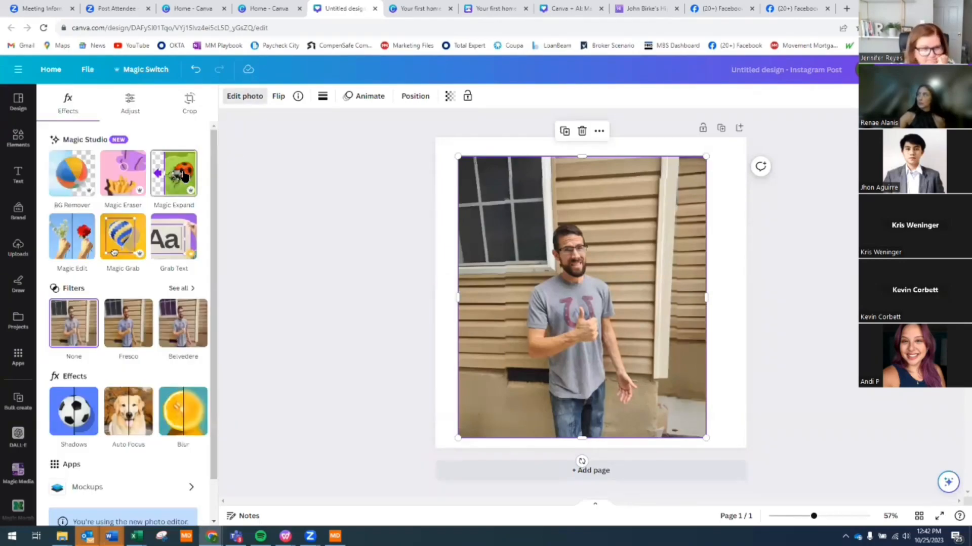
# - Use Magic Eraser to brush away the debris in the photo's bottom-right corner
pyautogui.click(120, 174)
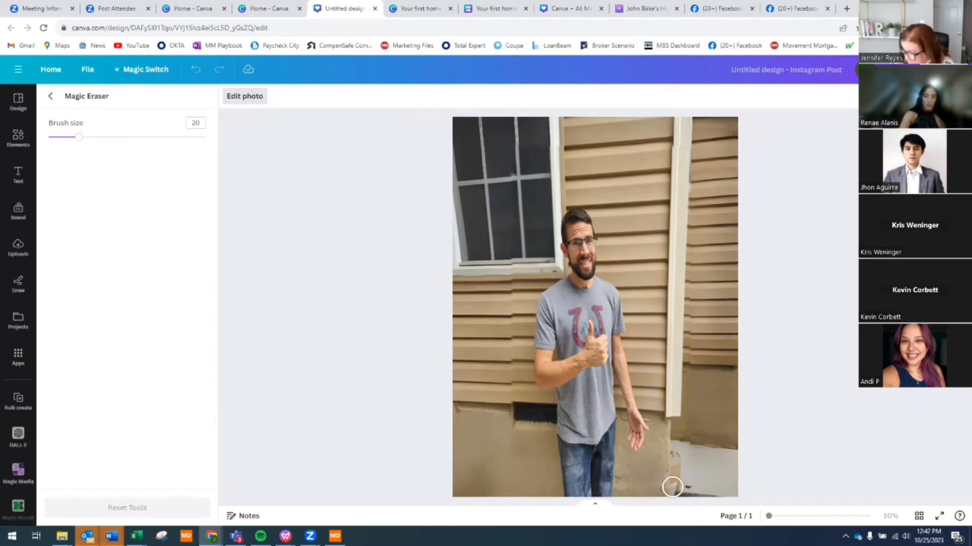
pyautogui.moveTo(671, 487); pyautogui.dragTo(679, 447)
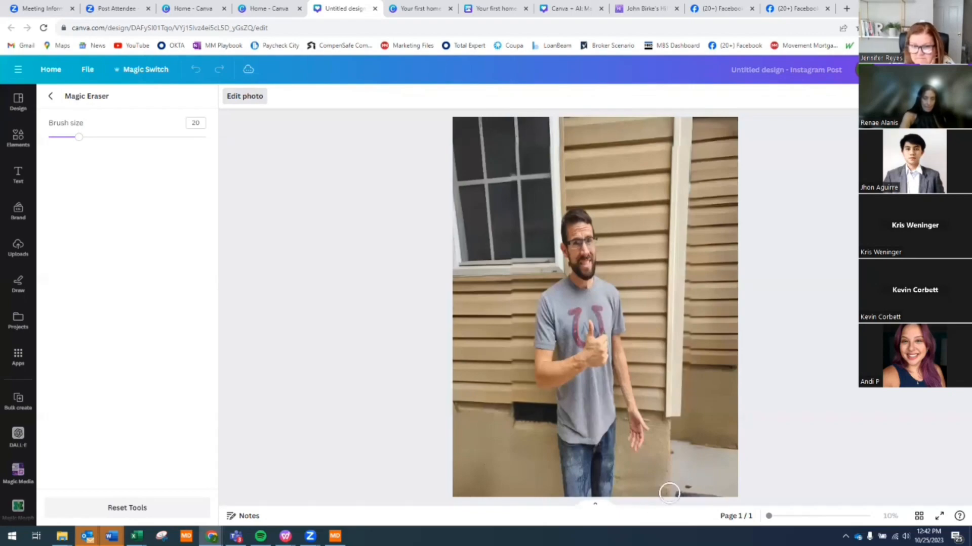
pyautogui.moveTo(681, 494); pyautogui.dragTo(716, 489)
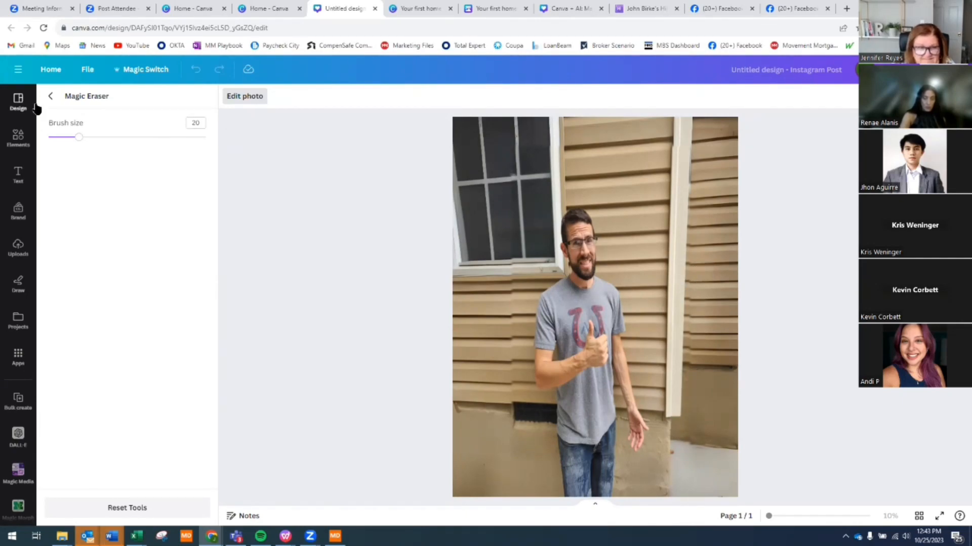
pyautogui.click(50, 99)
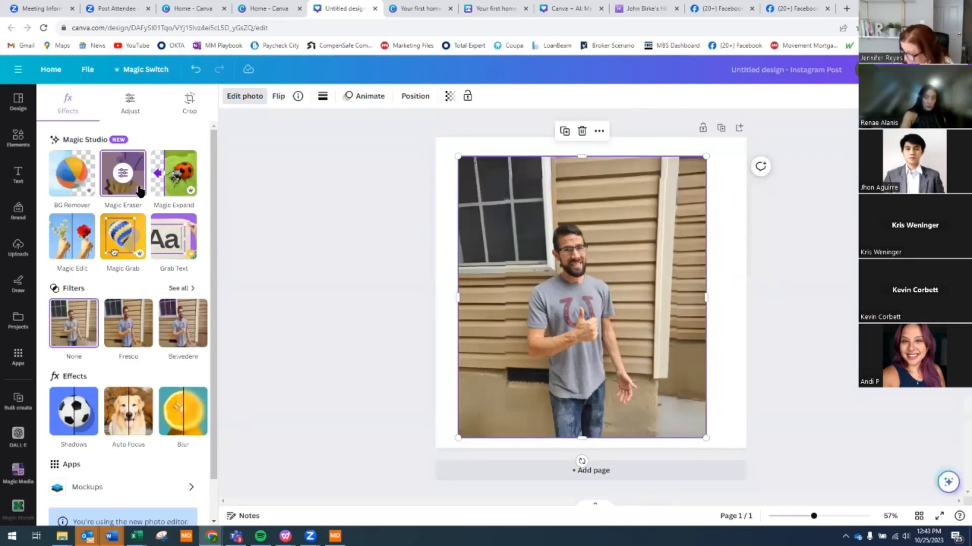
# - Magic Grab the man and place his cutout on the left, bottom aligned with the photo edge
pyautogui.click(126, 236)
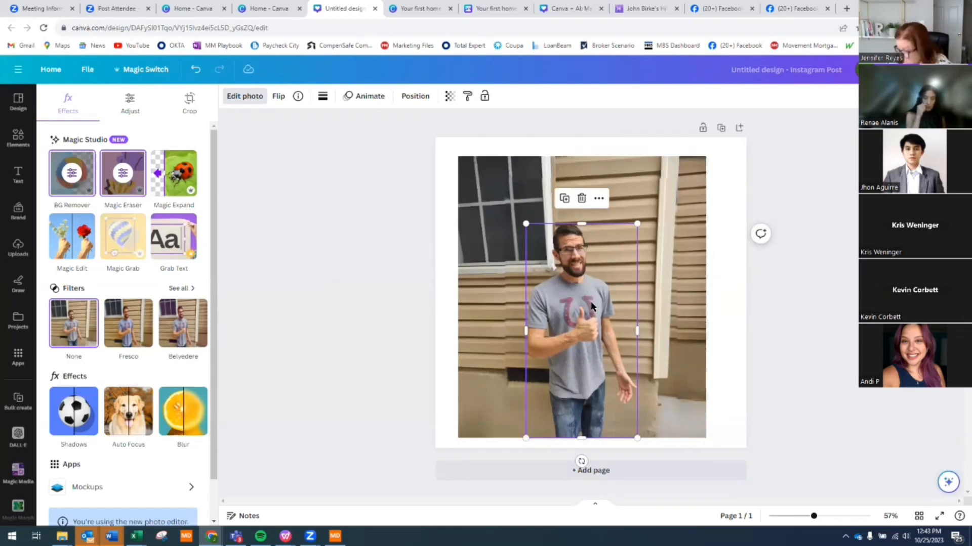
pyautogui.moveTo(595, 302); pyautogui.dragTo(967, 377)
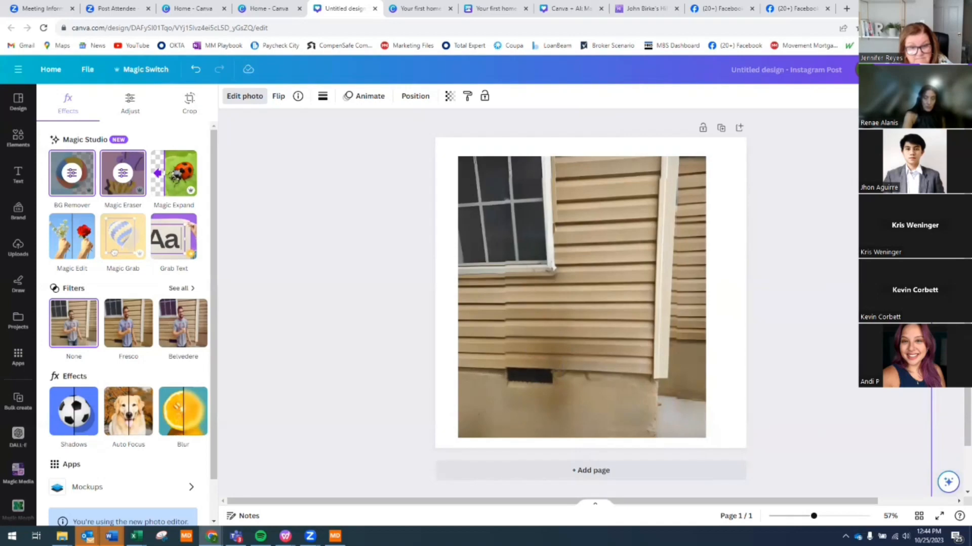
pyautogui.moveTo(967, 377); pyautogui.dragTo(514, 309)
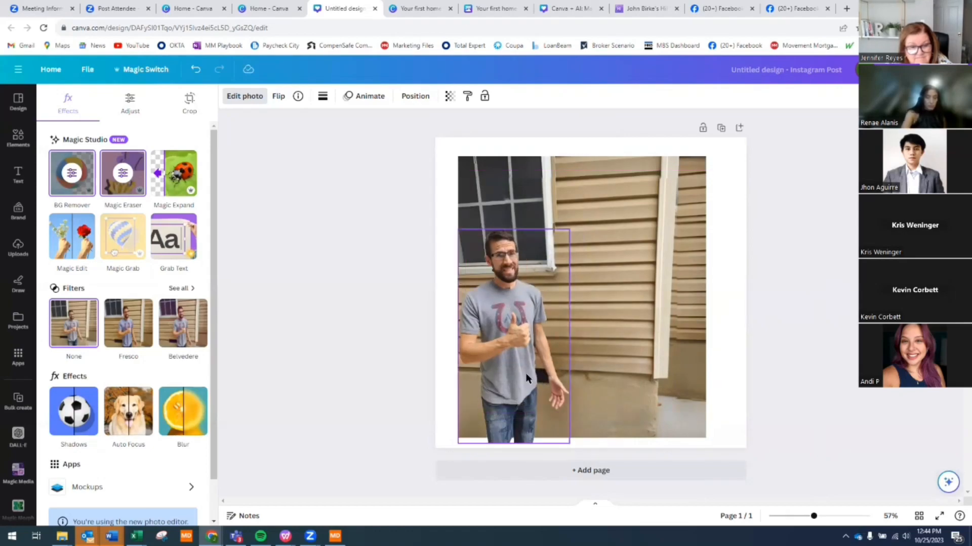
pyautogui.click(759, 396)
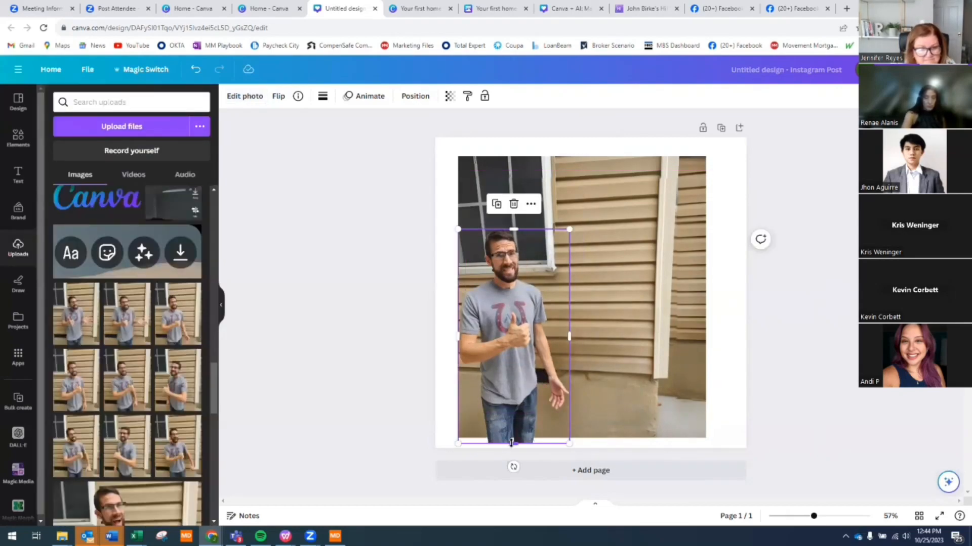
pyautogui.moveTo(511, 443); pyautogui.dragTo(512, 438)
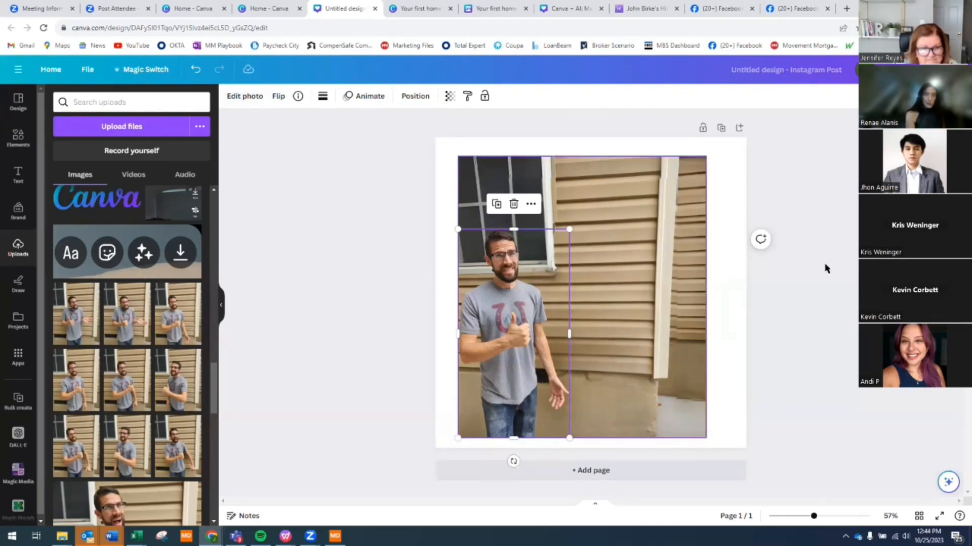
# - Select the man's cutout rather than the background and bring up its photo editing tools
pyautogui.click(329, 156)
pyautogui.click(698, 271)
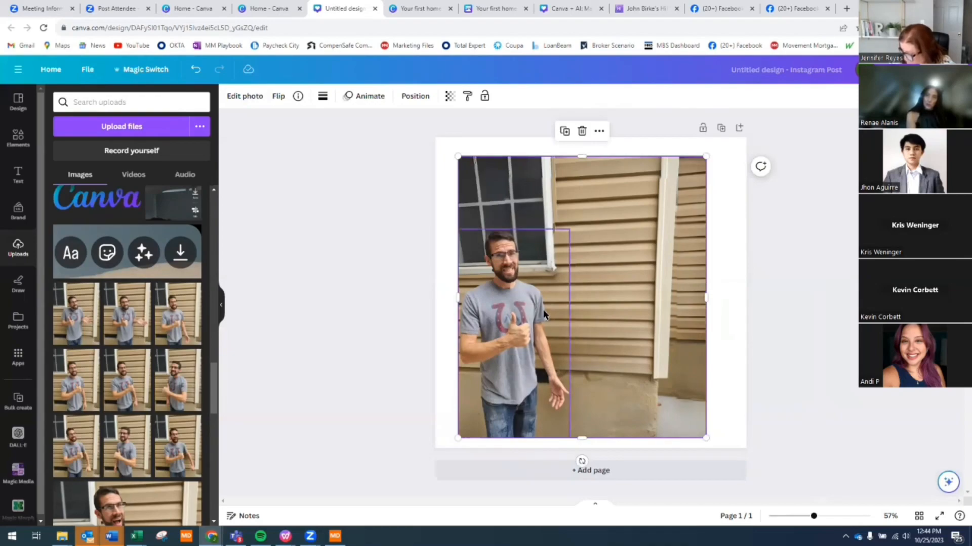
pyautogui.click(510, 293)
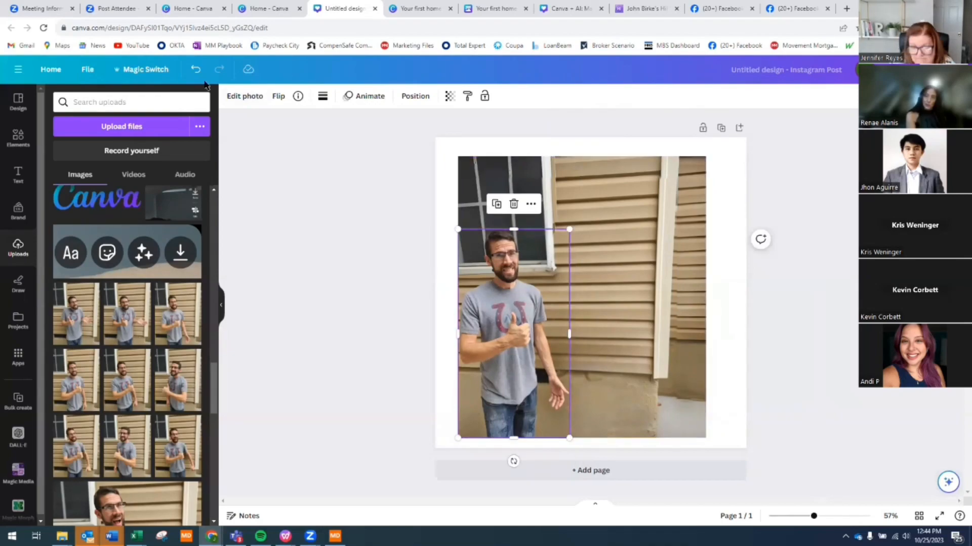
pyautogui.click(228, 102)
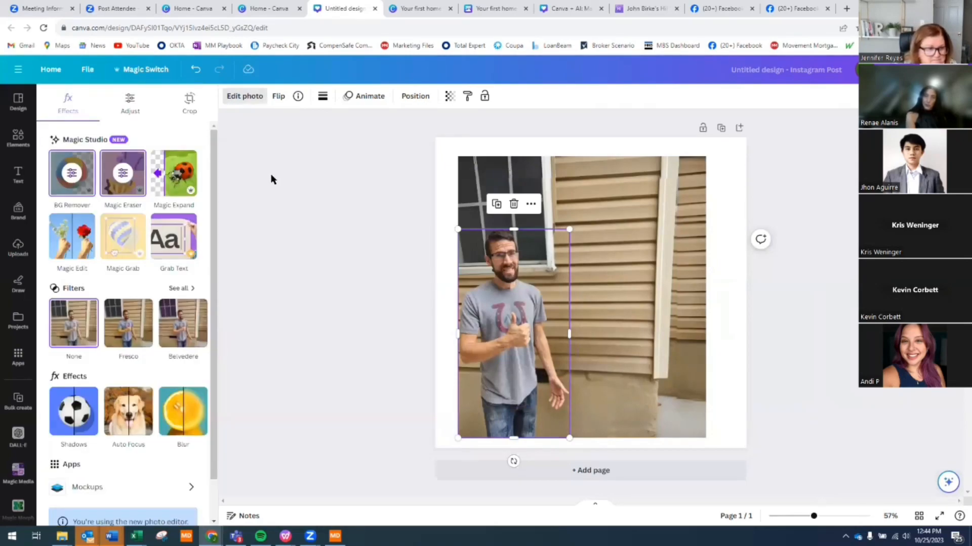
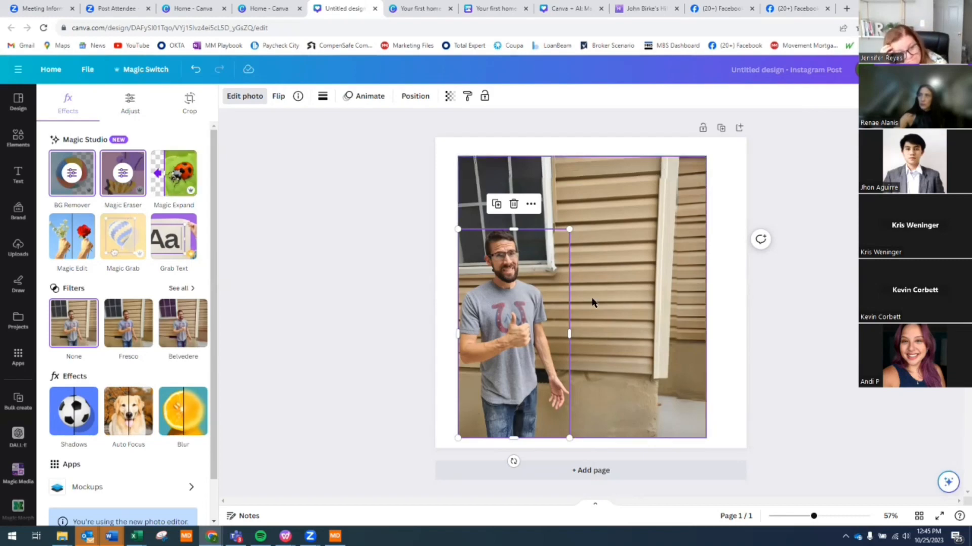
# - Brush over the shirt by the man's thumb in Magic Edit and prompt 'holding a bouquet of sunflower'
pyautogui.moveTo(543, 293); pyautogui.dragTo(520, 304)
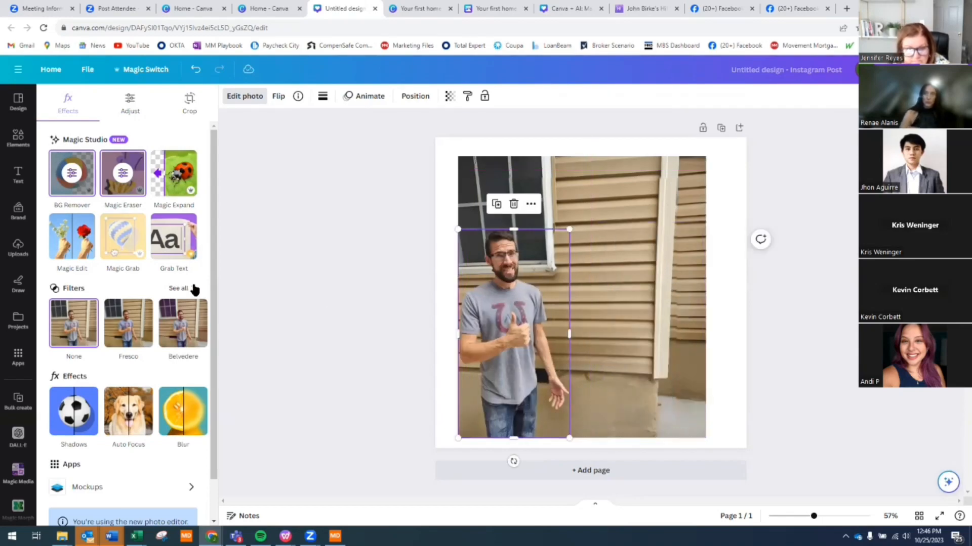
pyautogui.click(71, 233)
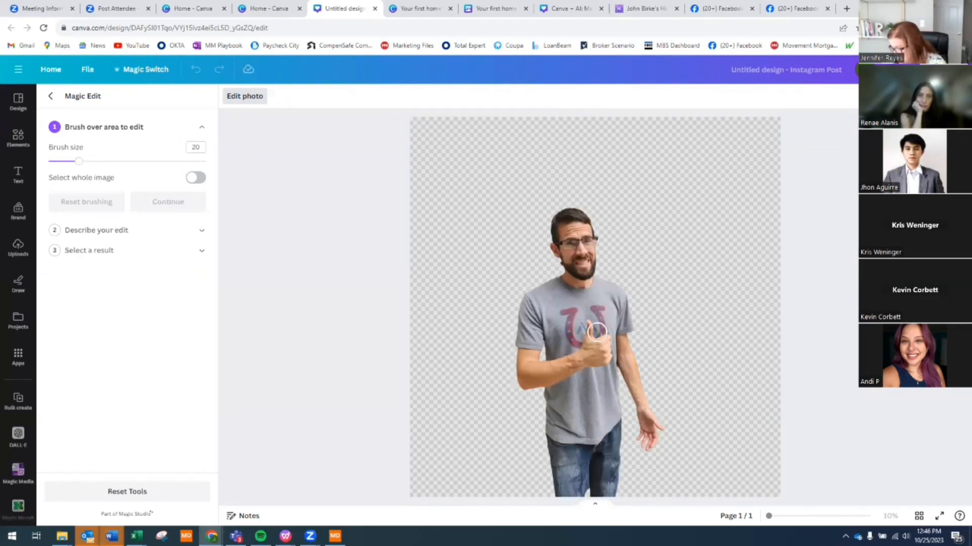
pyautogui.moveTo(597, 333)
pyautogui.mouseDown()
pyautogui.moveTo(600, 295)
pyautogui.moveTo(589, 302)
pyautogui.moveTo(589, 325)
pyautogui.moveTo(613, 300)
pyautogui.mouseUp()
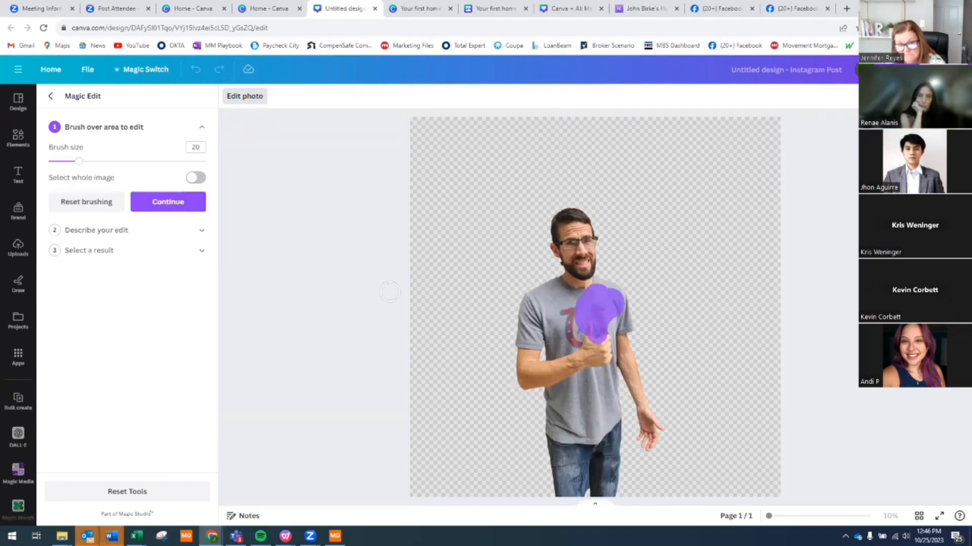
pyautogui.click(167, 203)
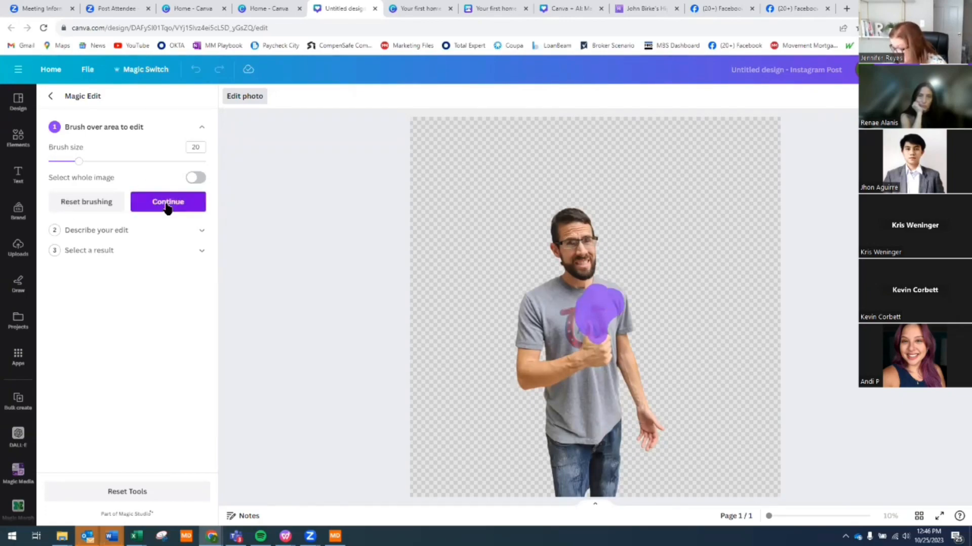
pyautogui.click(106, 182)
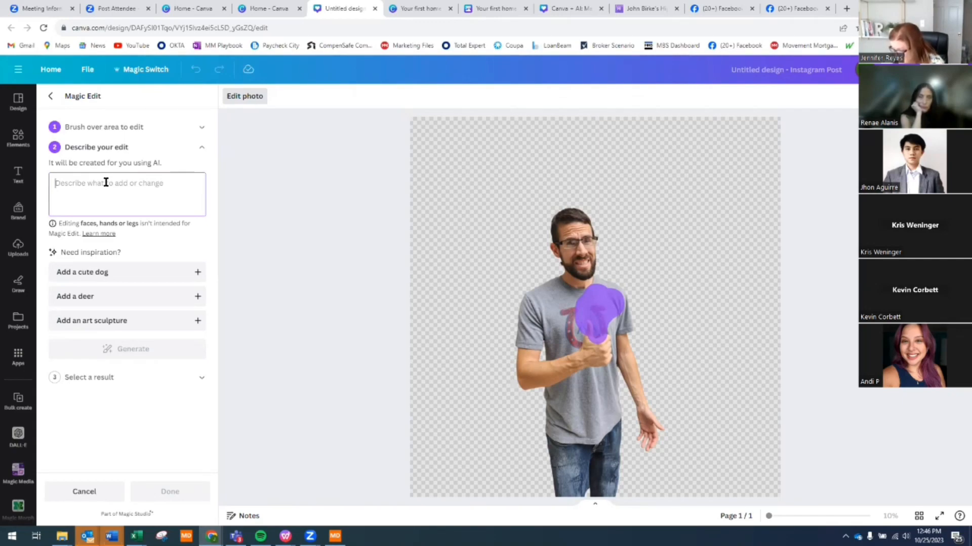
pyautogui.write('hol')
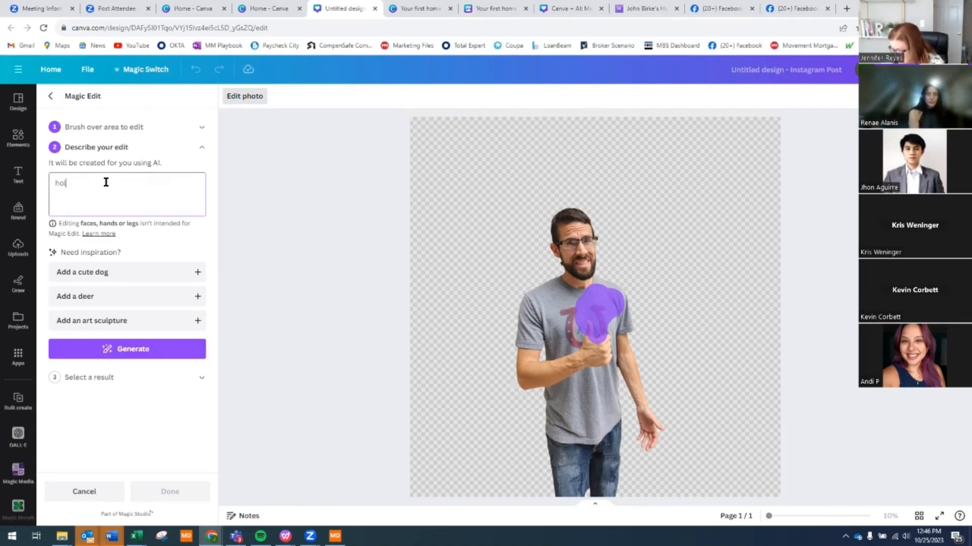
pyautogui.write('ding a bou')
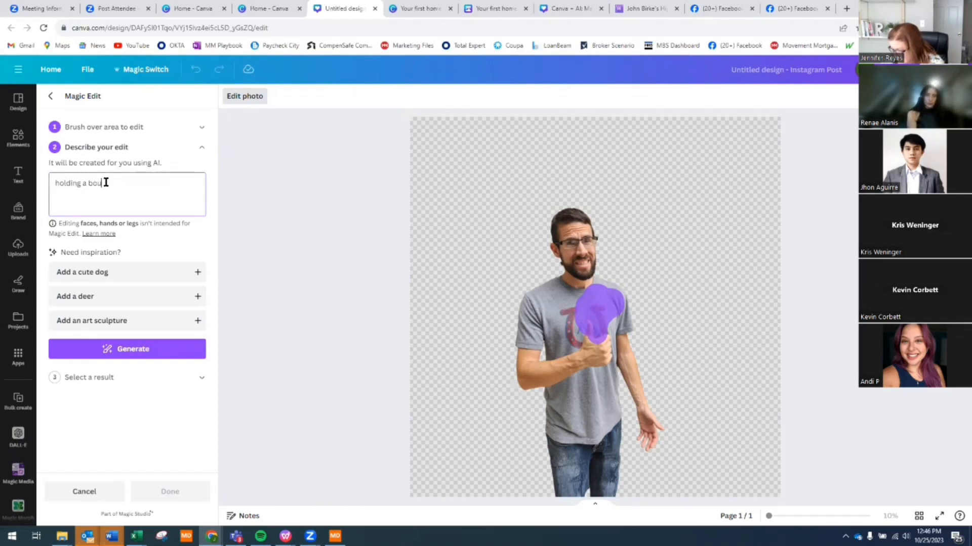
pyautogui.write('quet of sunfl')
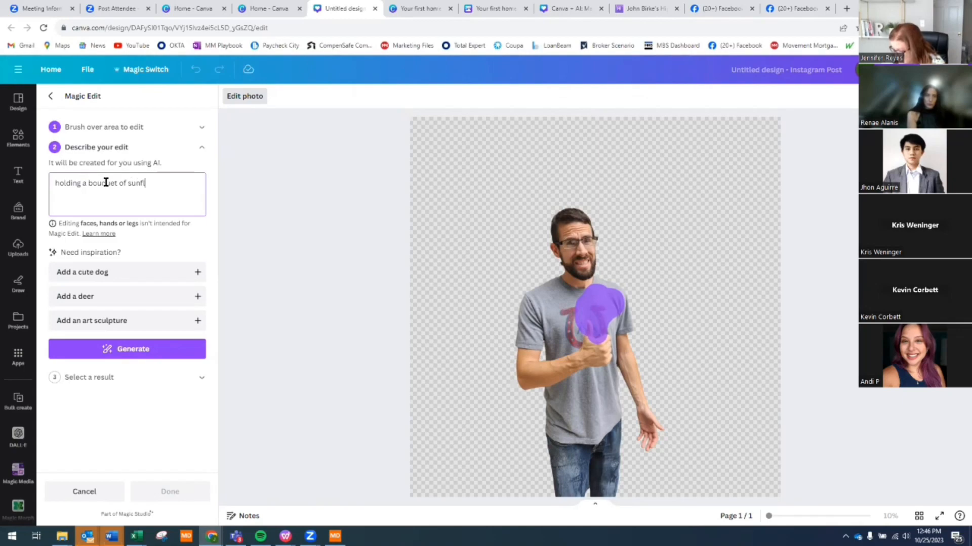
pyautogui.write('owers')
# - Generate the sunflower variations and settle on the large green-wrapped bouquet held at chest level
pyautogui.click(129, 354)
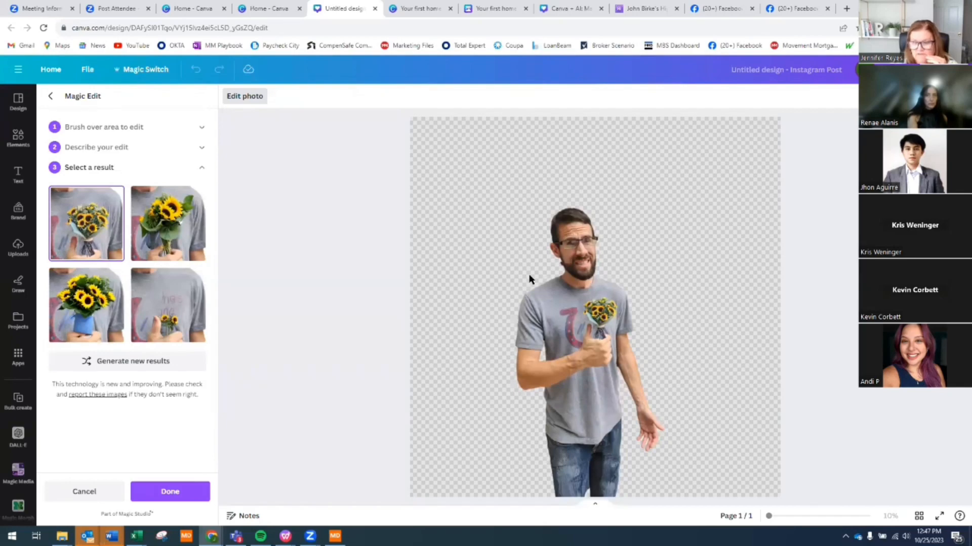
pyautogui.click(145, 236)
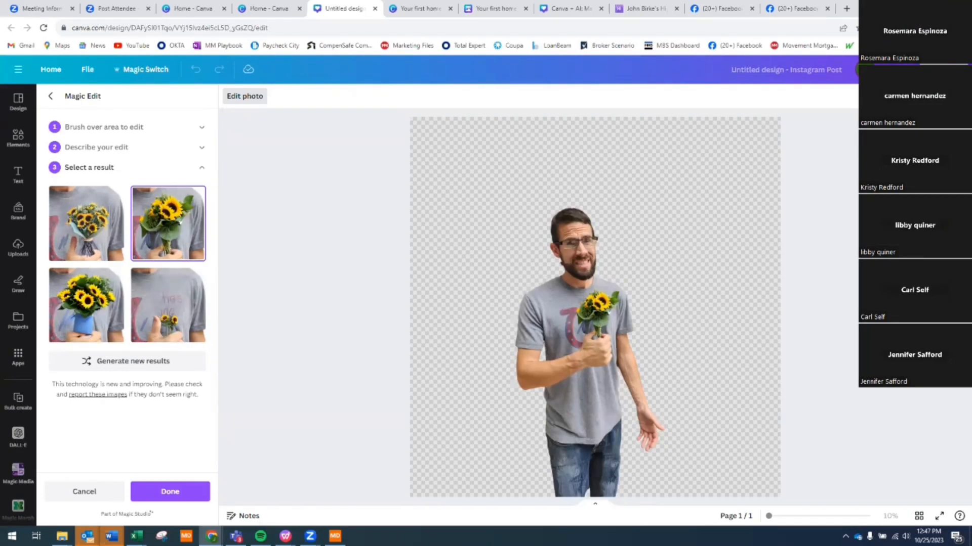
pyautogui.click(116, 293)
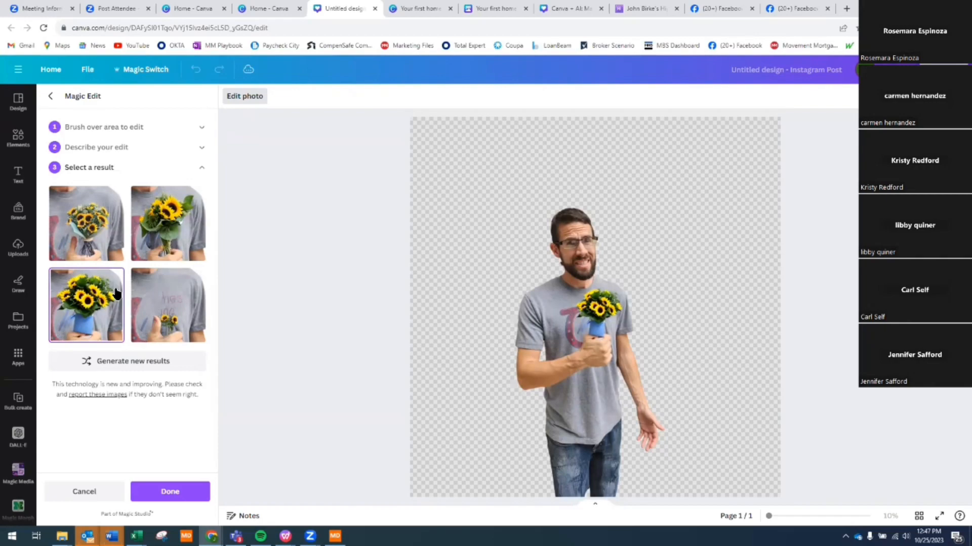
pyautogui.click(186, 303)
pyautogui.click(178, 247)
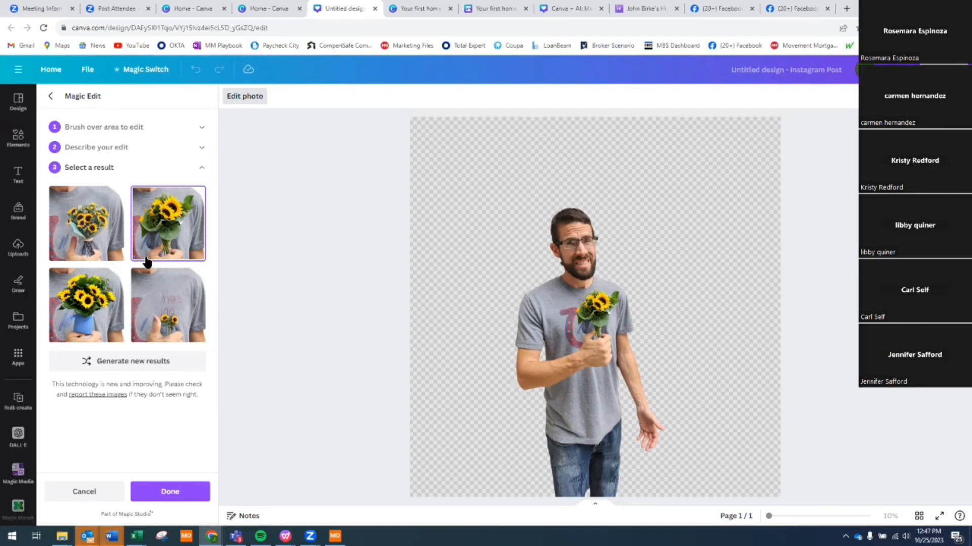
pyautogui.click(163, 329)
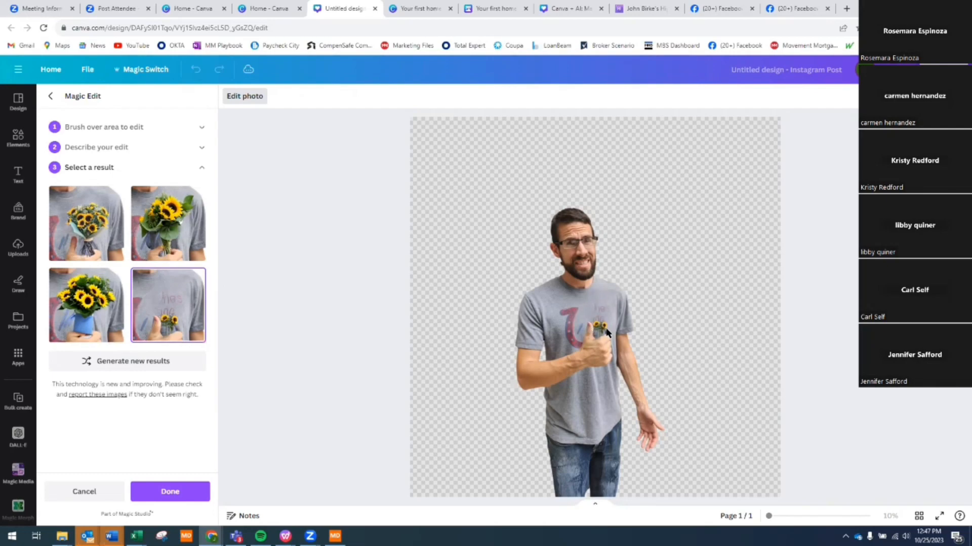
pyautogui.click(172, 248)
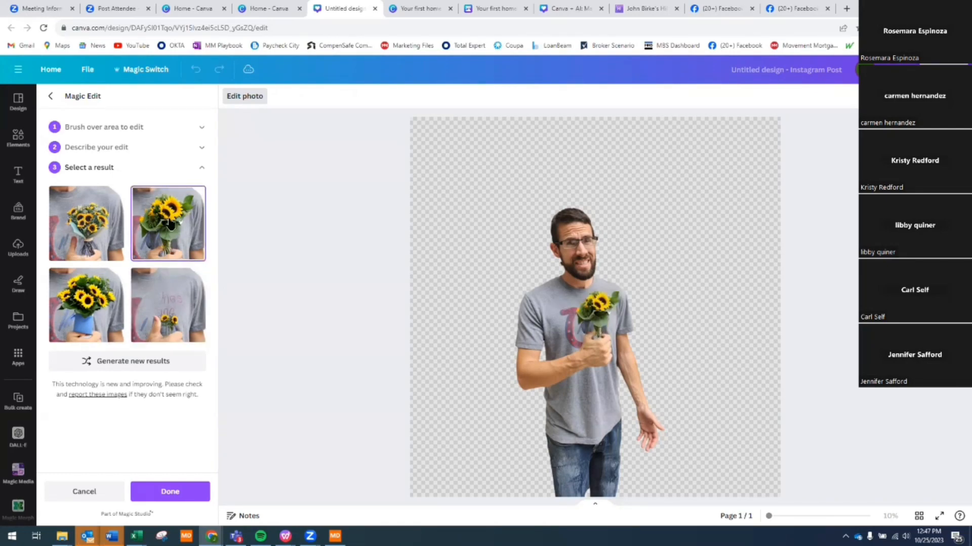
pyautogui.click(85, 234)
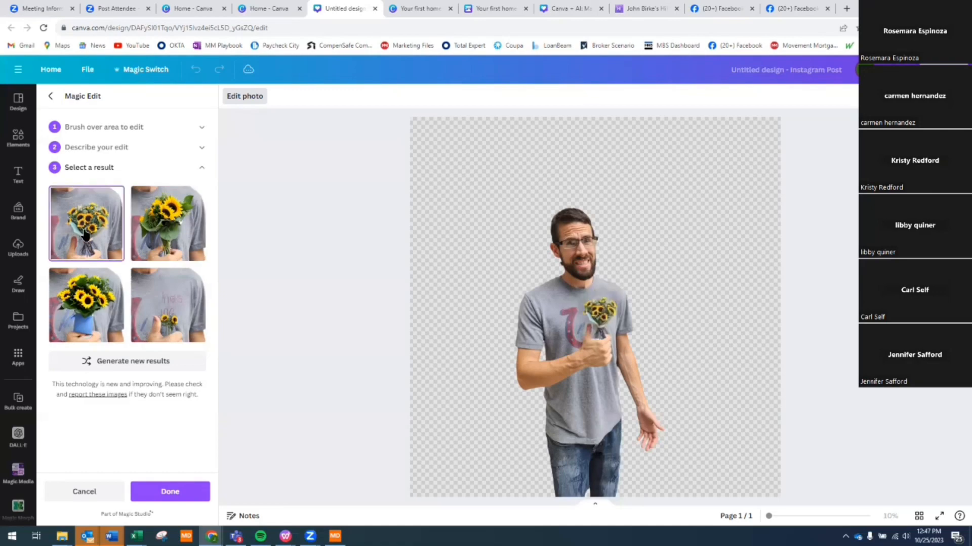
pyautogui.click(148, 242)
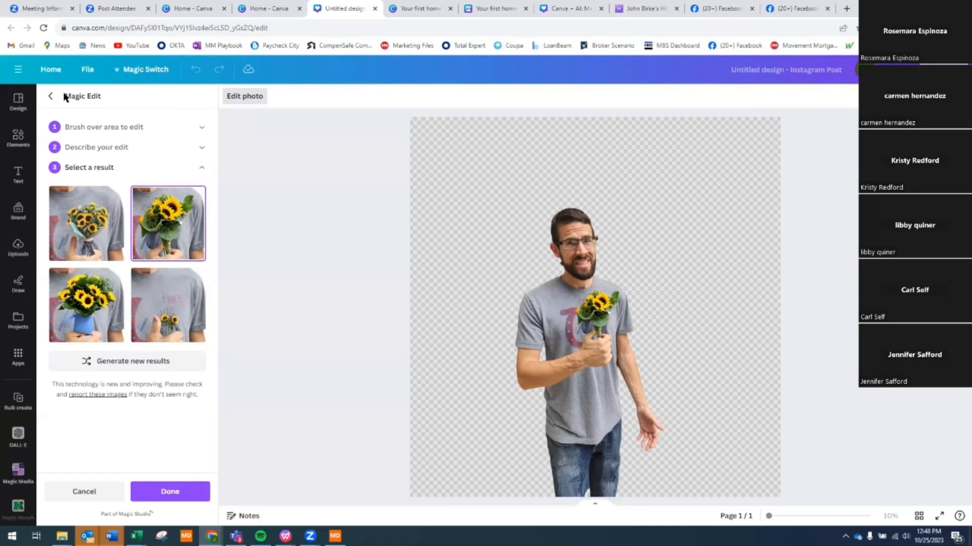
# - Keep the sunflower edit and stretch the man's cutout frame upward and to the right
pyautogui.click(50, 97)
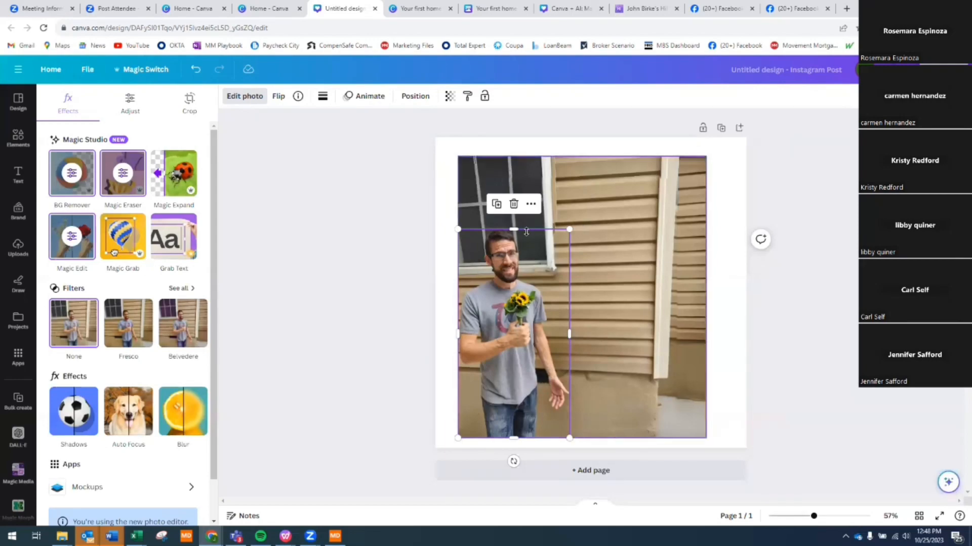
pyautogui.moveTo(518, 228); pyautogui.dragTo(522, 214)
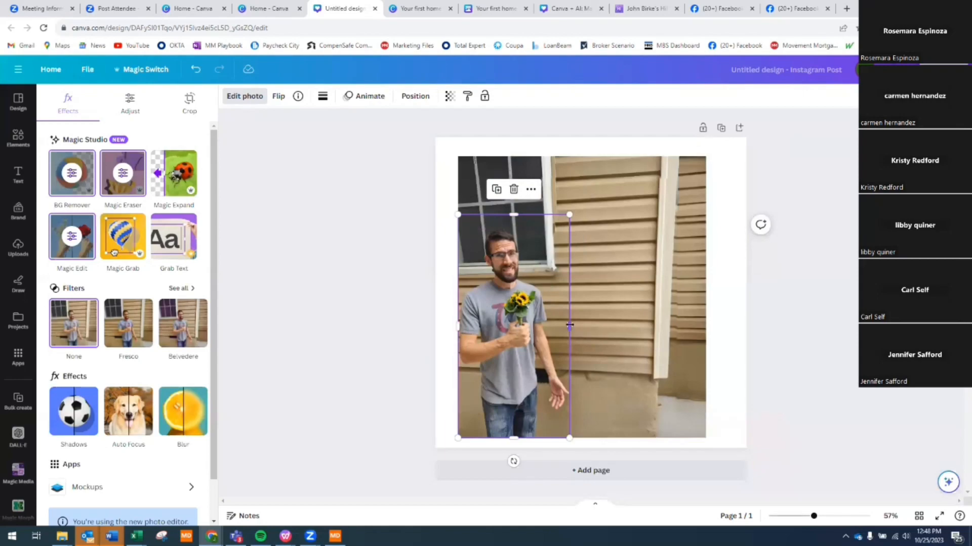
pyautogui.moveTo(571, 328); pyautogui.dragTo(546, 335)
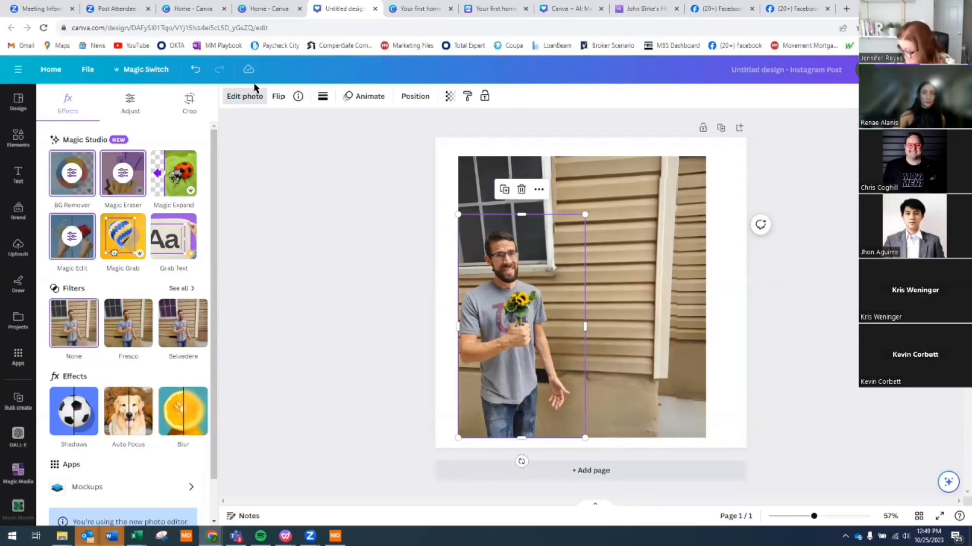
# - Add the recently used black letter M graphic from Elements to the post
pyautogui.click(18, 137)
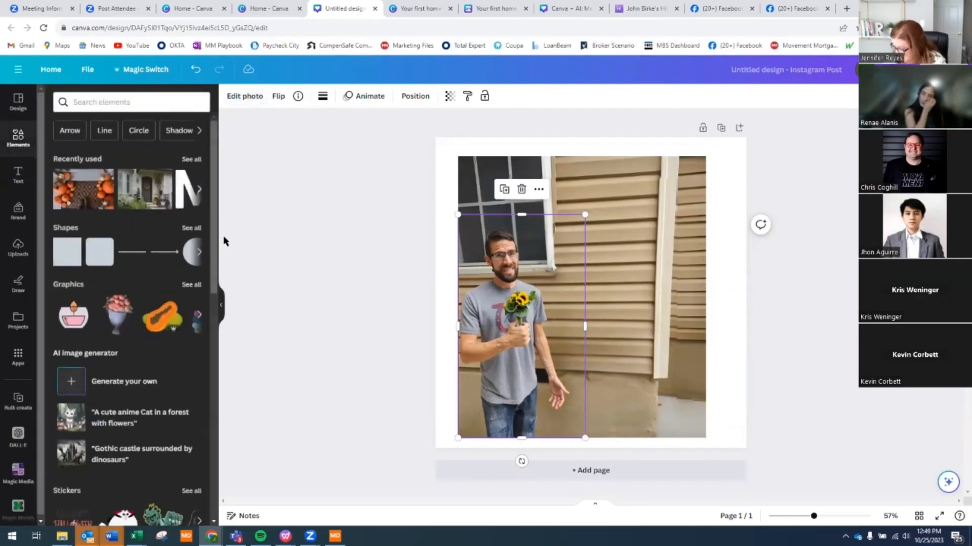
pyautogui.click(198, 252)
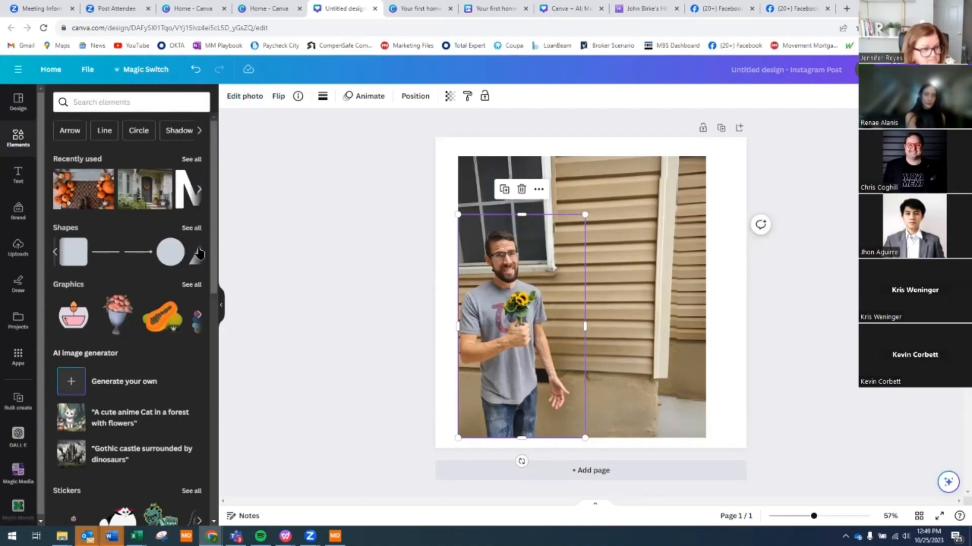
pyautogui.click(199, 190)
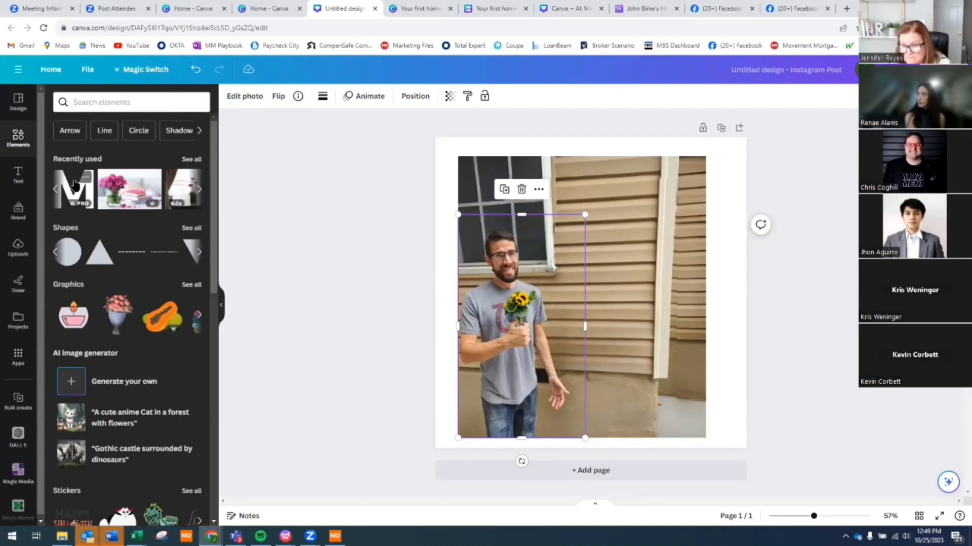
pyautogui.click(74, 187)
# - Shrink the M, place it on the siding above the man, and bring up its image effects
pyautogui.moveTo(610, 248); pyautogui.dragTo(654, 193)
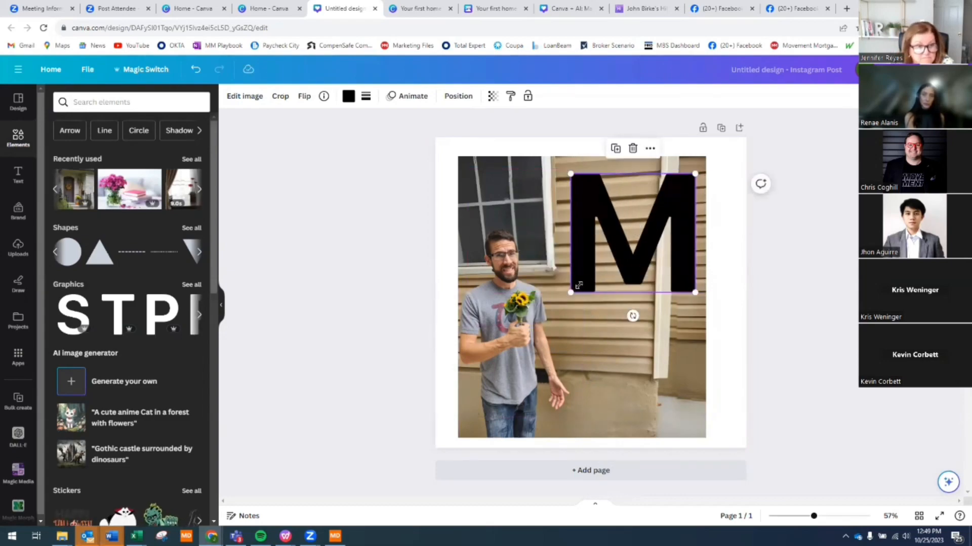
pyautogui.moveTo(570, 292); pyautogui.dragTo(632, 250)
pyautogui.moveTo(665, 220); pyautogui.dragTo(607, 218)
pyautogui.moveTo(705, 241); pyautogui.dragTo(708, 250)
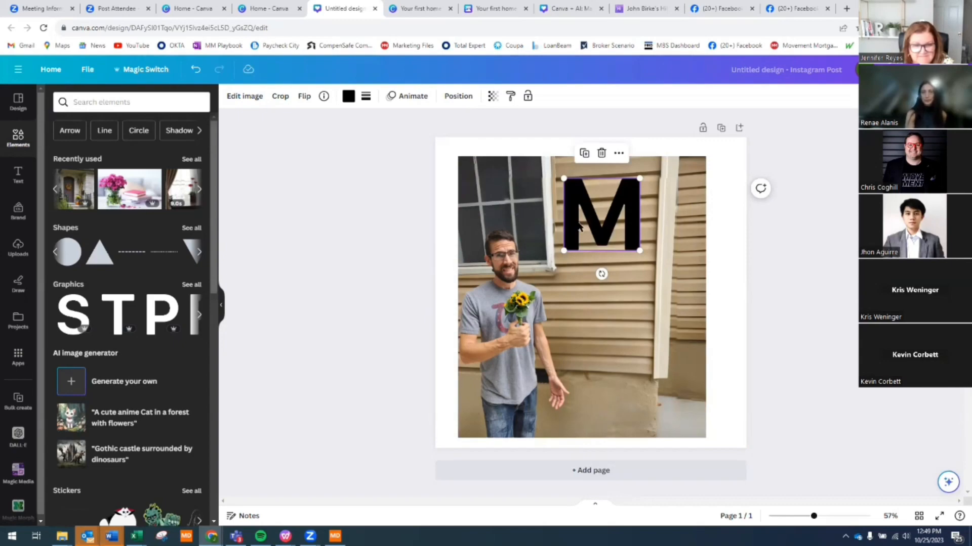
pyautogui.click(371, 238)
pyautogui.click(587, 221)
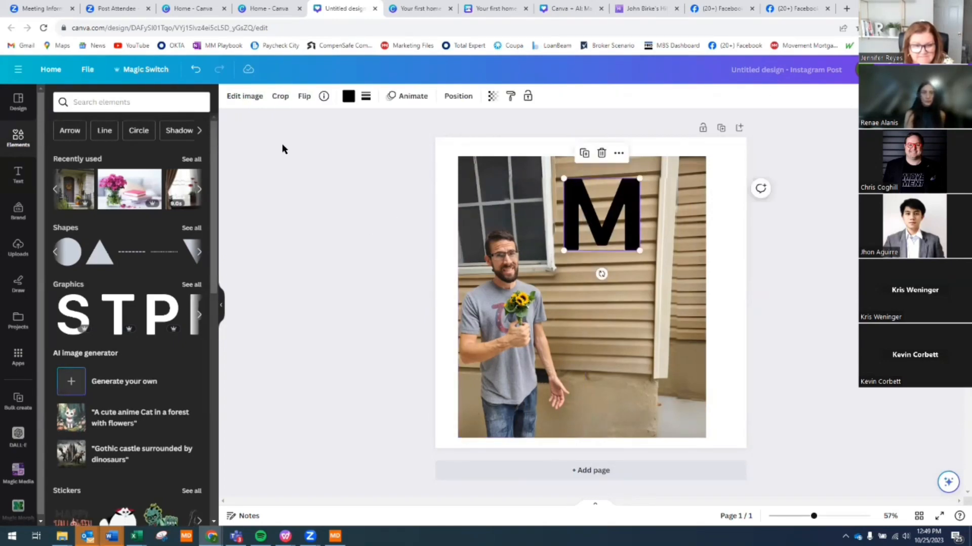
pyautogui.click(250, 97)
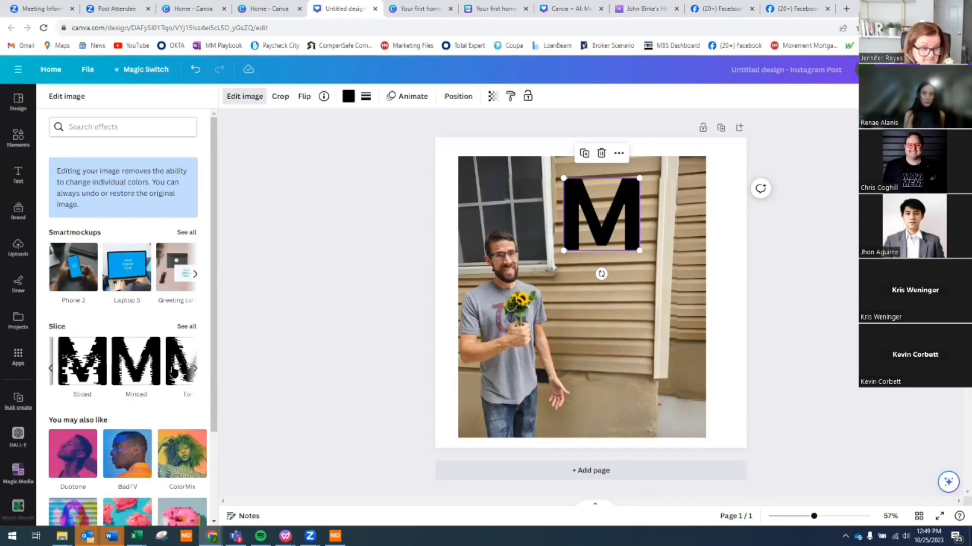
# - Apply the Chipped slice effect to the M graphic
pyautogui.click(195, 368)
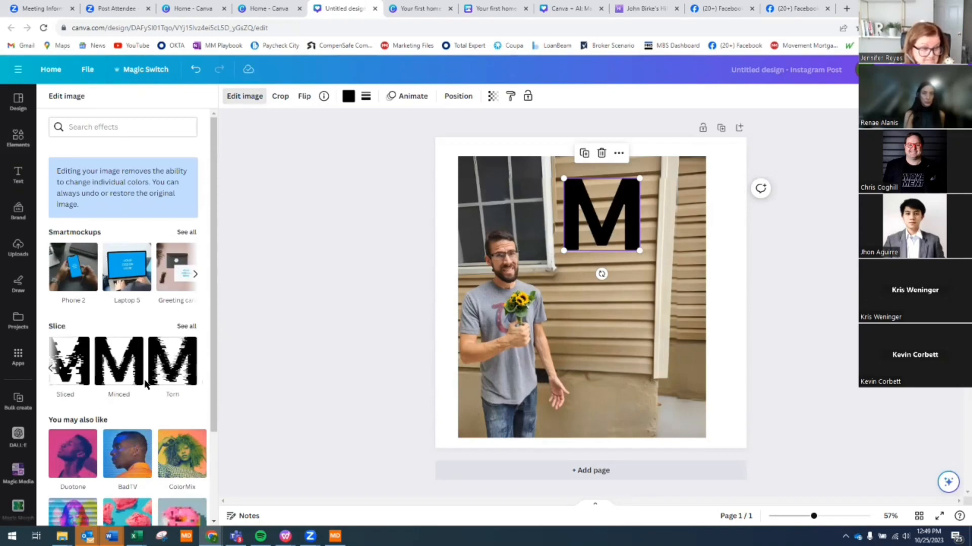
pyautogui.click(52, 369)
pyautogui.click(71, 362)
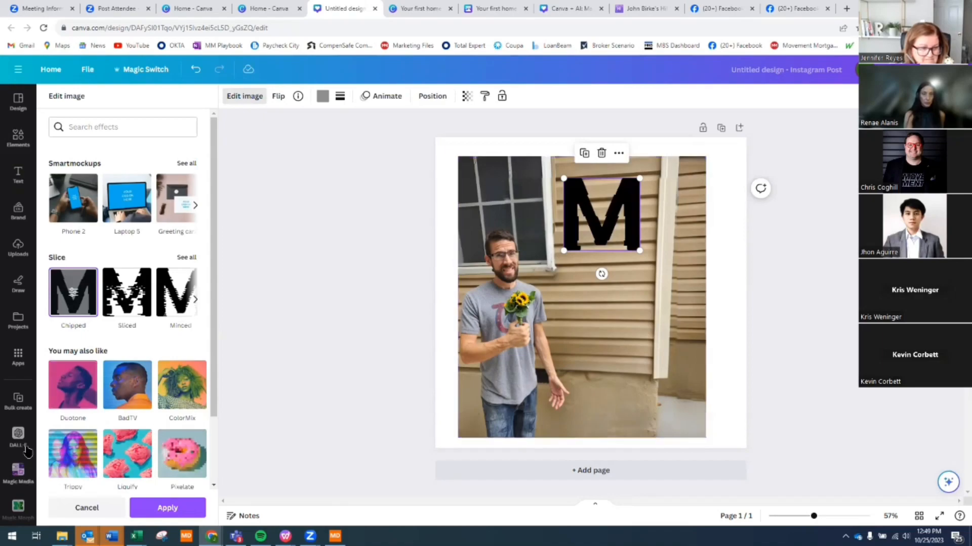
# - Search Canva apps for 'morph' to find the Magic Morph app
pyautogui.click(17, 360)
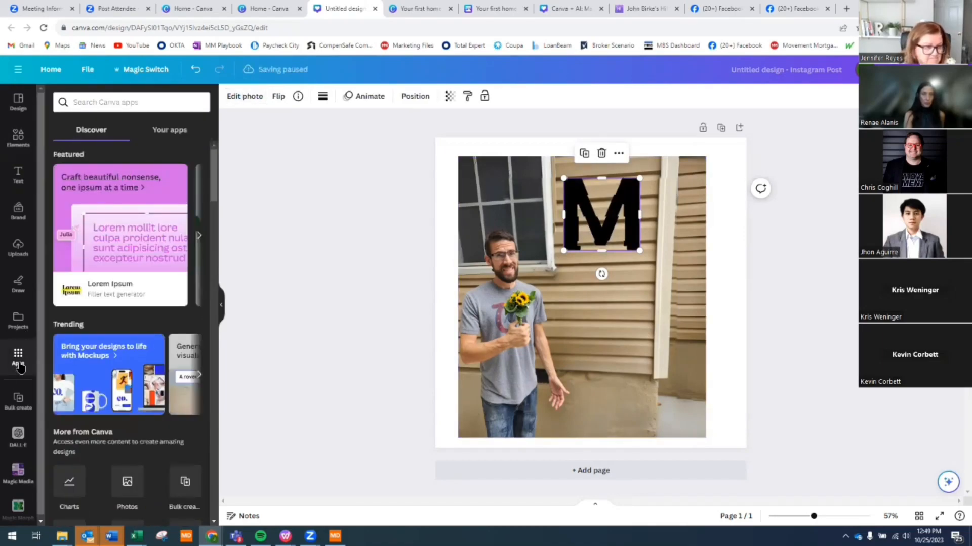
pyautogui.click(113, 102)
pyautogui.write('morph')
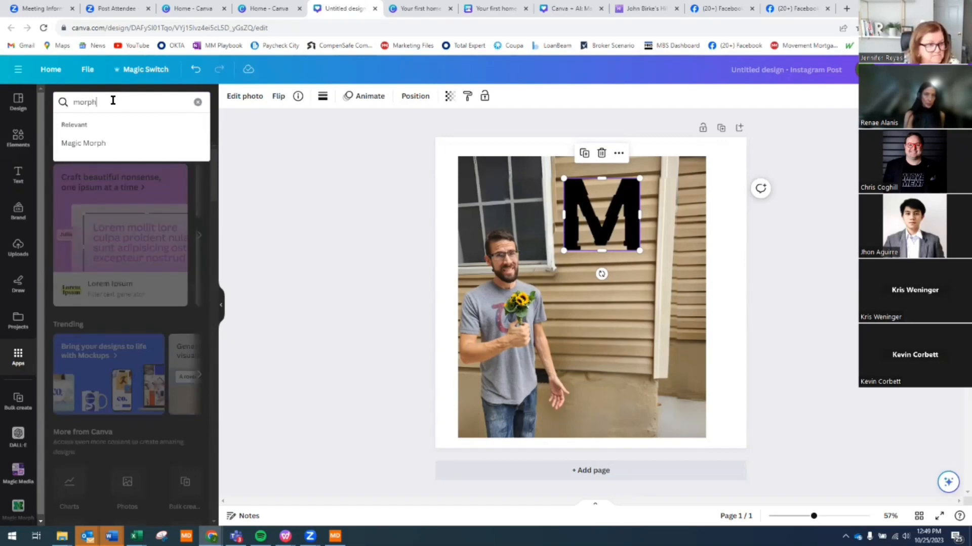
pyautogui.press('Return')
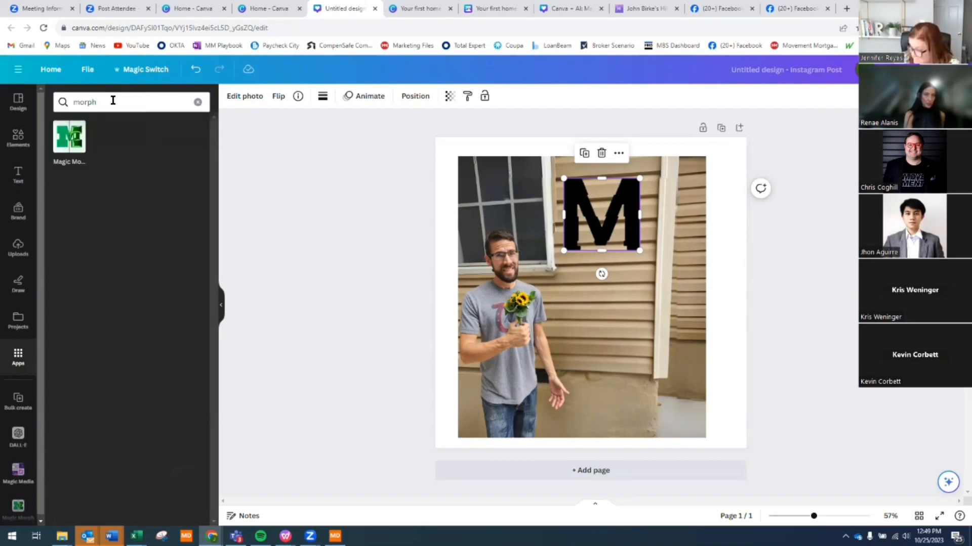
# - Open Magic Morph and describe the look as 'wood'
pyautogui.click(60, 141)
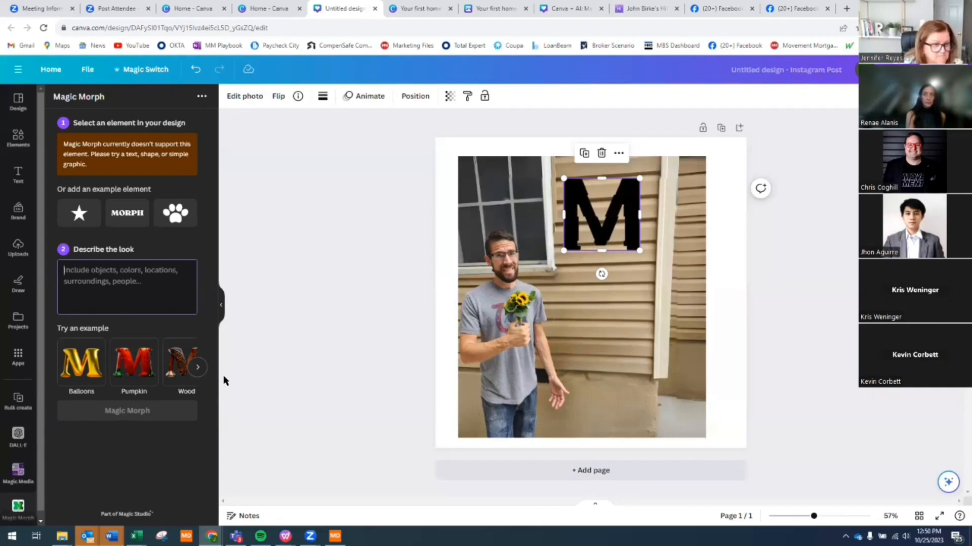
pyautogui.write('w')
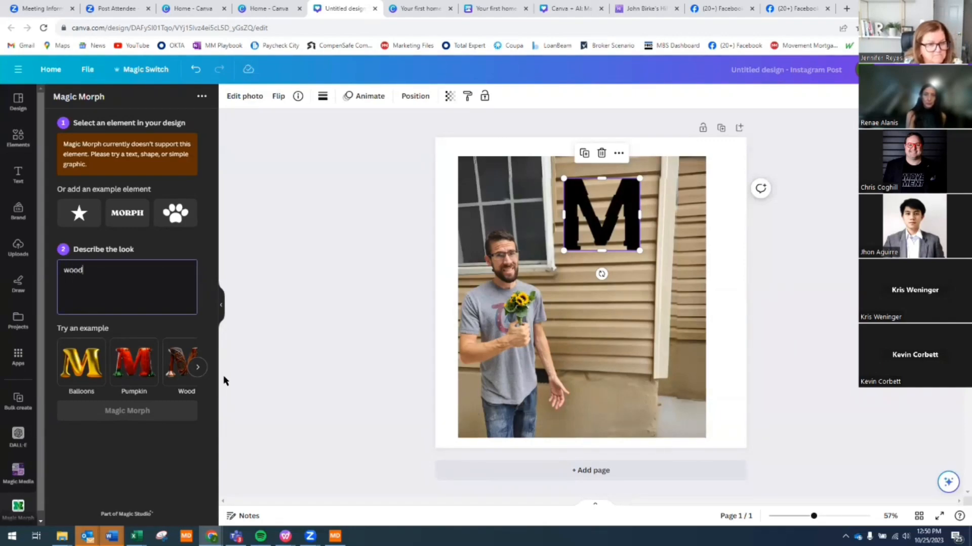
pyautogui.write('ood')
pyautogui.press('Return')
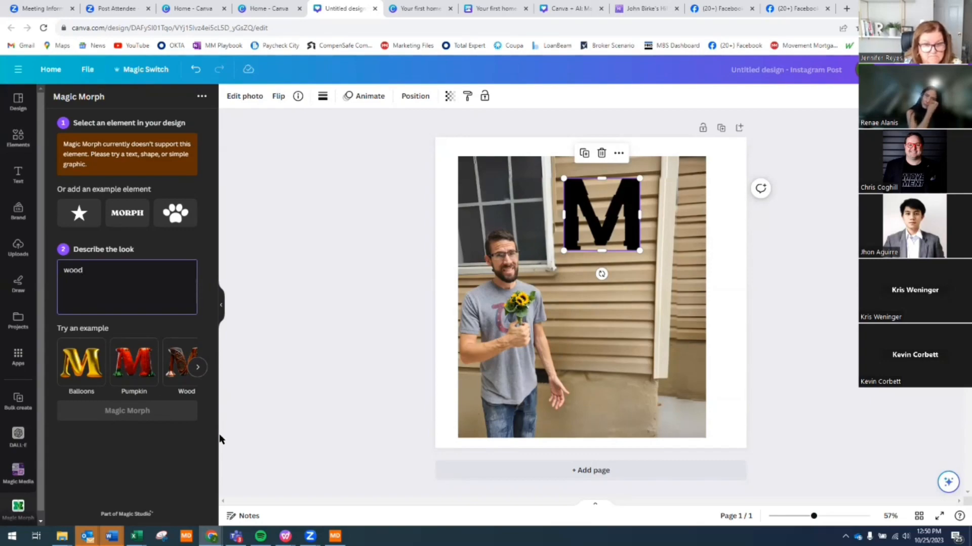
pyautogui.click(99, 270)
pyautogui.doubleClick(73, 268)
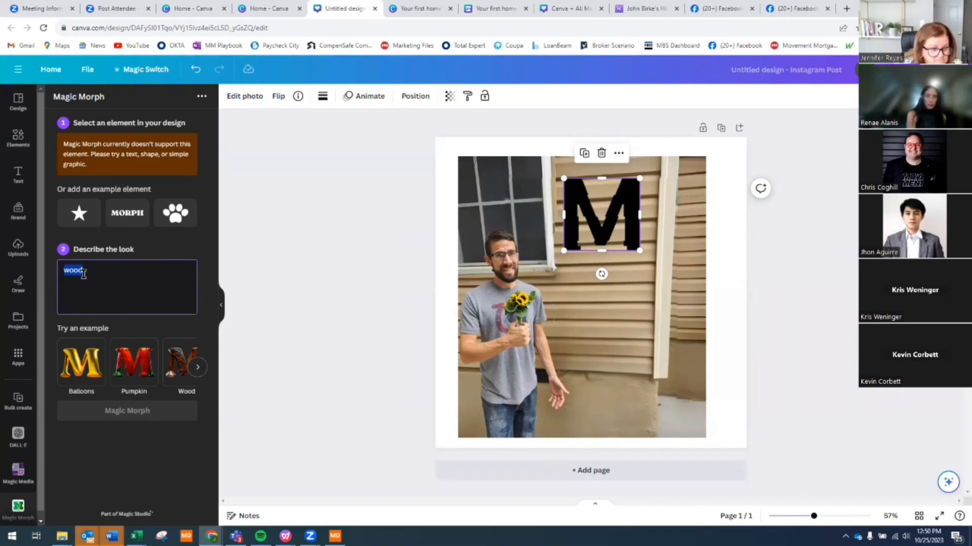
pyautogui.moveTo(89, 272); pyautogui.dragTo(60, 263)
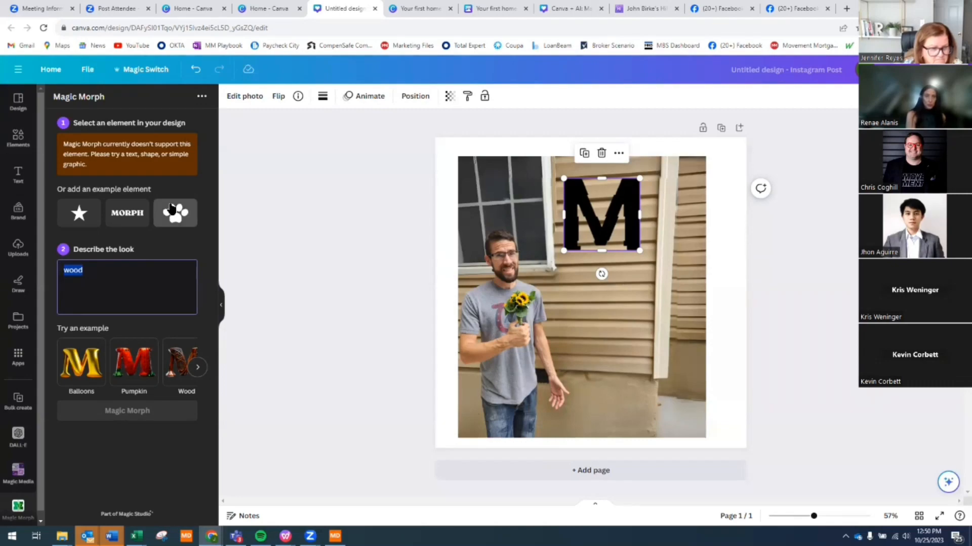
# - Rewrite the look description to 'blue steel ribbing and' and delete the black M graphic
pyautogui.write('steel')
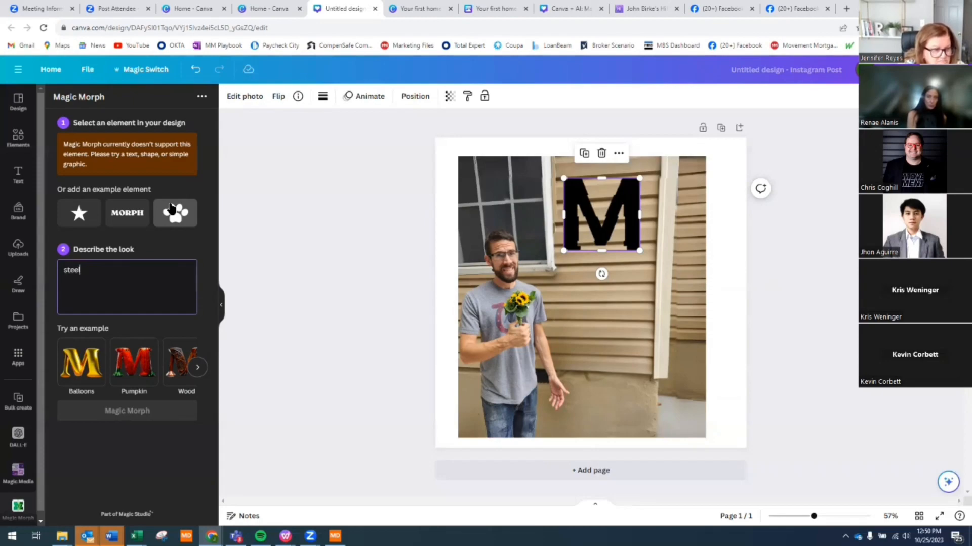
pyautogui.press('BackSpace')
pyautogui.press('BackSpace')
pyautogui.press('BackSpace')
pyautogui.press('BackSpace')
pyautogui.press('BackSpace')
pyautogui.write('blue s')
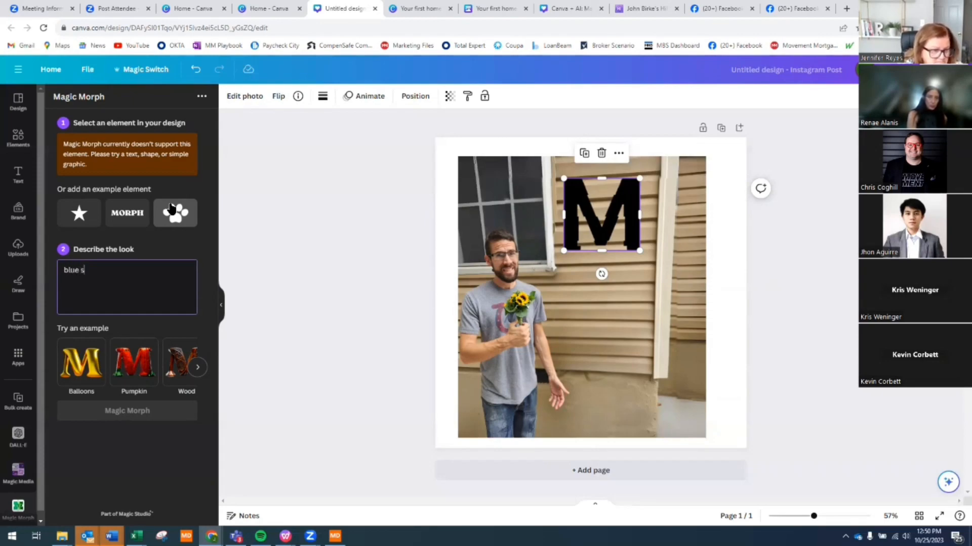
pyautogui.write('teel ')
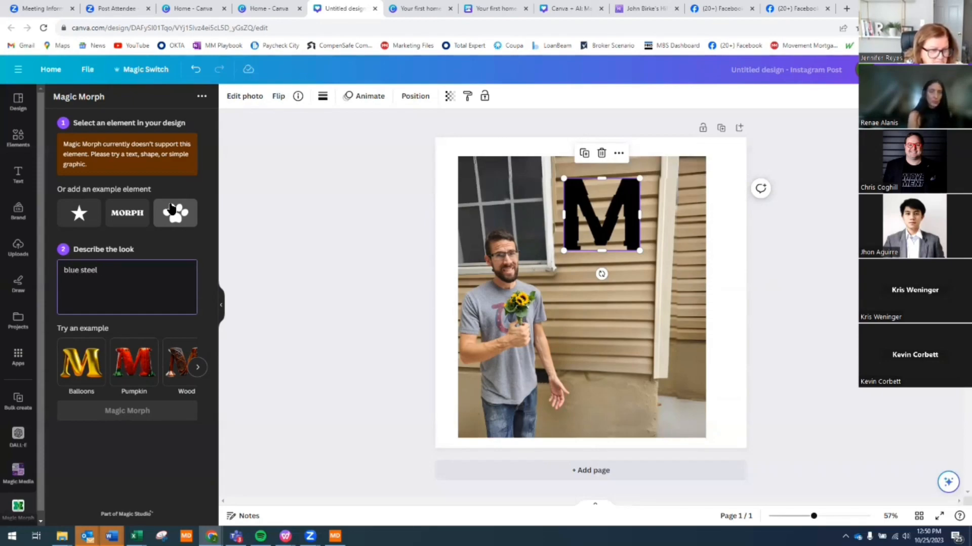
pyautogui.write('ribbing and')
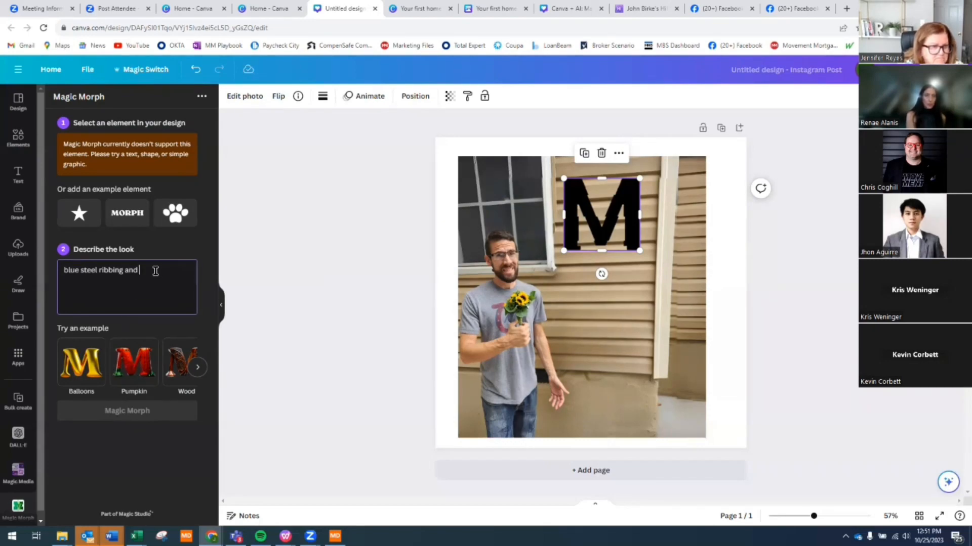
pyautogui.press('Return')
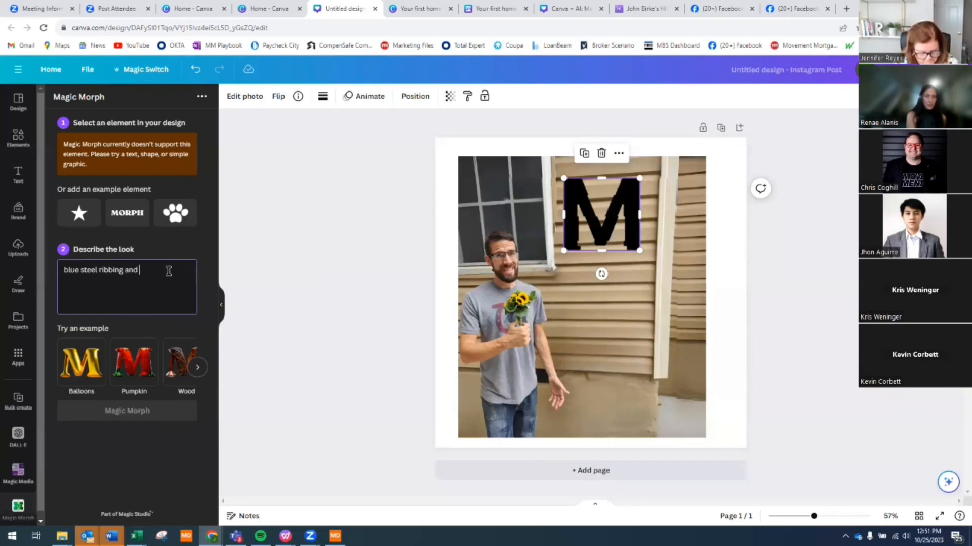
pyautogui.click(601, 153)
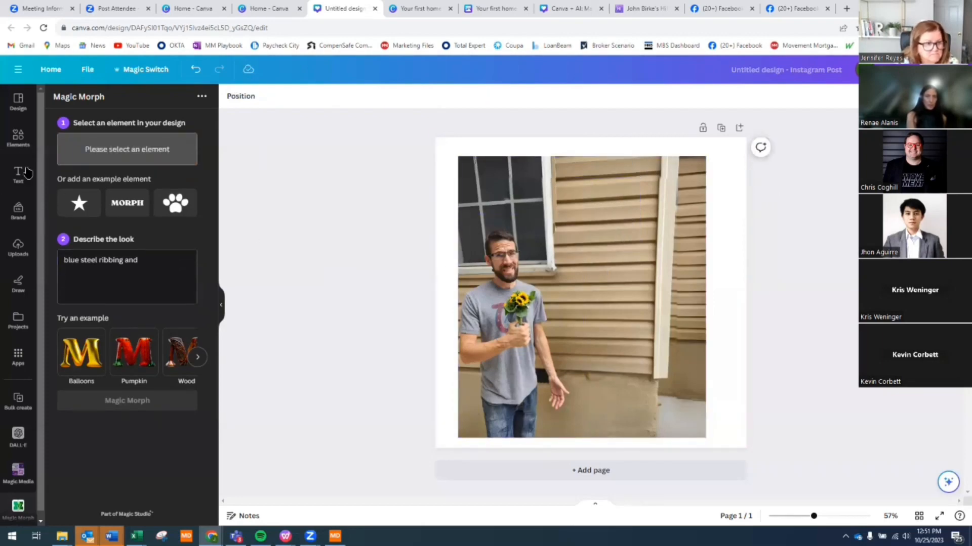
# - Add a triangle shape, generate 'wood' Magic Morph versions, and move it up-right
pyautogui.click(19, 135)
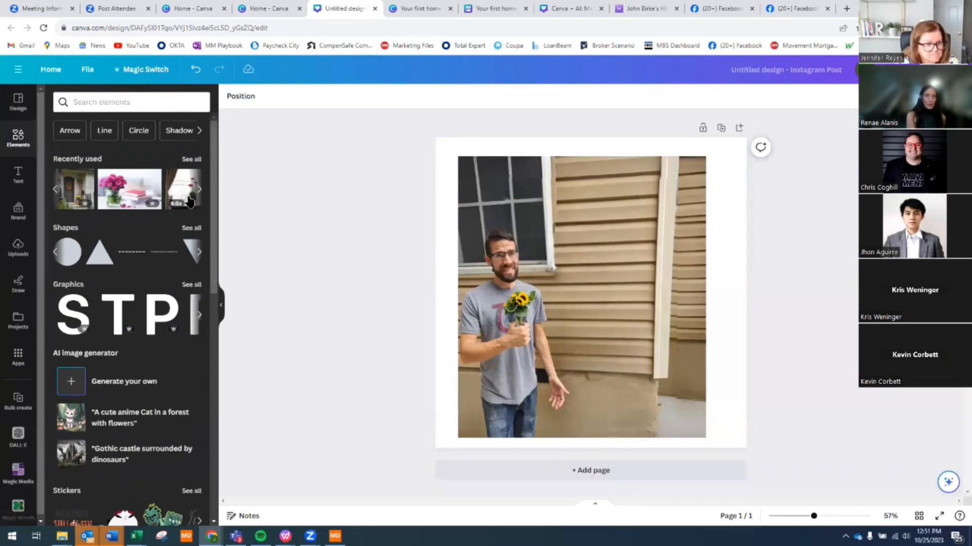
pyautogui.click(100, 254)
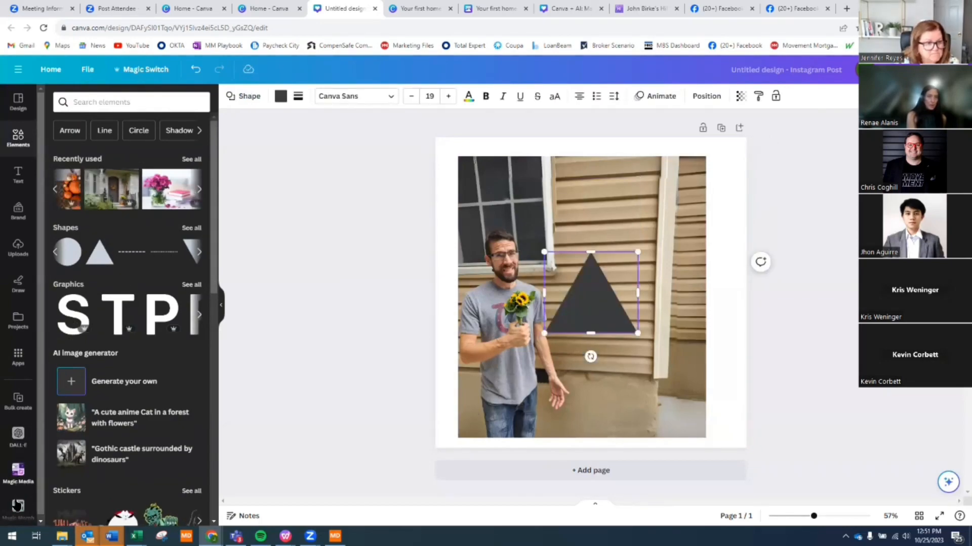
pyautogui.click(18, 506)
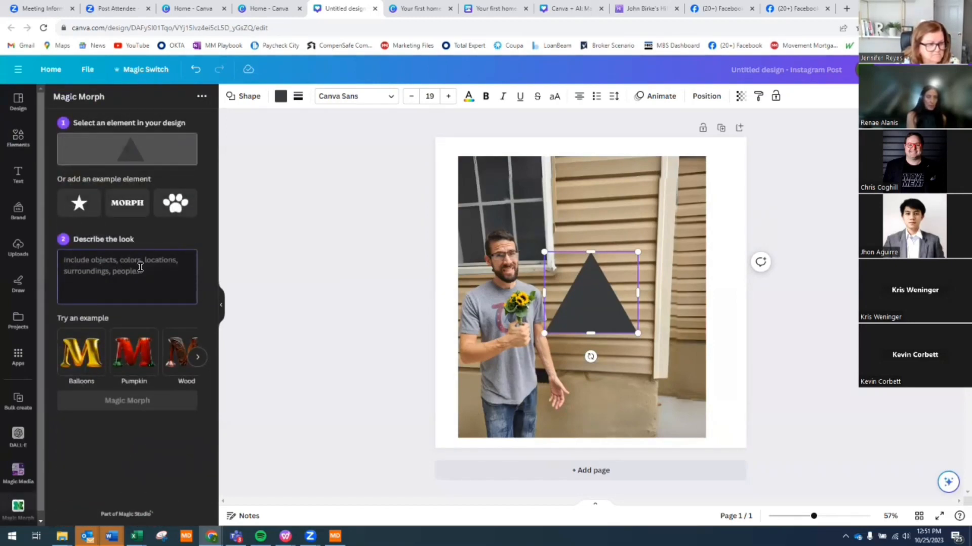
pyautogui.write('wood')
pyautogui.click(159, 407)
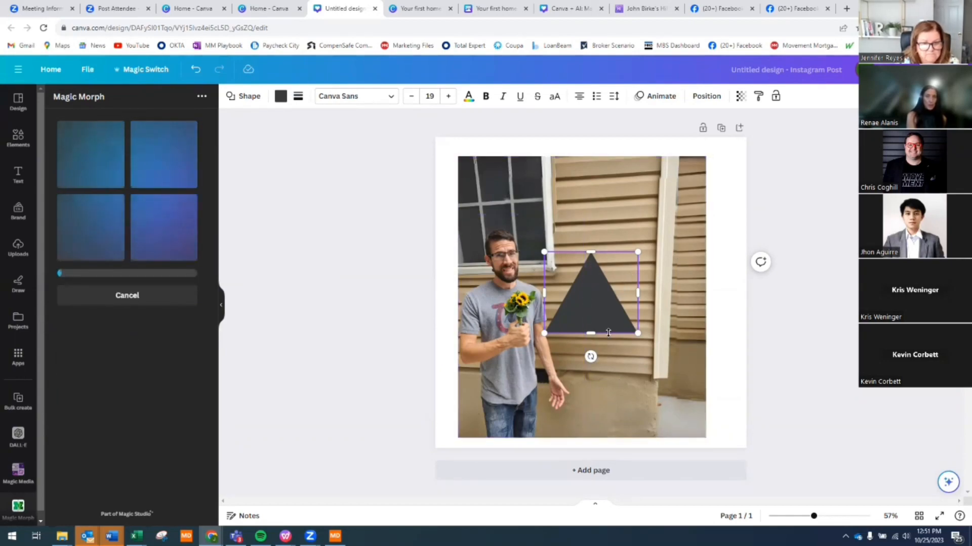
pyautogui.moveTo(623, 279); pyautogui.dragTo(652, 220)
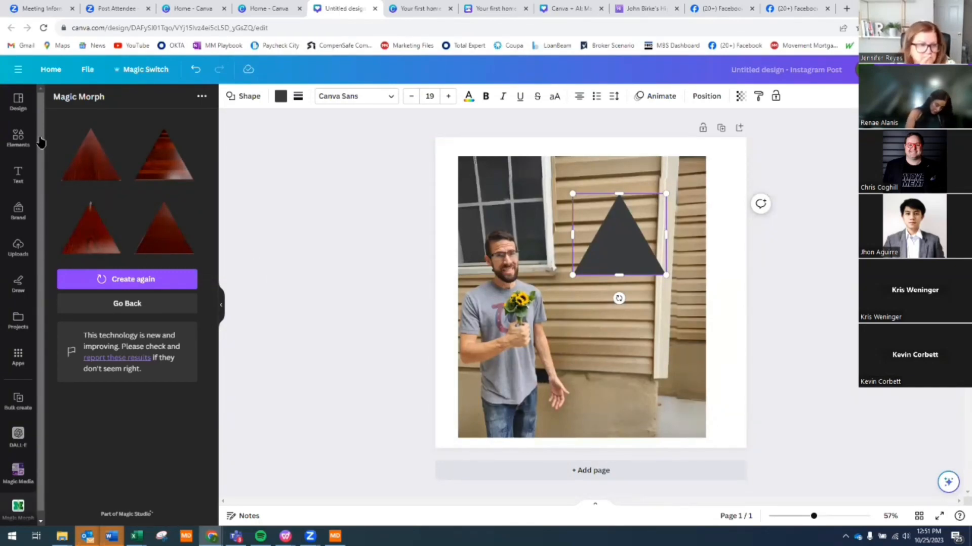
# - Insert a wood-textured triangle result and delete the plain grey triangle
pyautogui.click(88, 154)
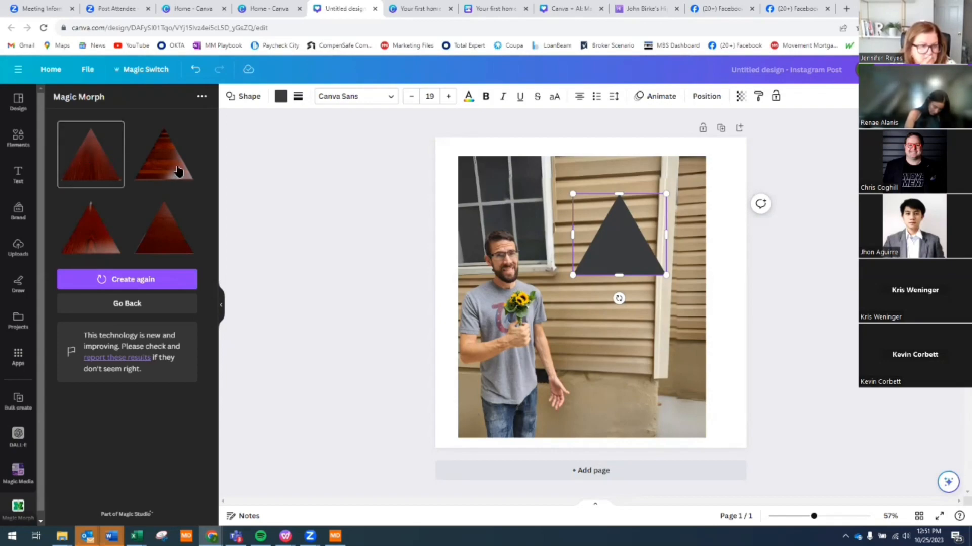
pyautogui.click(177, 172)
pyautogui.click(176, 172)
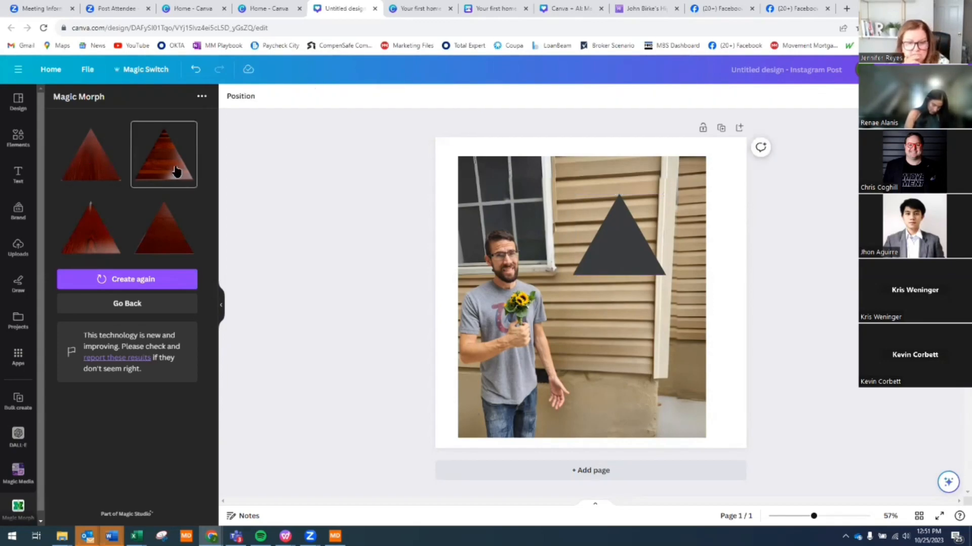
pyautogui.click(631, 229)
pyautogui.press('Delete')
pyautogui.moveTo(597, 324); pyautogui.dragTo(624, 271)
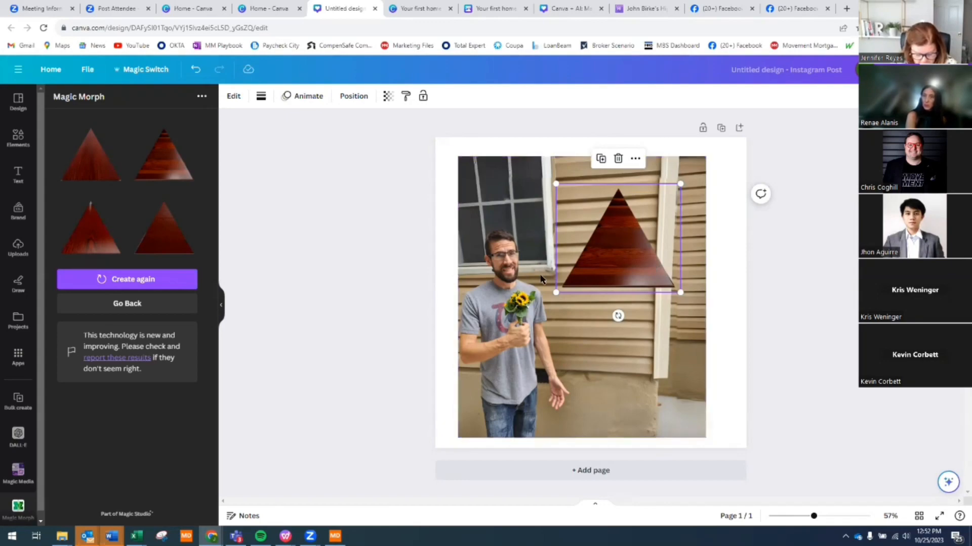
# - Try other wood triangle results, deleting extra copies, and keep the lower-left result
pyautogui.click(103, 243)
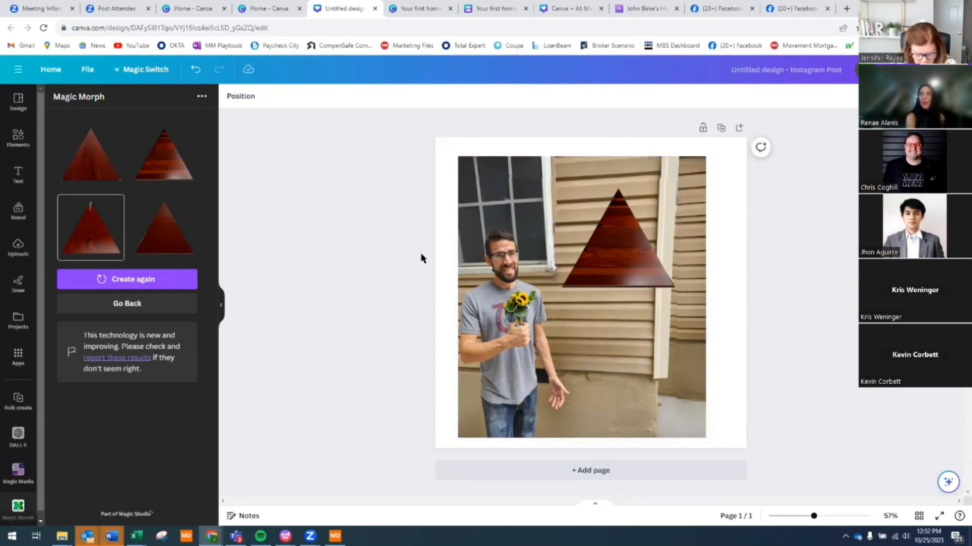
pyautogui.moveTo(576, 317); pyautogui.dragTo(575, 365)
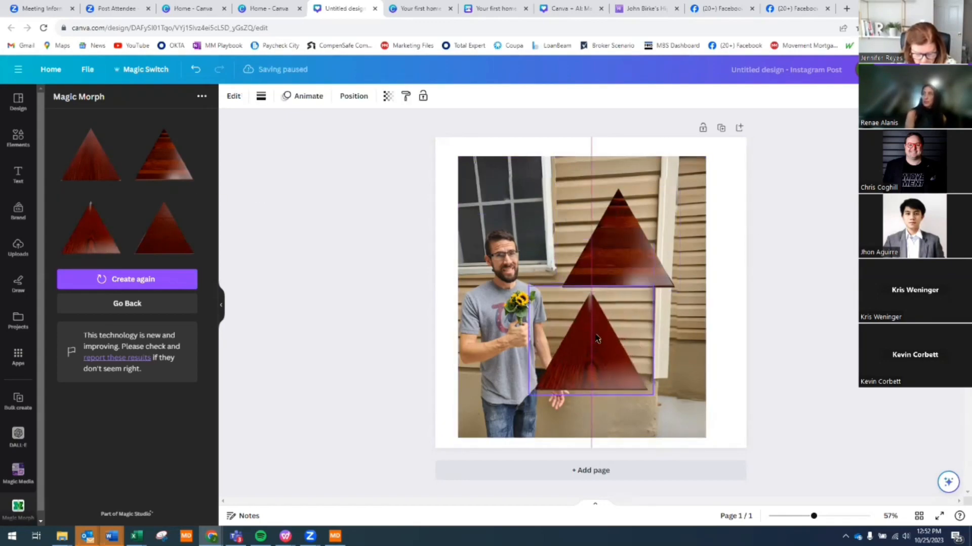
pyautogui.click(627, 243)
pyautogui.press('Delete')
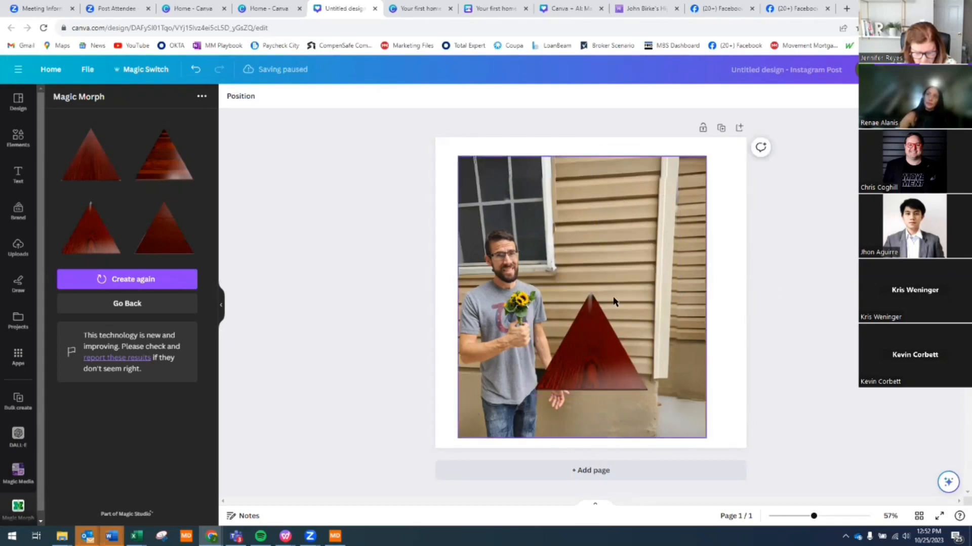
pyautogui.moveTo(613, 303); pyautogui.dragTo(651, 178)
pyautogui.click(114, 177)
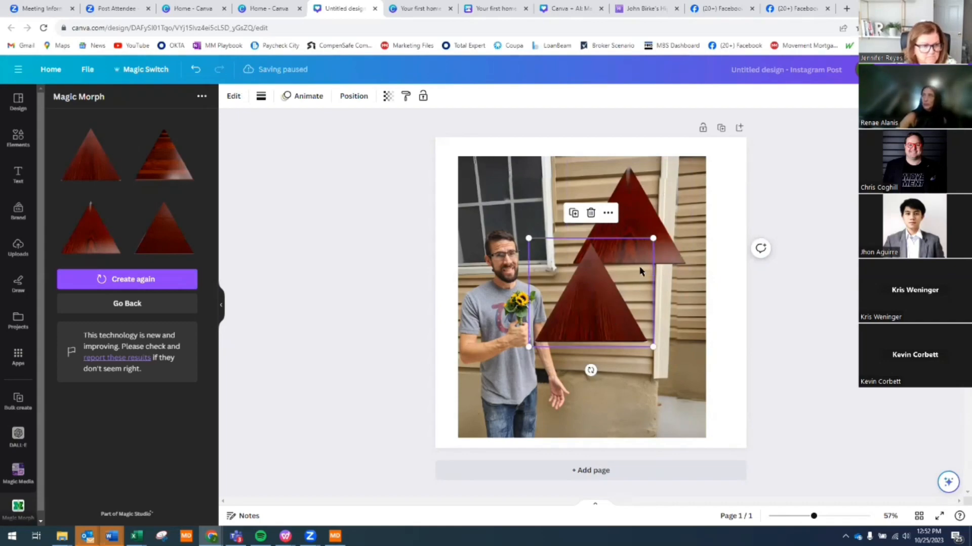
pyautogui.click(627, 219)
pyautogui.press('Delete')
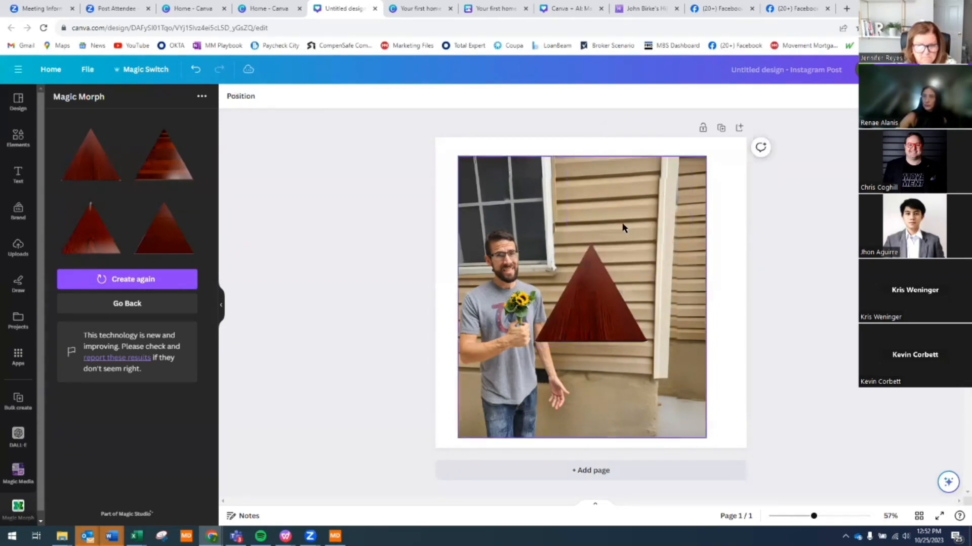
pyautogui.moveTo(547, 335); pyautogui.dragTo(617, 259)
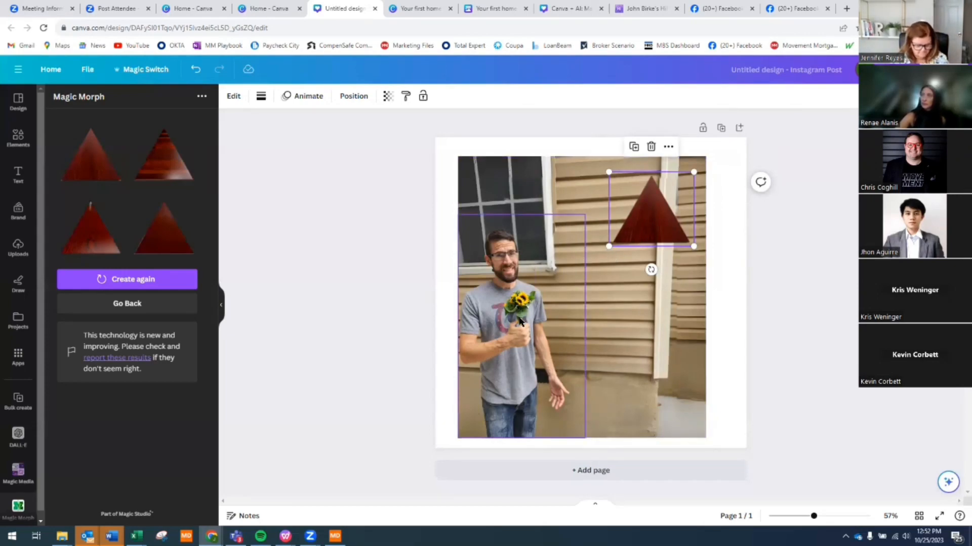
pyautogui.press('Delete')
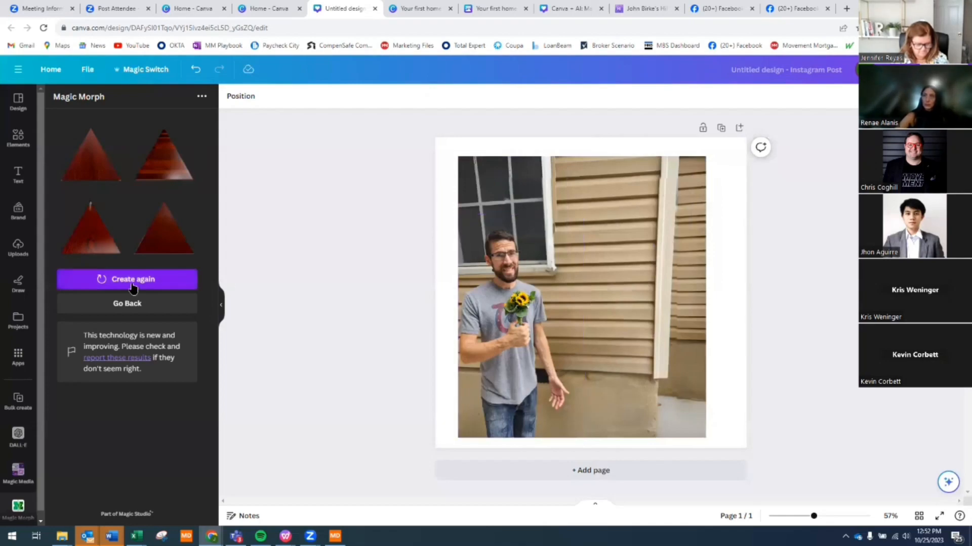
pyautogui.click(107, 222)
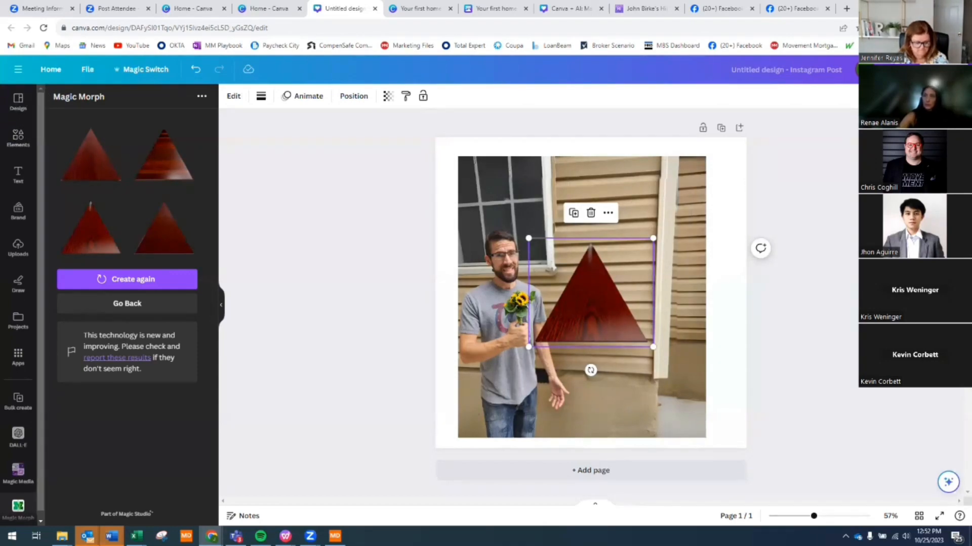
# - From the Canva document tab, go to Home and open the Create a design format list
pyautogui.click(118, 9)
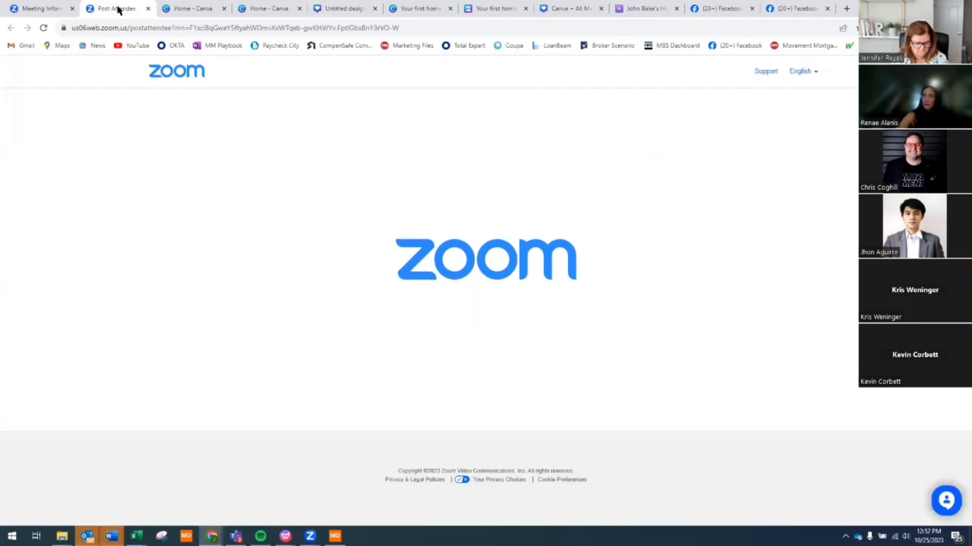
pyautogui.click(484, 9)
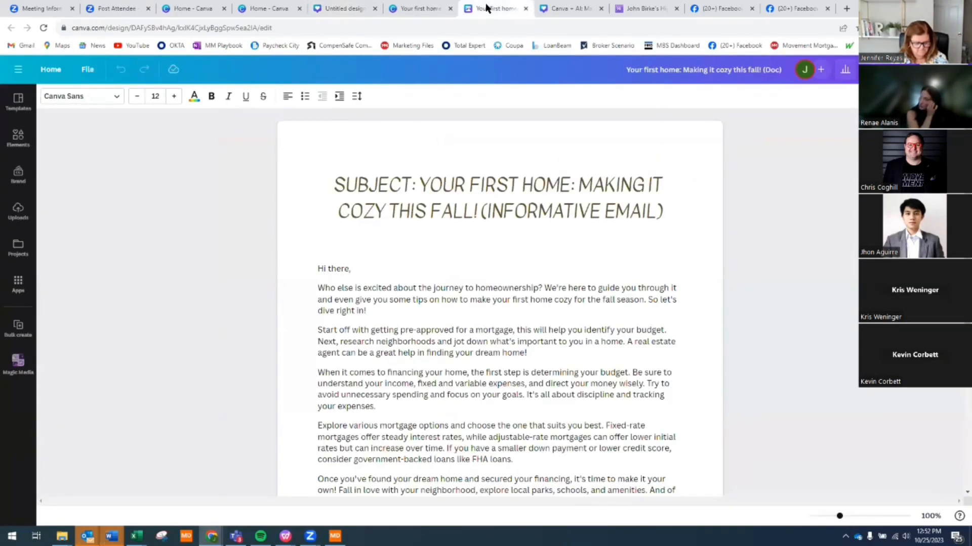
pyautogui.click(50, 70)
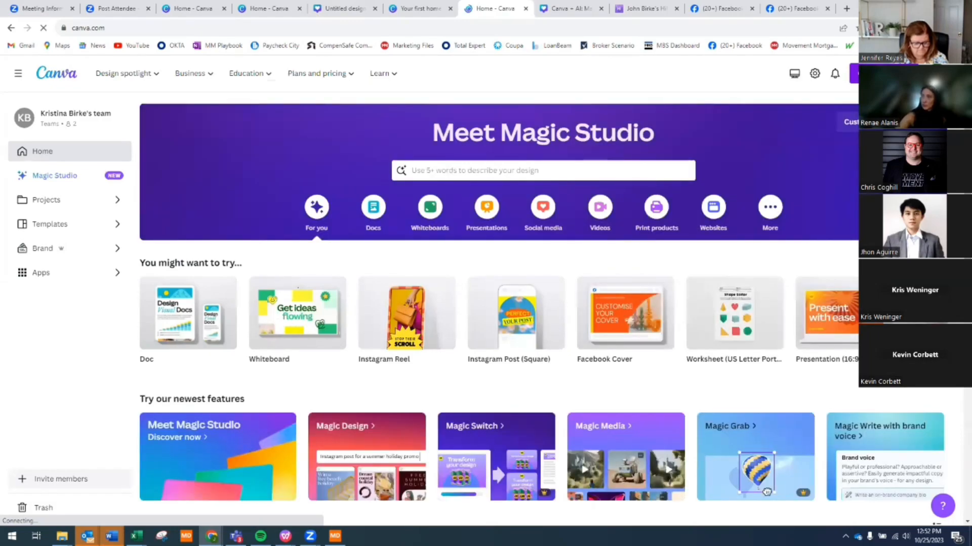
pyautogui.click(879, 74)
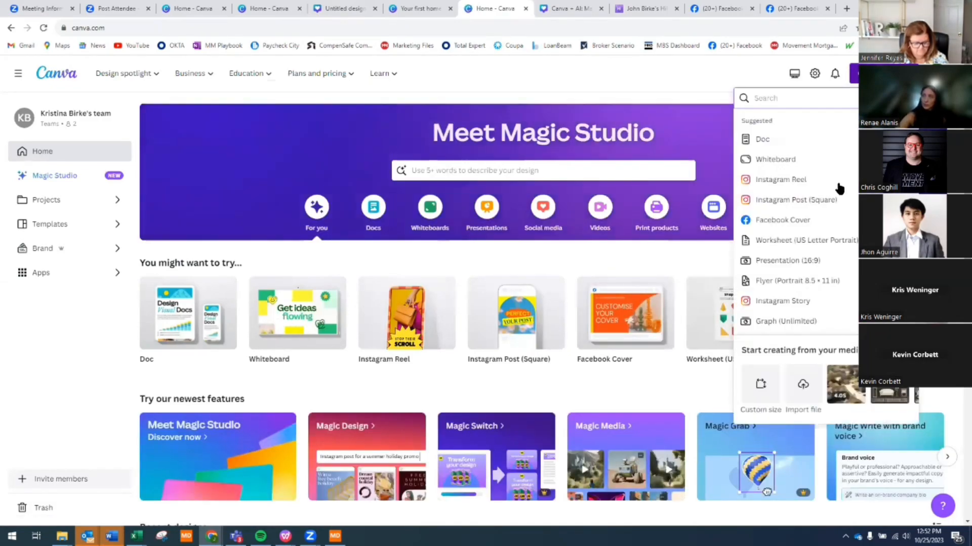
# - Start a blank Mobile Video design and open the Magic Media app via an Apps search
pyautogui.click(806, 174)
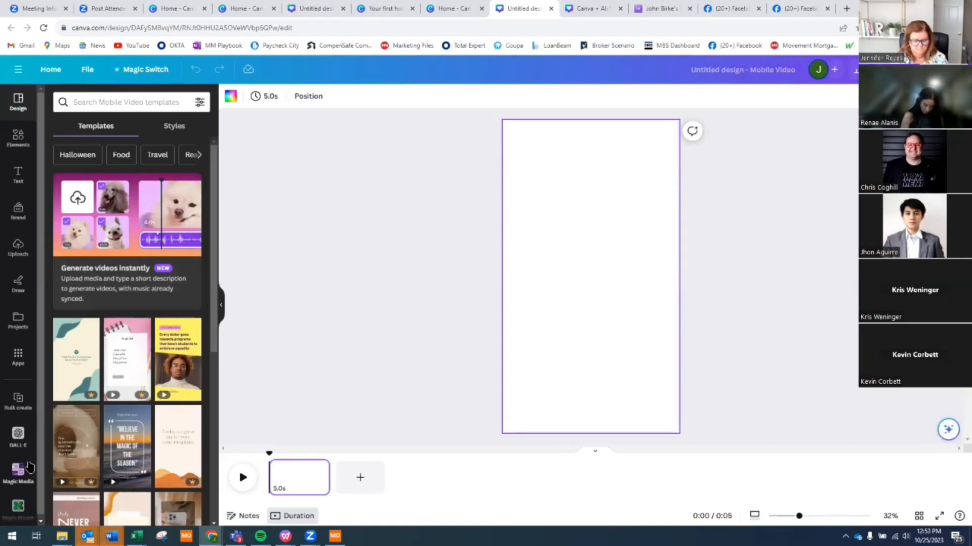
pyautogui.click(21, 354)
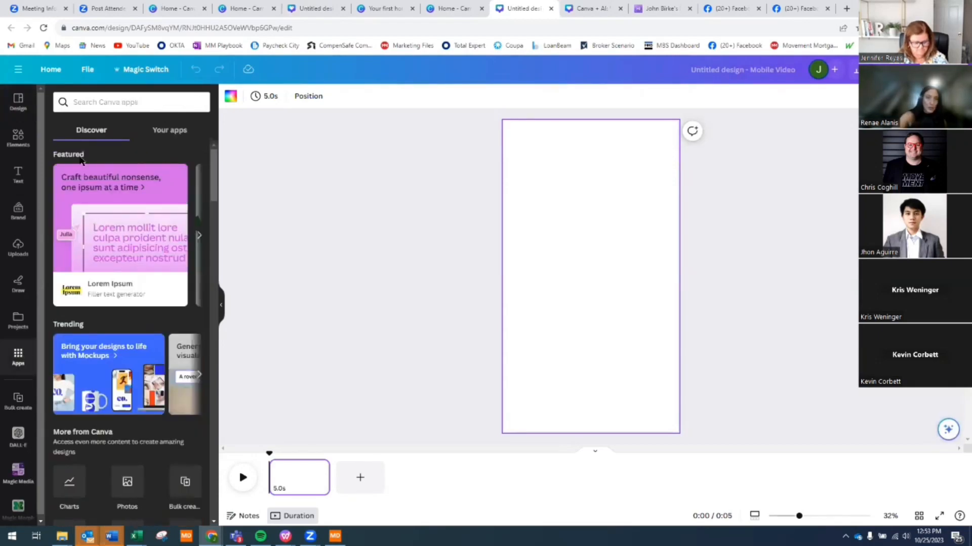
pyautogui.click(102, 104)
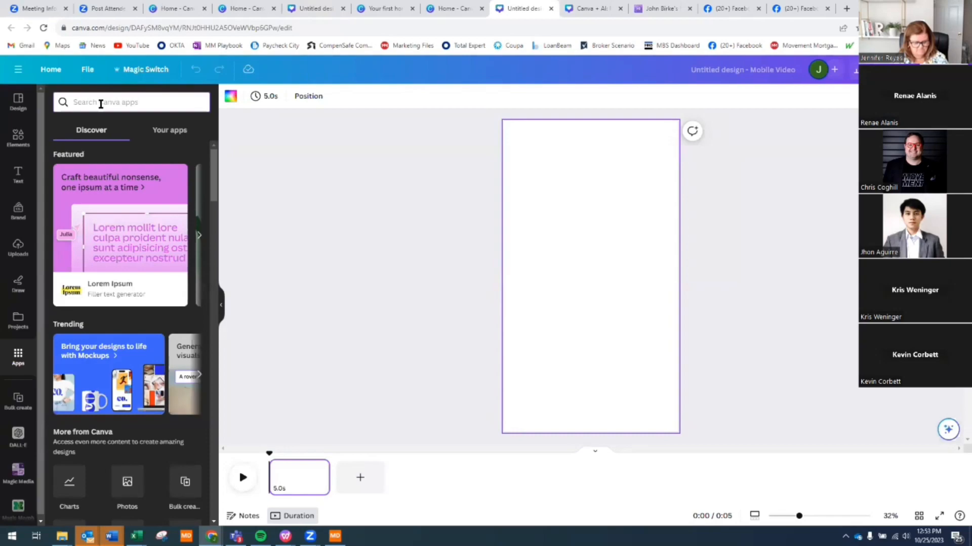
pyautogui.write('magic m')
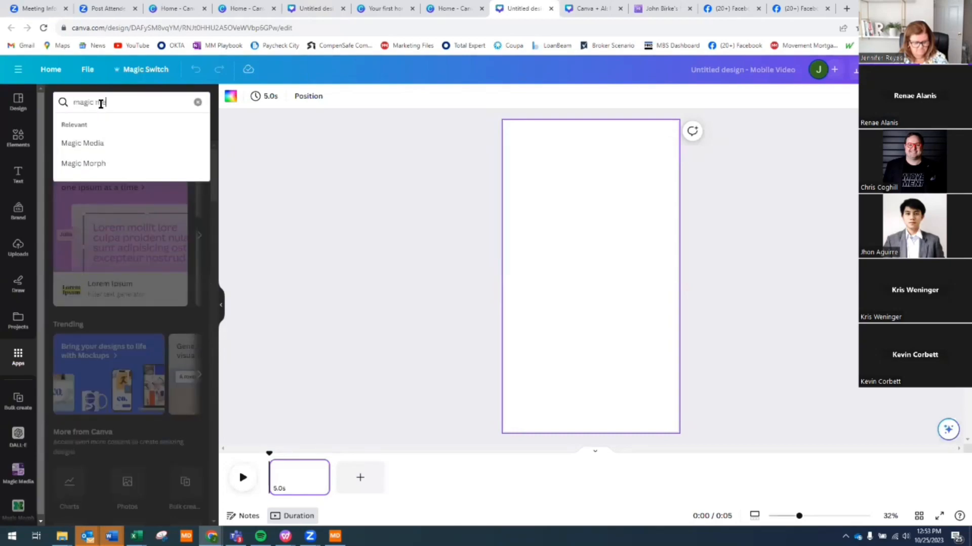
pyautogui.write('edia')
pyautogui.press('Return')
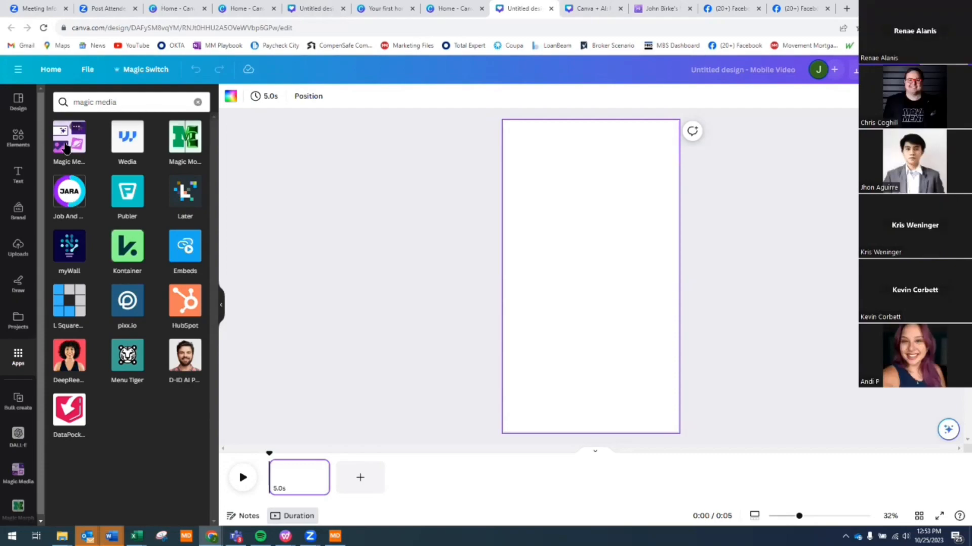
pyautogui.click(65, 147)
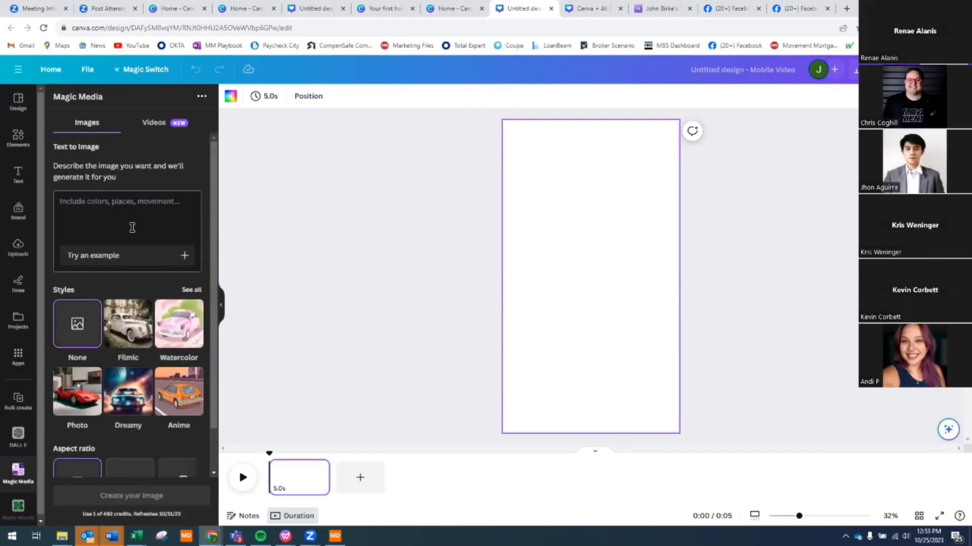
# - Generate images from the prompt 'newly build home on mars with a galactic background' and place the first one
pyautogui.click(128, 197)
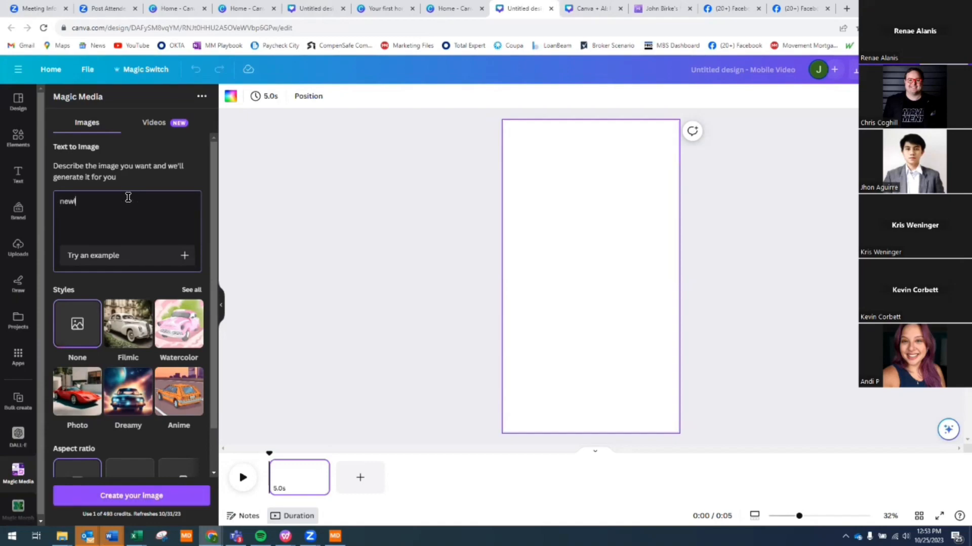
pyautogui.write('ly build home on mars with a galactic ')
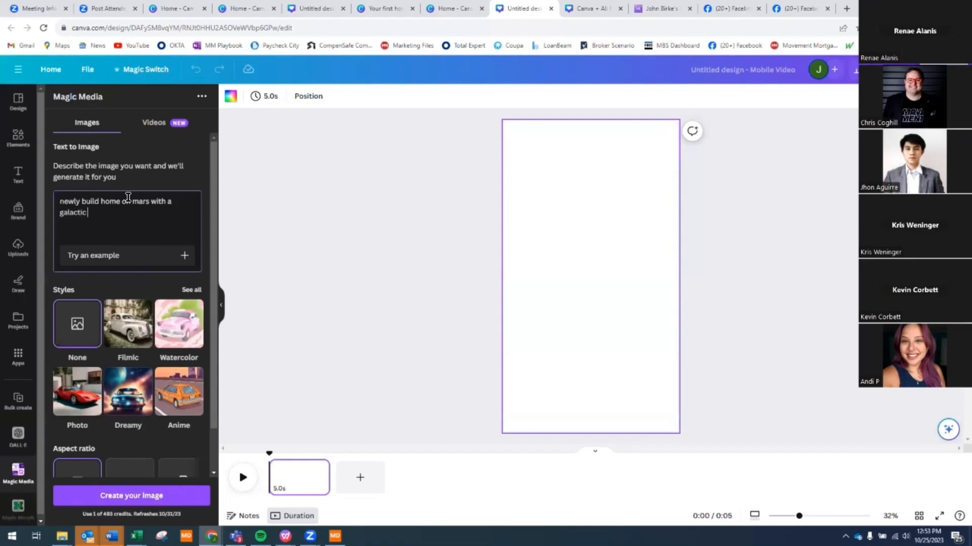
pyautogui.write('background')
pyautogui.press('Return')
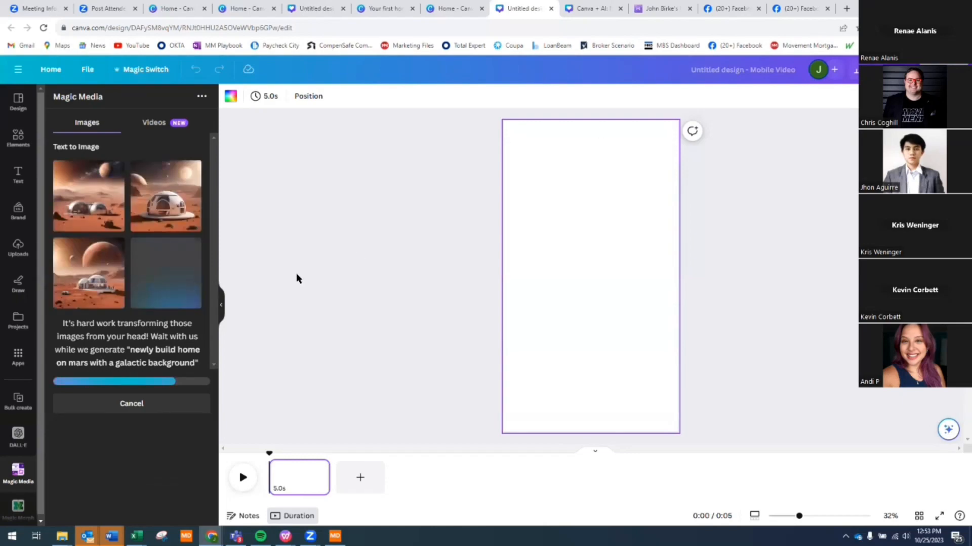
pyautogui.click(84, 200)
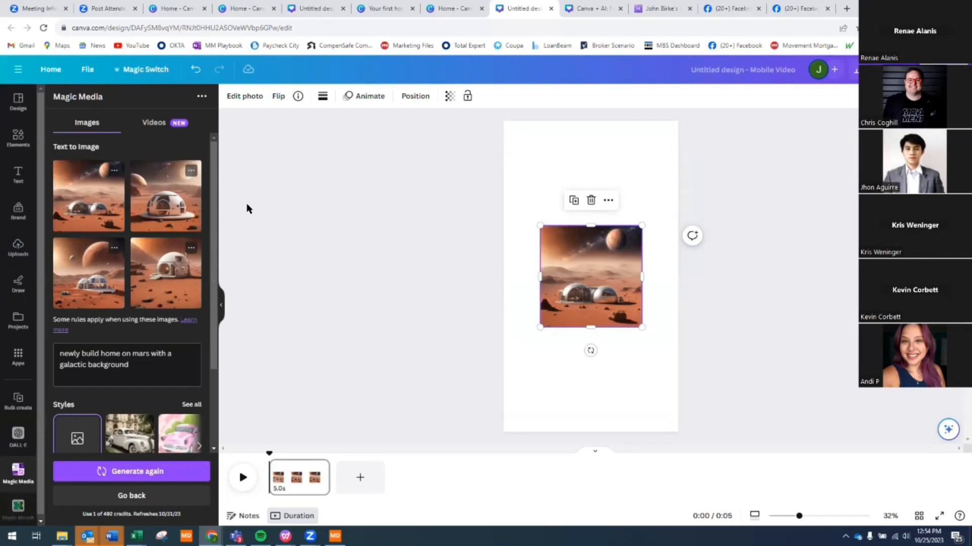
# - Add the other three Mars images, enlarging the close-up dome image and moving it lower
pyautogui.click(160, 203)
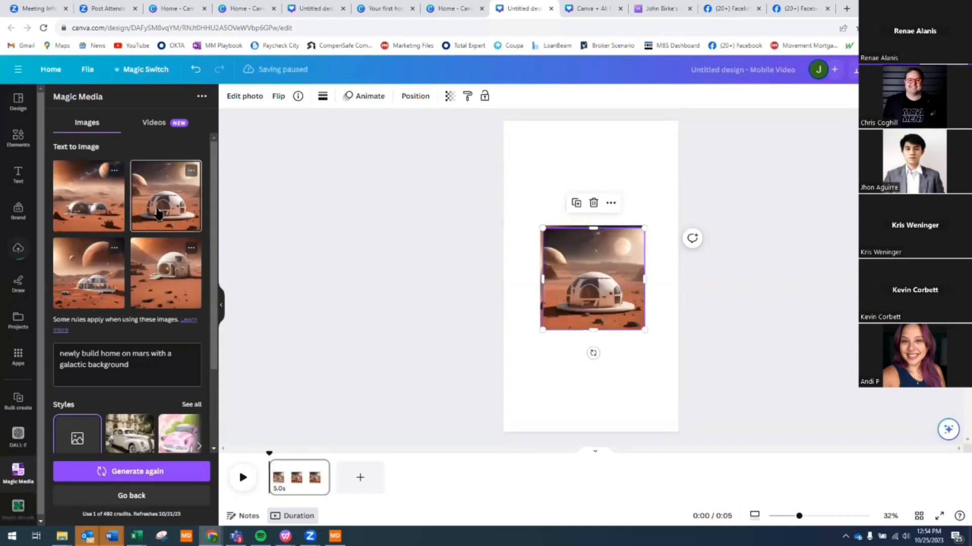
pyautogui.click(112, 268)
pyautogui.click(150, 289)
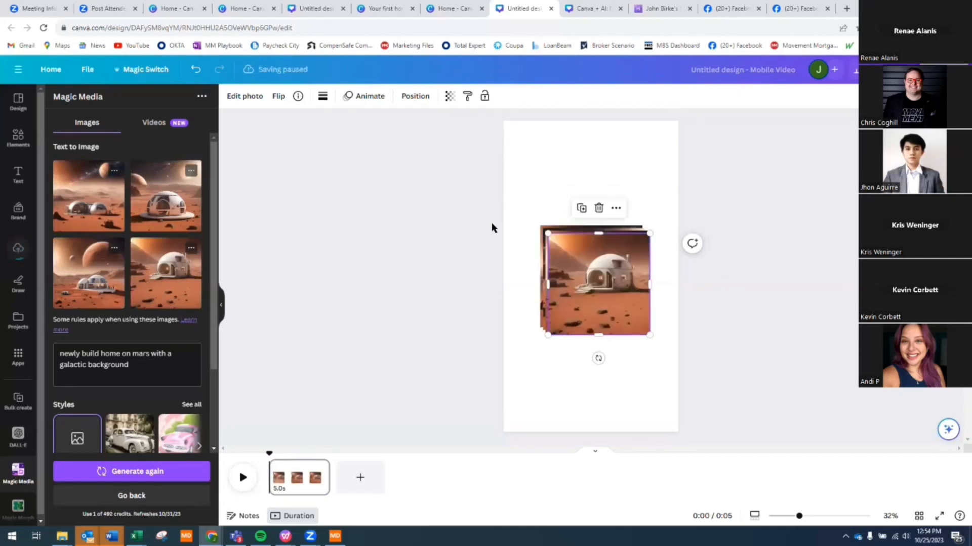
pyautogui.moveTo(547, 336); pyautogui.dragTo(428, 457)
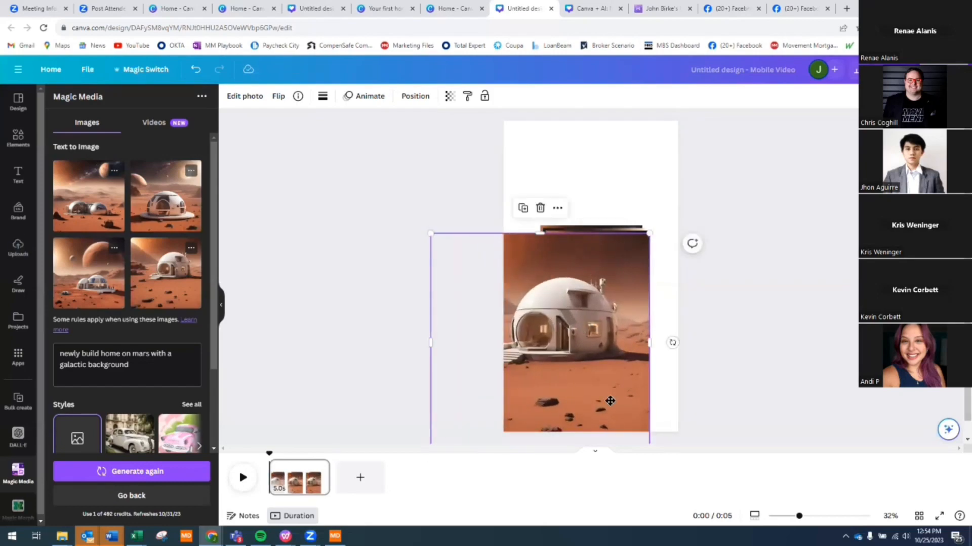
pyautogui.moveTo(607, 398); pyautogui.dragTo(602, 397)
# - Enlarge and reposition the planets, dome and twin-dome images, then begin the prompt with 'interiors of'
pyautogui.click(569, 326)
pyautogui.moveTo(543, 334); pyautogui.dragTo(458, 420)
pyautogui.moveTo(576, 289); pyautogui.dragTo(636, 347)
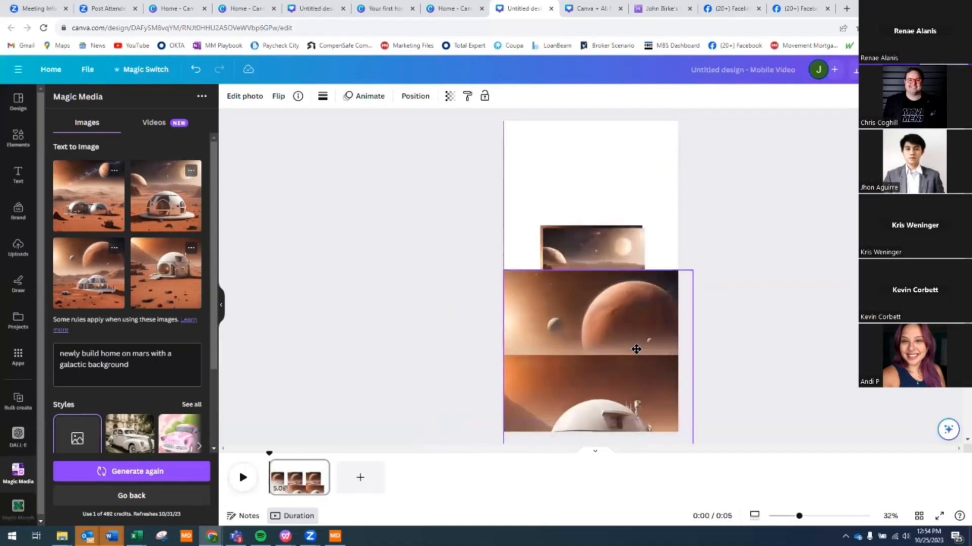
pyautogui.click(606, 225)
pyautogui.moveTo(607, 222); pyautogui.dragTo(608, 114)
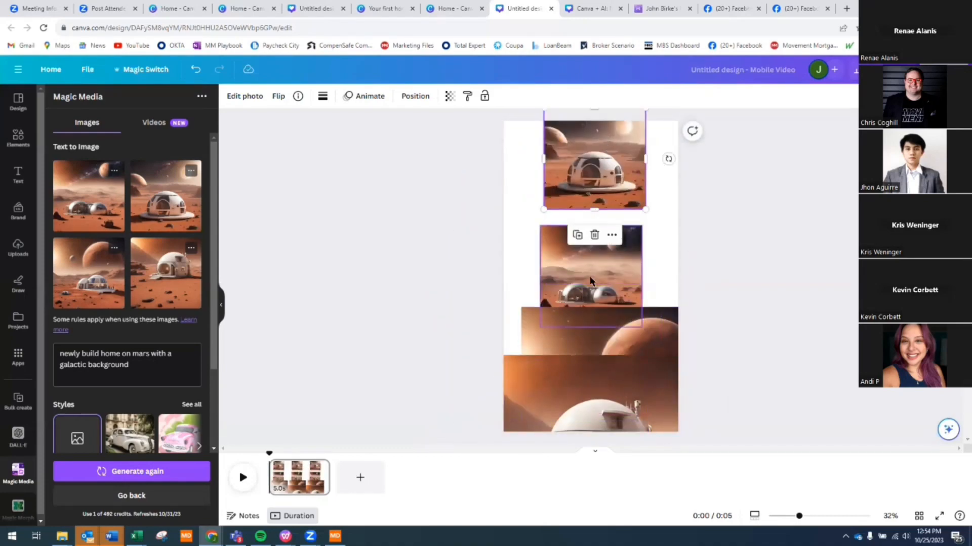
pyautogui.moveTo(593, 276)
pyautogui.mouseDown()
pyautogui.moveTo(593, 260)
pyautogui.moveTo(593, 295)
pyautogui.mouseUp()
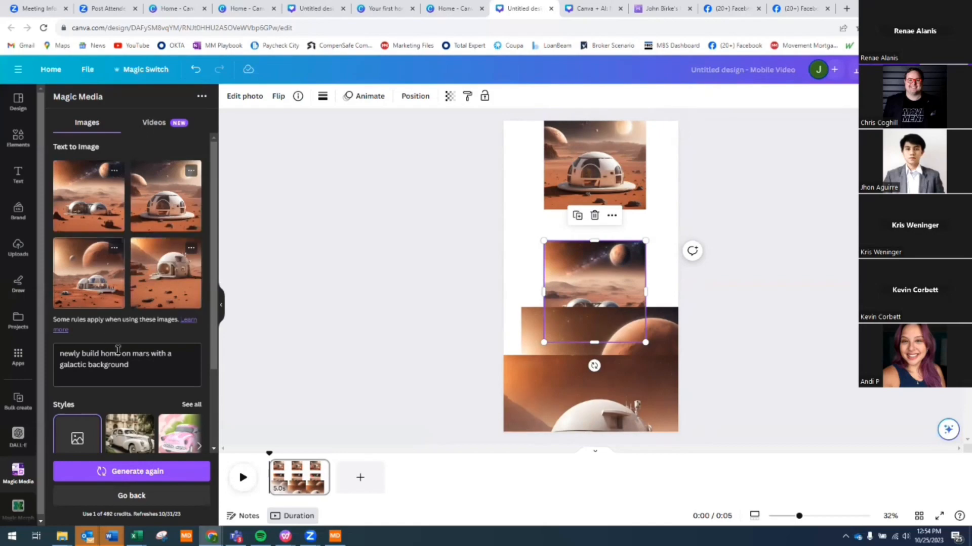
pyautogui.click(133, 365)
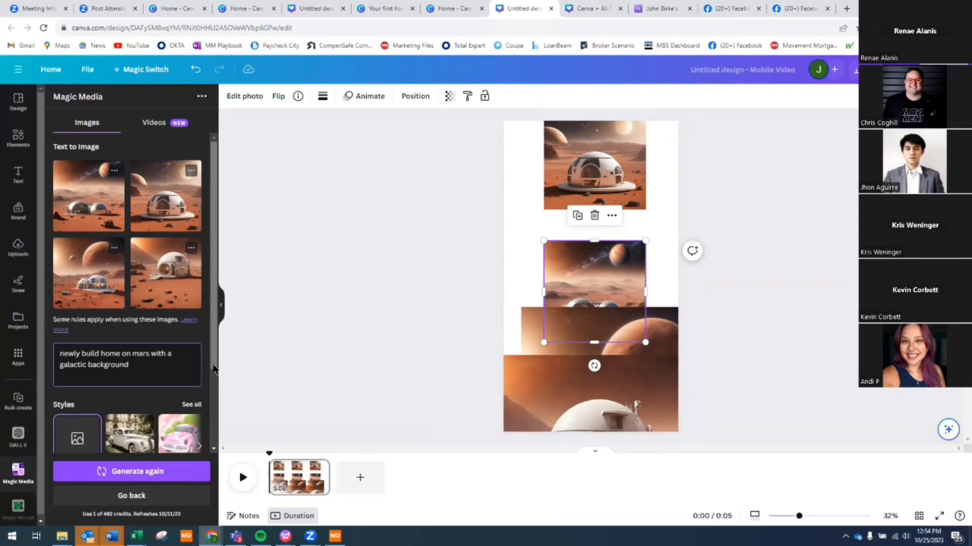
pyautogui.write('interior')
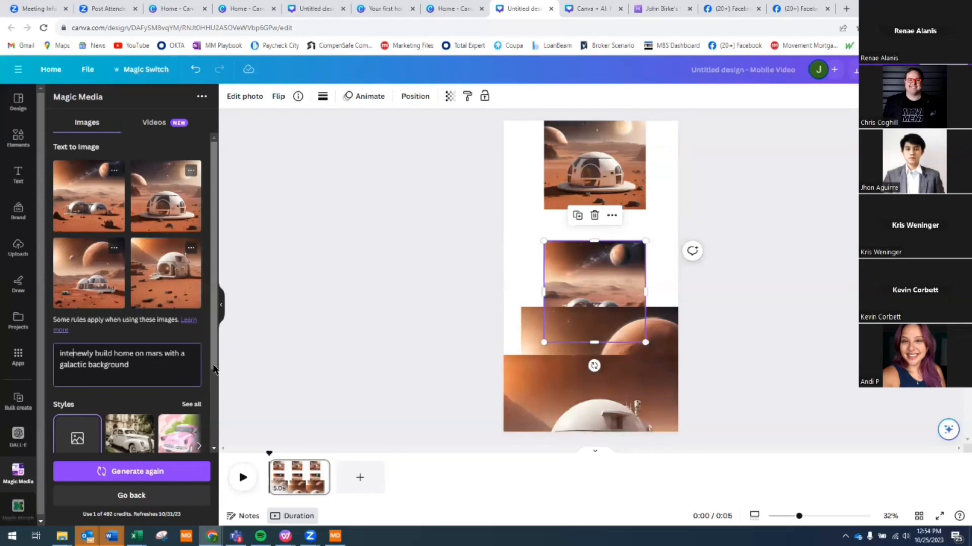
pyautogui.write('s of')
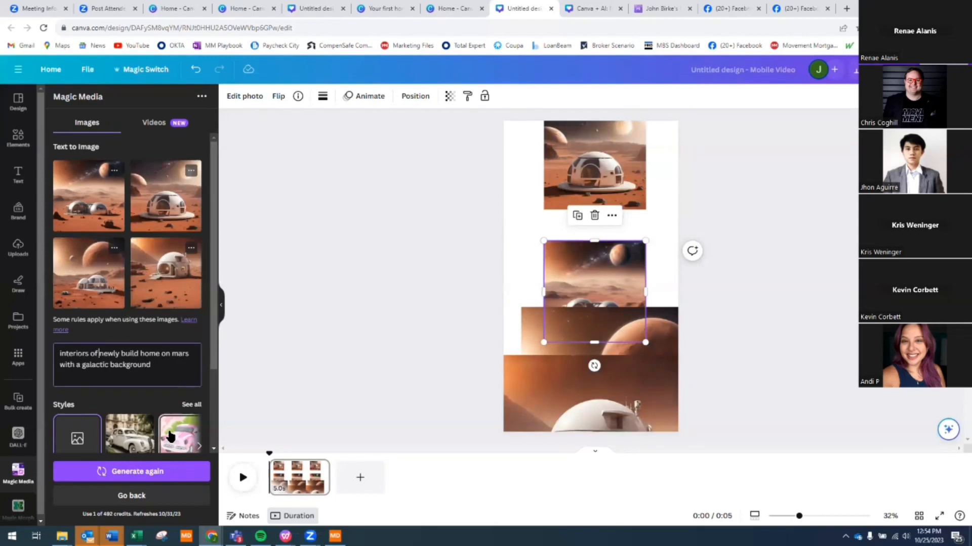
# - Regenerate with the prompt 'interiors of newly build home on mars with a futuristic theme'
pyautogui.moveTo(153, 367); pyautogui.dragTo(82, 367)
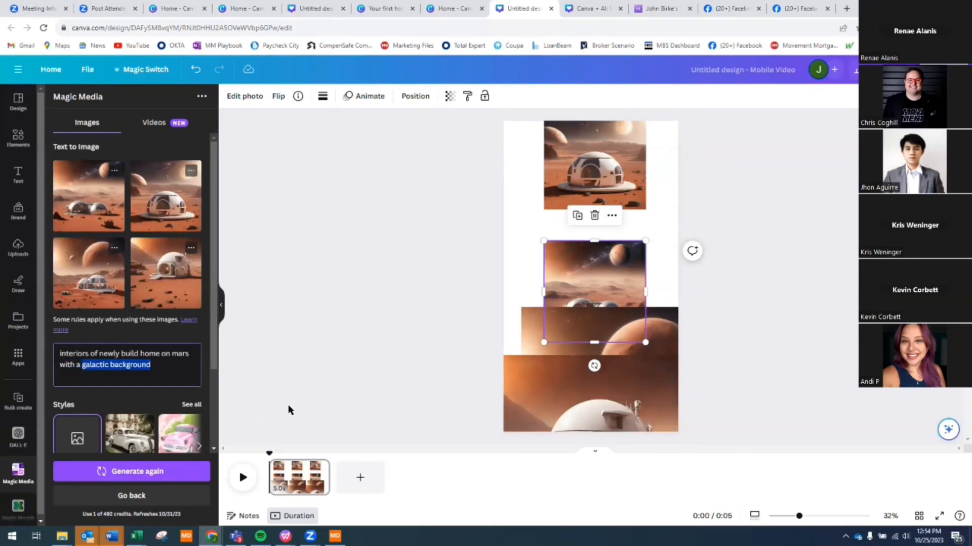
pyautogui.write('futuristic theme')
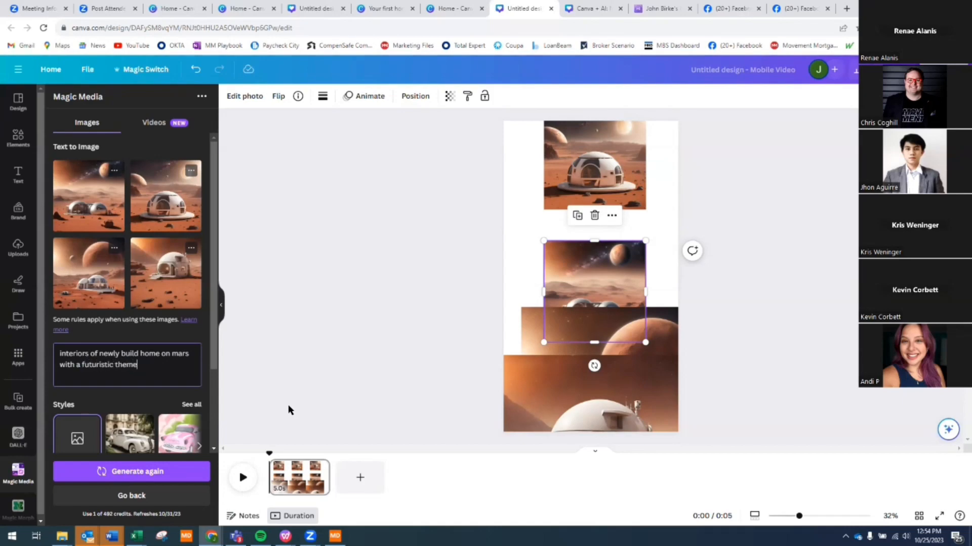
pyautogui.click(173, 475)
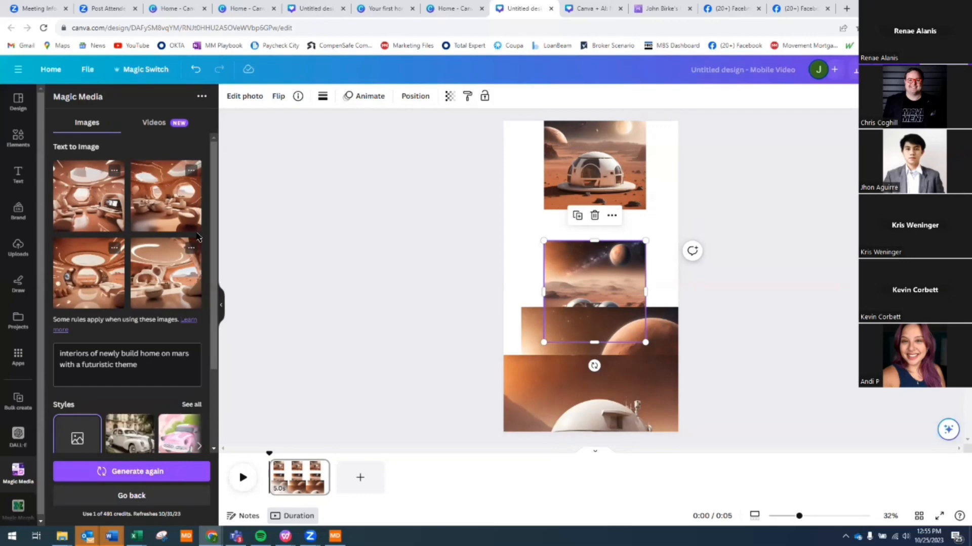
# - Add the first two Mars interior images, enlarging each and moving them toward the page top
pyautogui.click(85, 197)
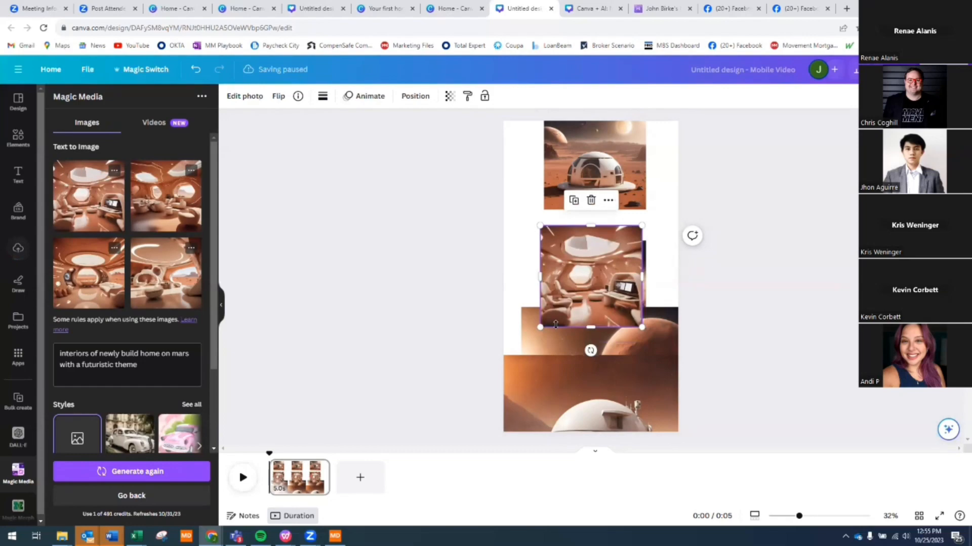
pyautogui.moveTo(540, 328); pyautogui.dragTo(501, 414)
pyautogui.moveTo(554, 308); pyautogui.dragTo(583, 213)
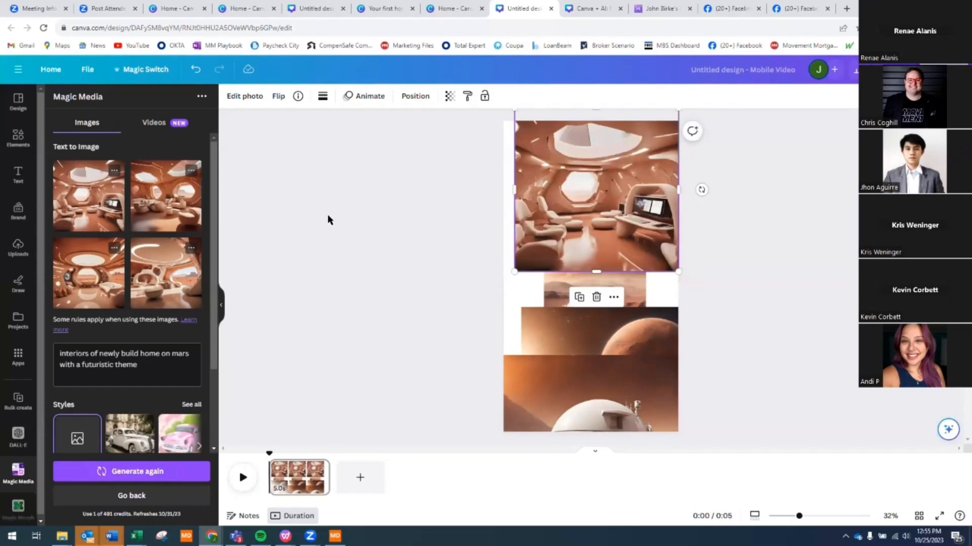
pyautogui.click(183, 212)
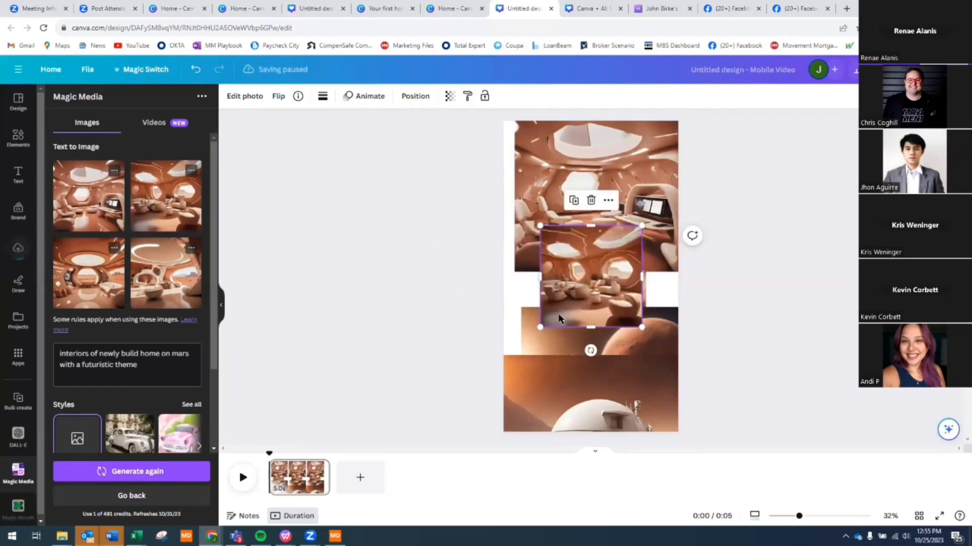
pyautogui.moveTo(541, 327); pyautogui.dragTo(460, 407)
pyautogui.moveTo(588, 356); pyautogui.dragTo(618, 272)
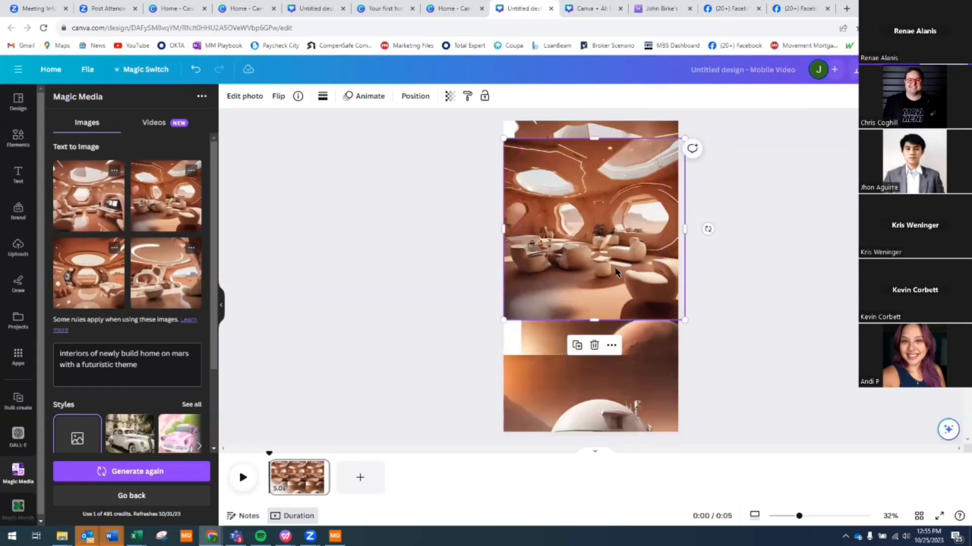
# - Add and arrange the third and fourth interior images over page 1, then add a blank second page
pyautogui.click(92, 286)
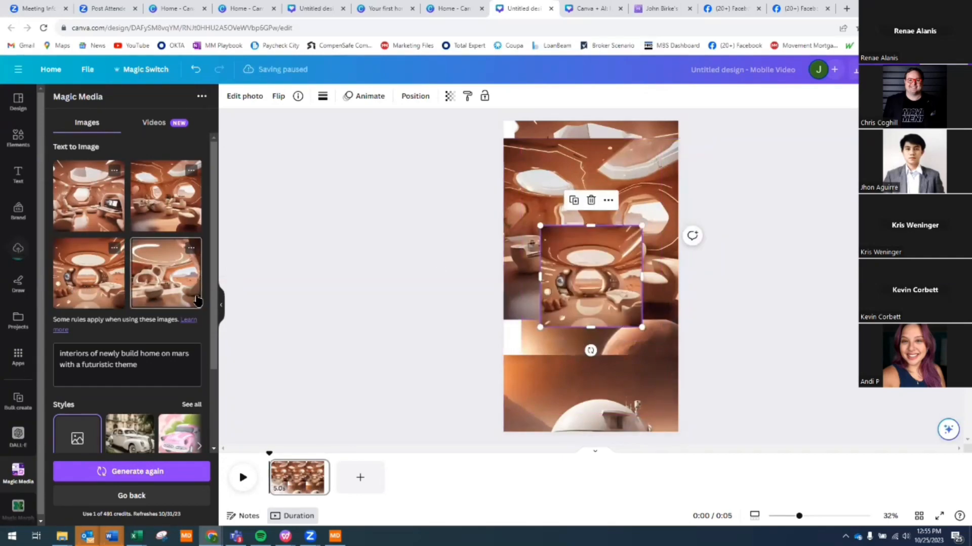
pyautogui.click(164, 283)
pyautogui.moveTo(600, 327); pyautogui.dragTo(509, 368)
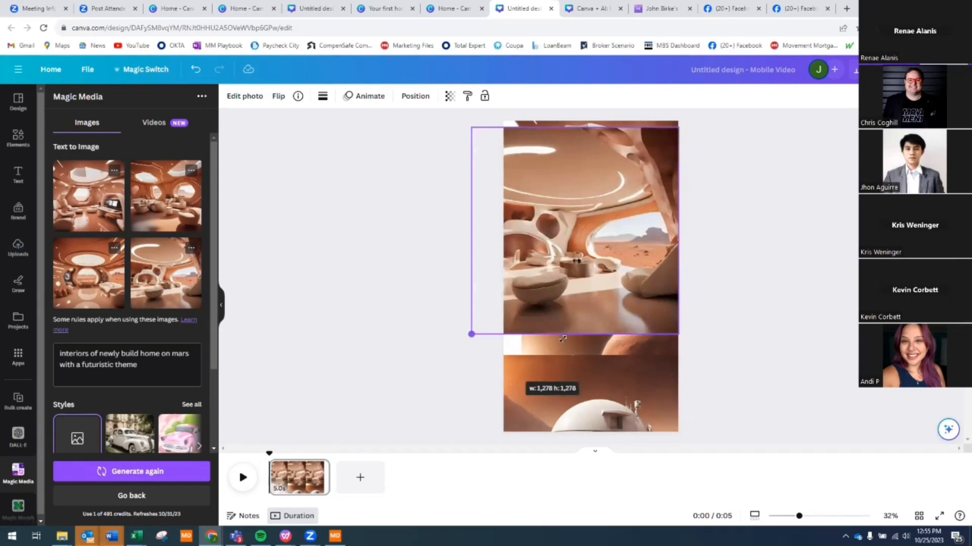
pyautogui.moveTo(582, 305); pyautogui.dragTo(581, 294)
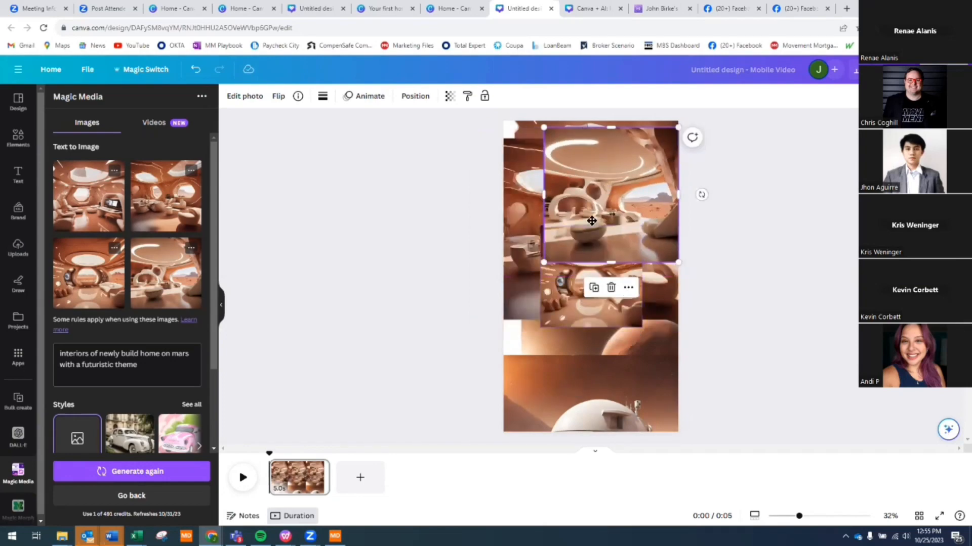
pyautogui.moveTo(582, 231); pyautogui.dragTo(564, 326)
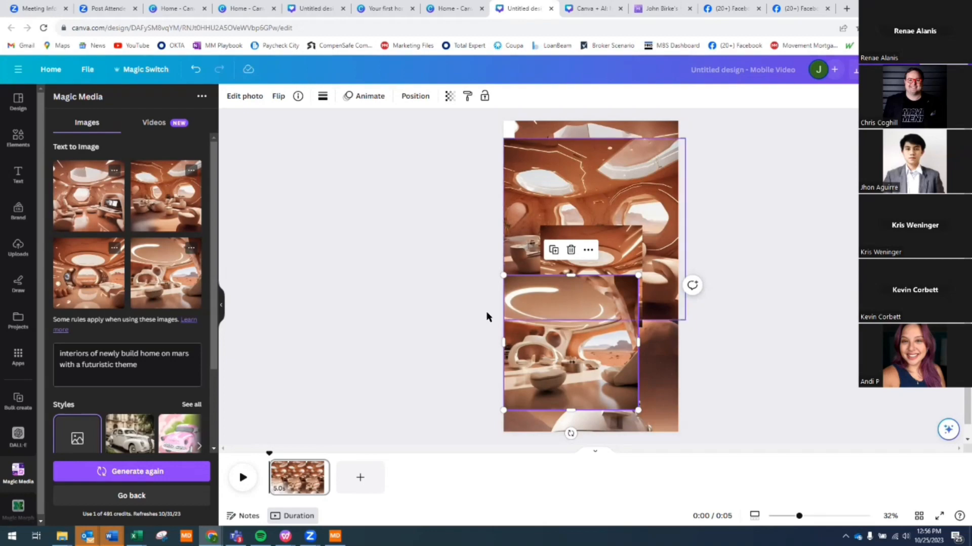
pyautogui.moveTo(607, 240); pyautogui.dragTo(579, 138)
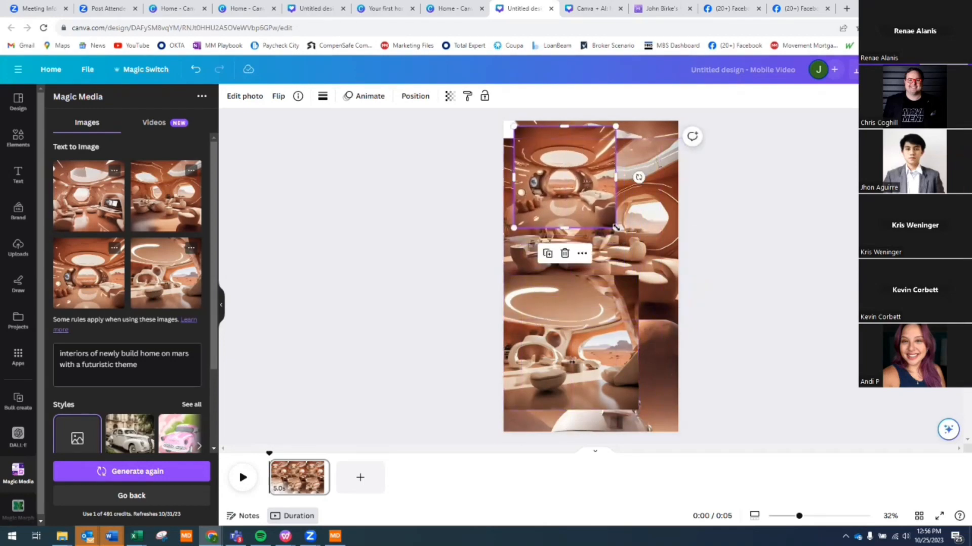
pyautogui.moveTo(641, 262); pyautogui.dragTo(691, 343)
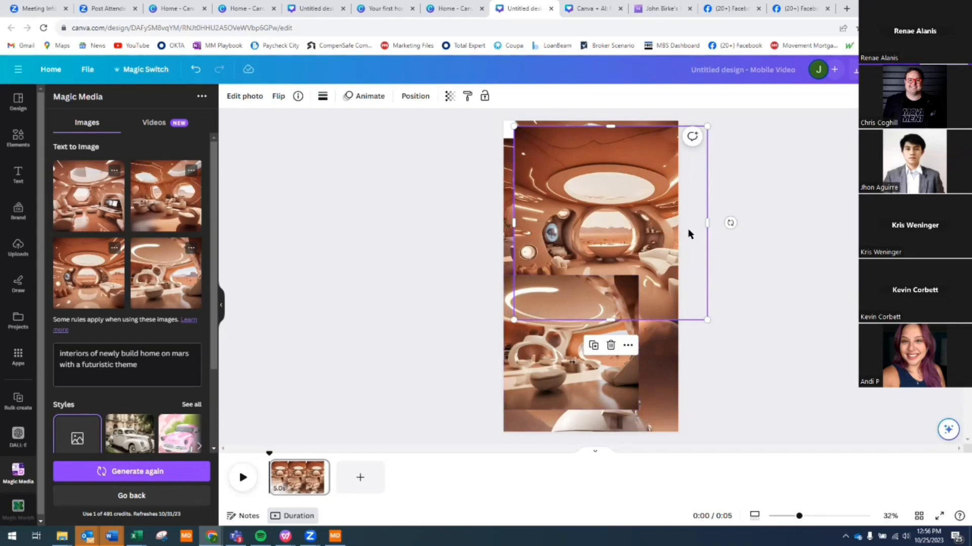
pyautogui.click(359, 478)
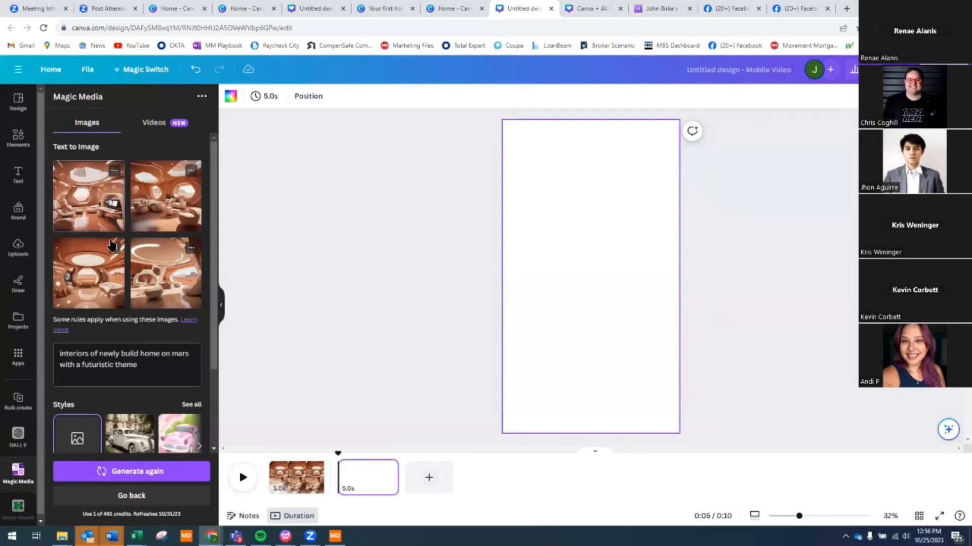
# - Generate a Text to Video clip from 'video flyover of newly built dome shaped homes on mars'
pyautogui.click(147, 127)
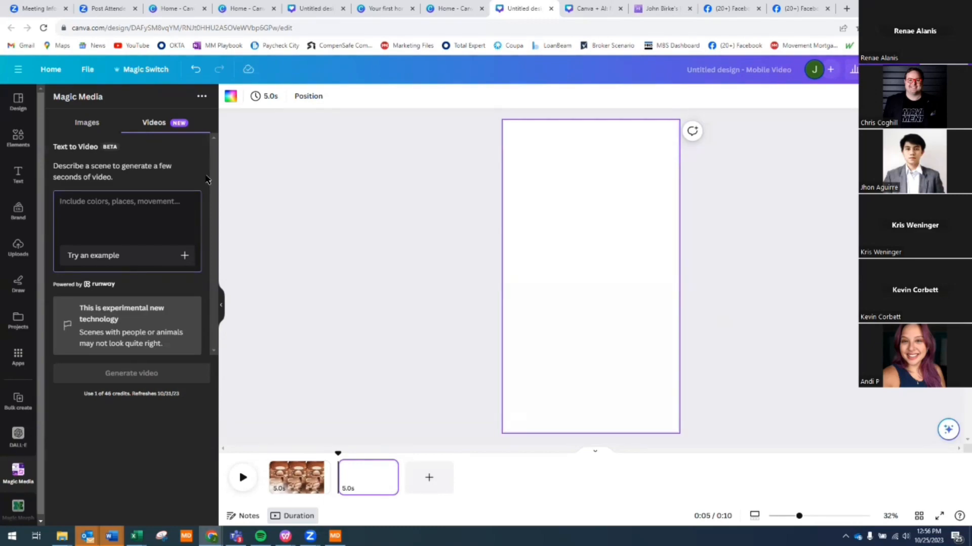
pyautogui.write('vid')
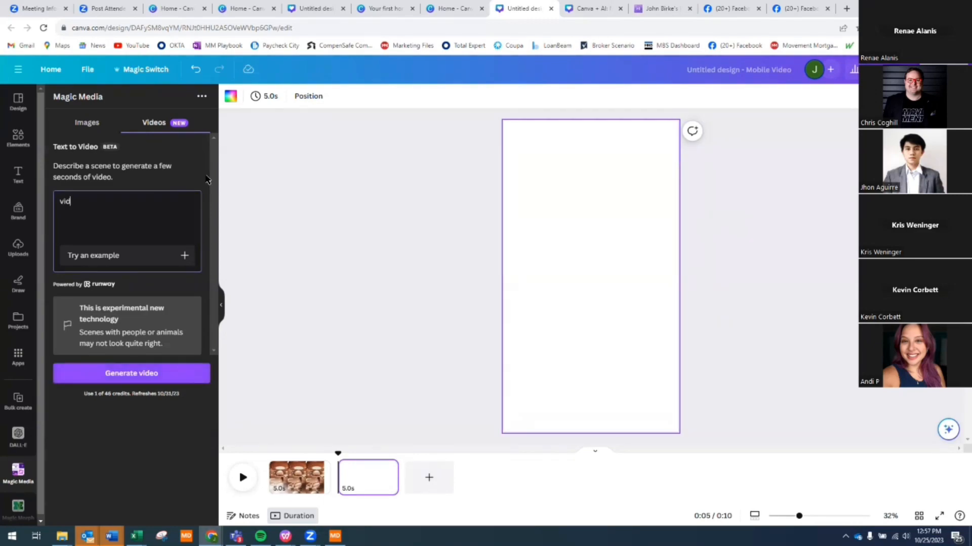
pyautogui.write('eo flyover of dome shaped ho')
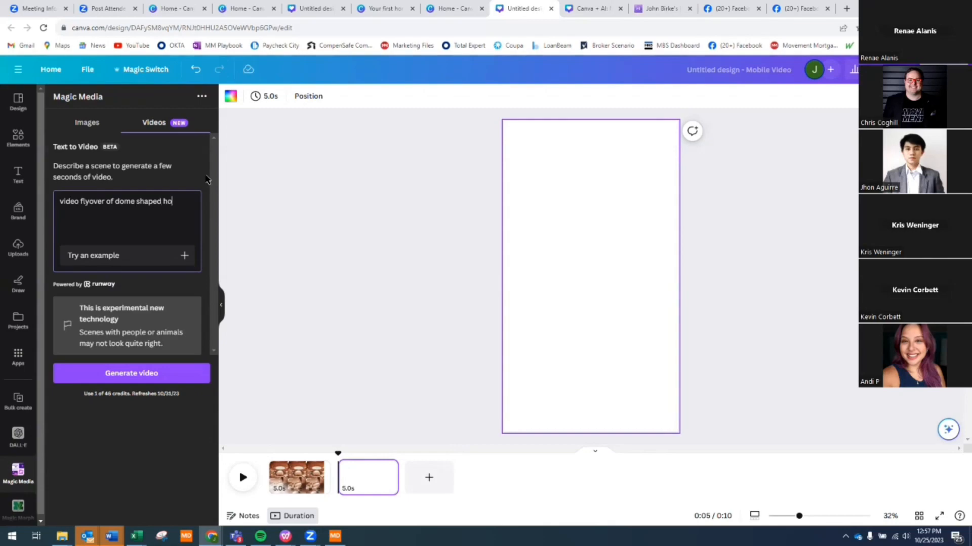
pyautogui.press('BackSpace')
pyautogui.press('BackSpace')
pyautogui.click(115, 195)
pyautogui.write('newly built')
pyautogui.click(146, 209)
pyautogui.write('homes on mars')
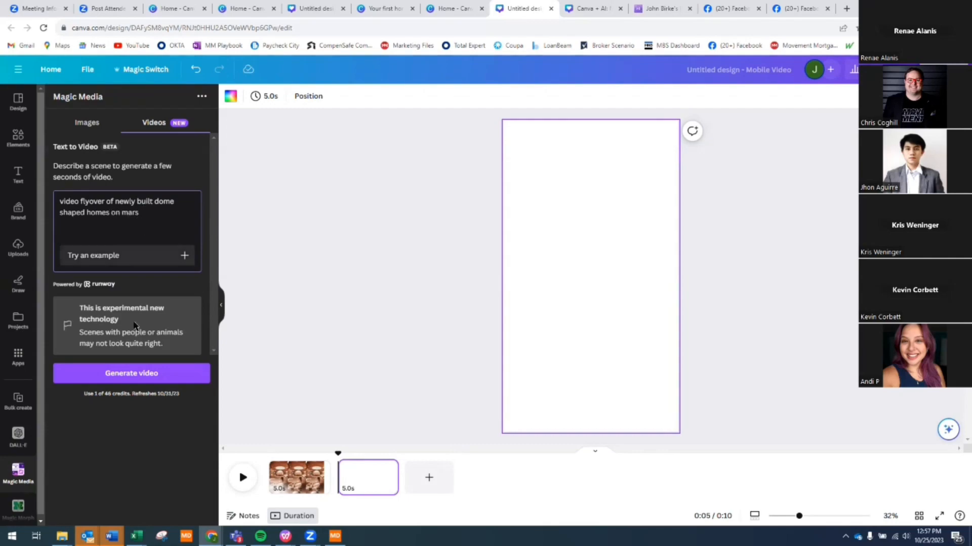
pyautogui.click(131, 374)
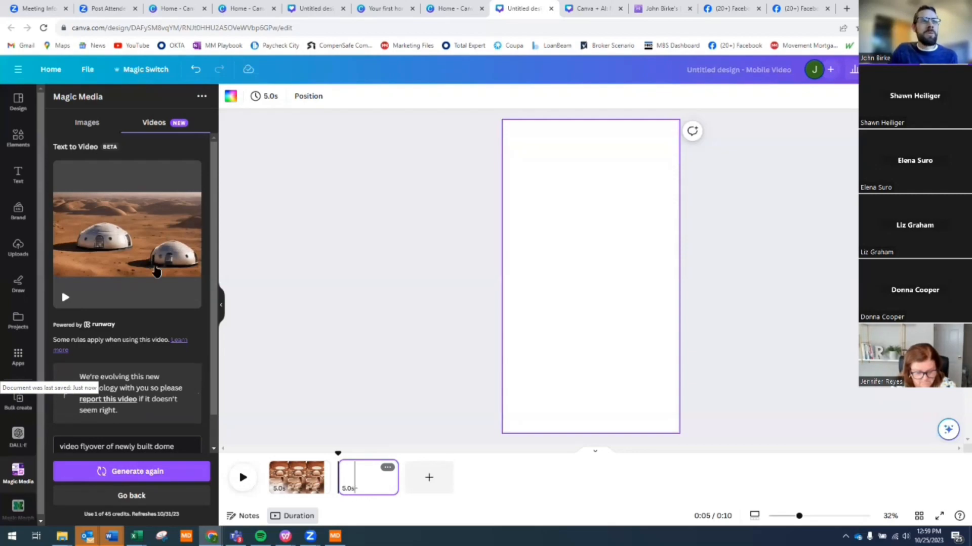
# - Play, replay and pause the generated clip of white domes on a Martian desert
pyautogui.click(153, 267)
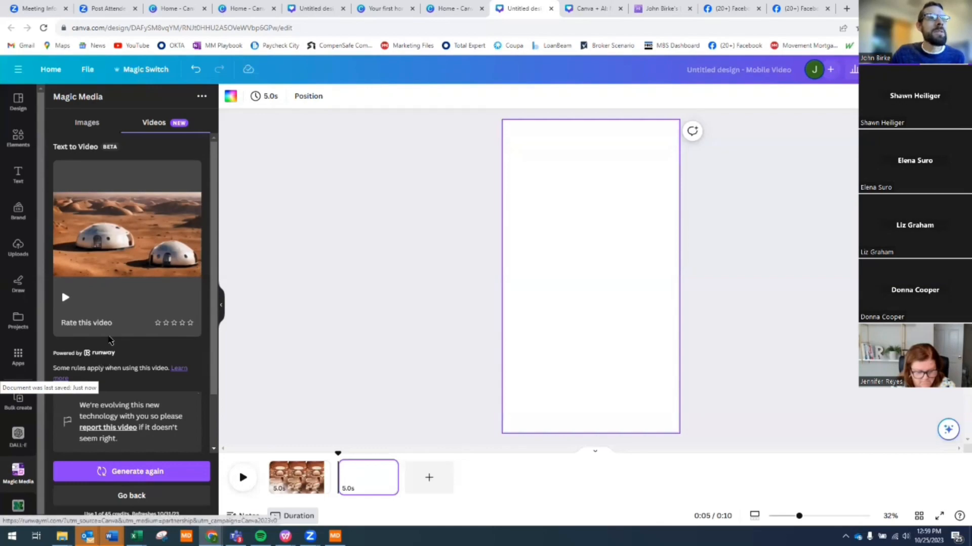
pyautogui.click(66, 298)
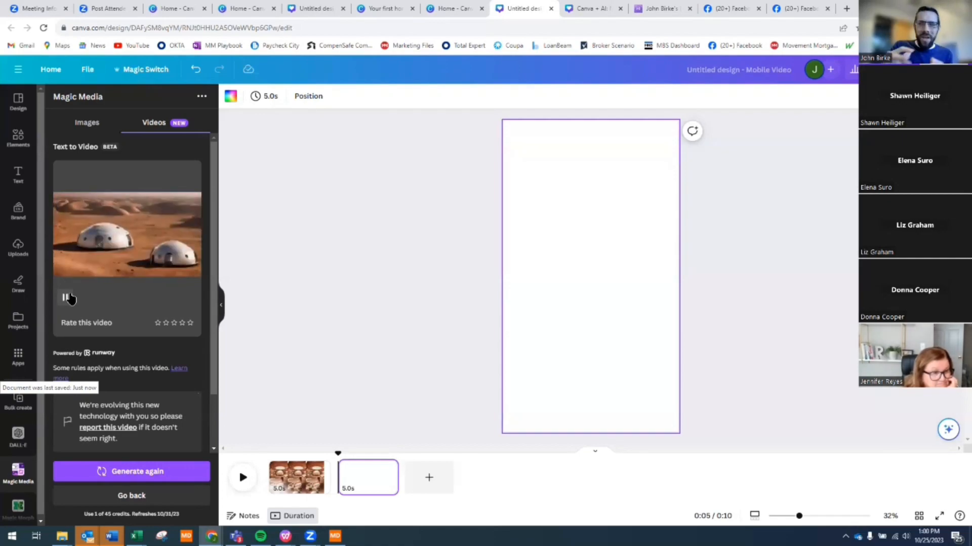
pyautogui.click(67, 298)
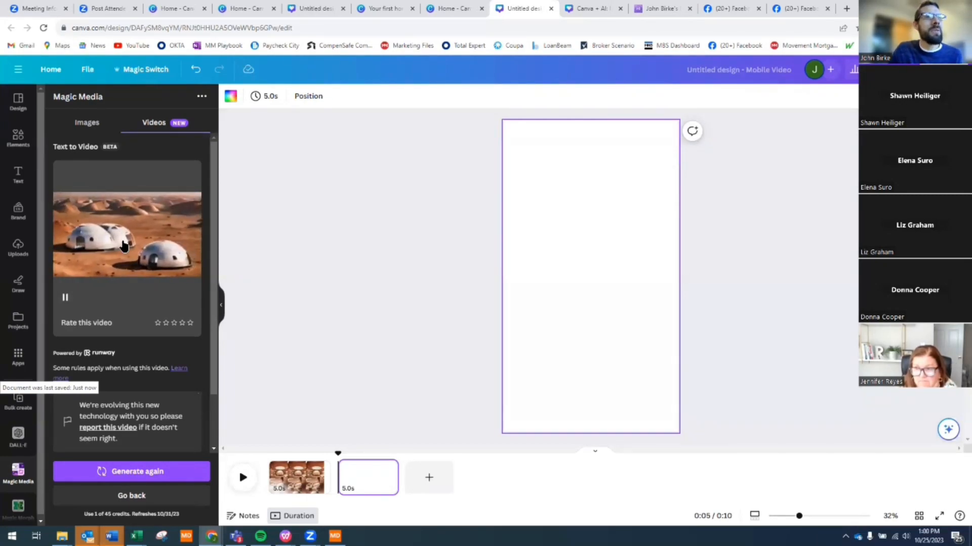
# - Place the Mars dome clip on page 2, play it on the canvas, then show Design templates
pyautogui.click(165, 261)
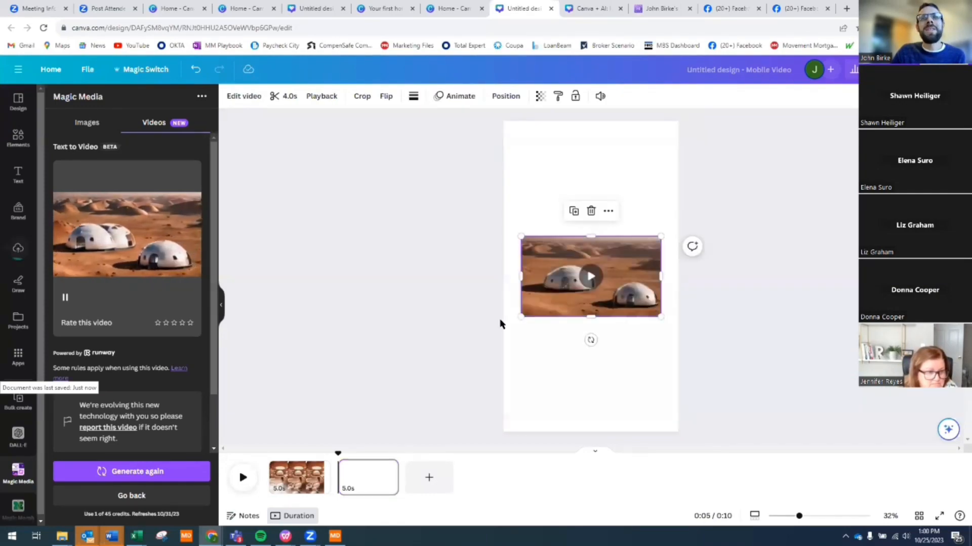
pyautogui.click(588, 277)
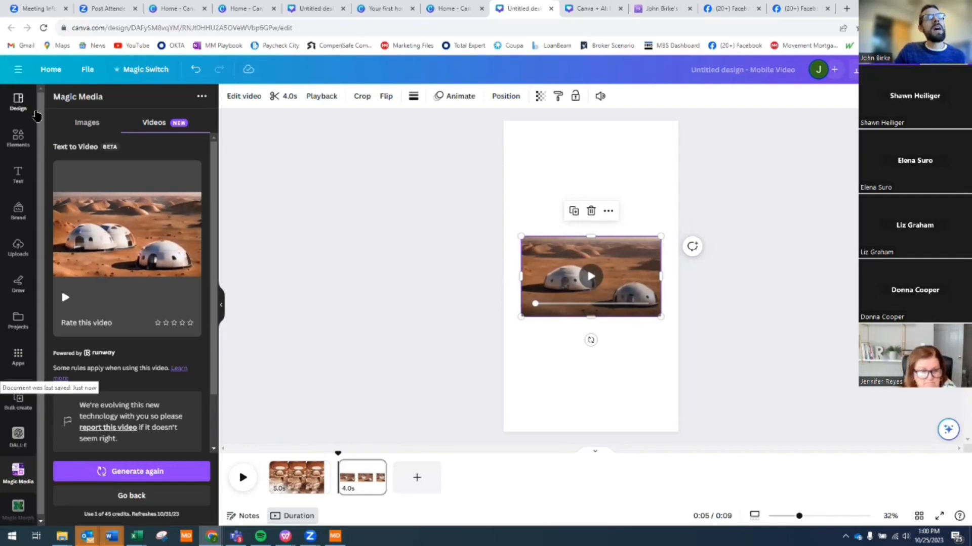
pyautogui.click(18, 99)
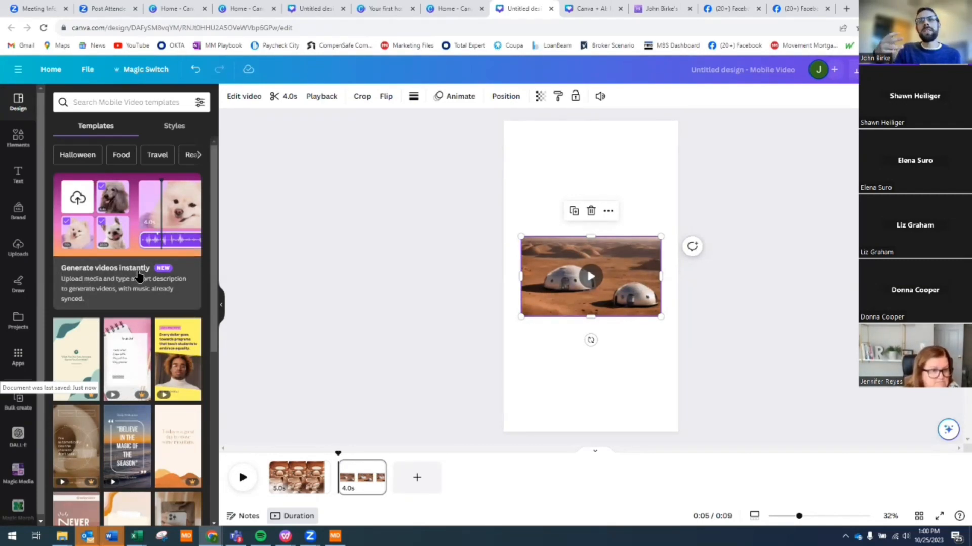
# - Start a Magic Design video from own media, ticking nine Mars dome, interior and clip tiles
pyautogui.click(156, 221)
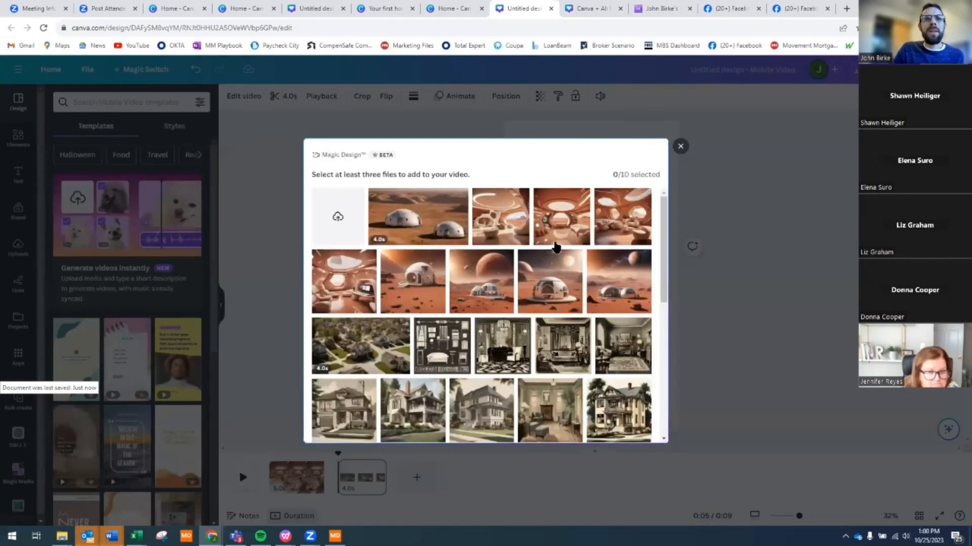
pyautogui.click(624, 291)
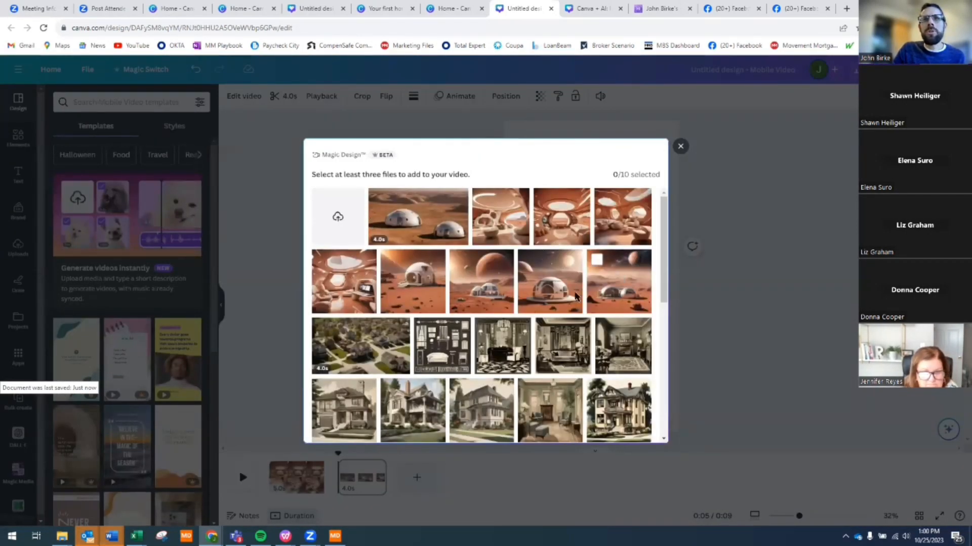
pyautogui.click(555, 299)
pyautogui.click(483, 296)
pyautogui.click(416, 294)
pyautogui.click(355, 293)
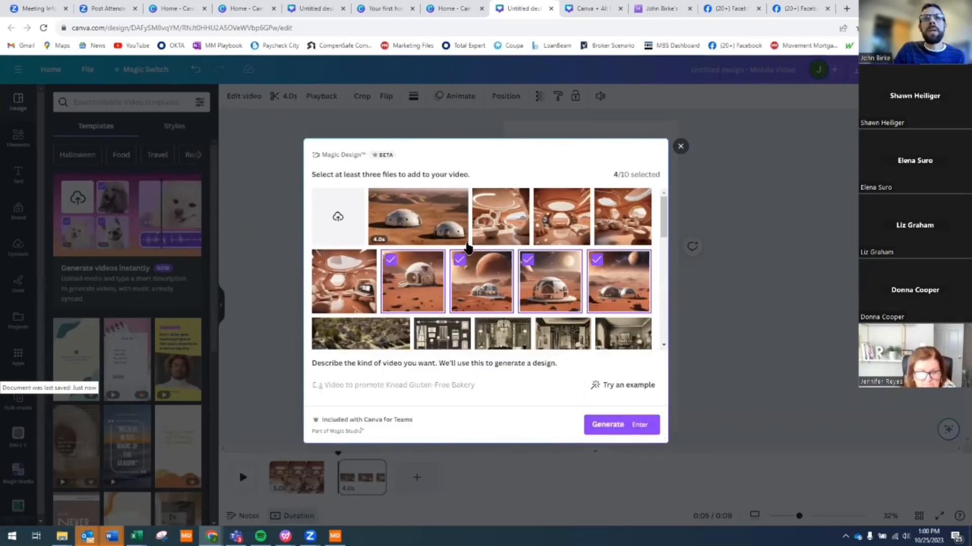
pyautogui.click(418, 218)
pyautogui.click(501, 217)
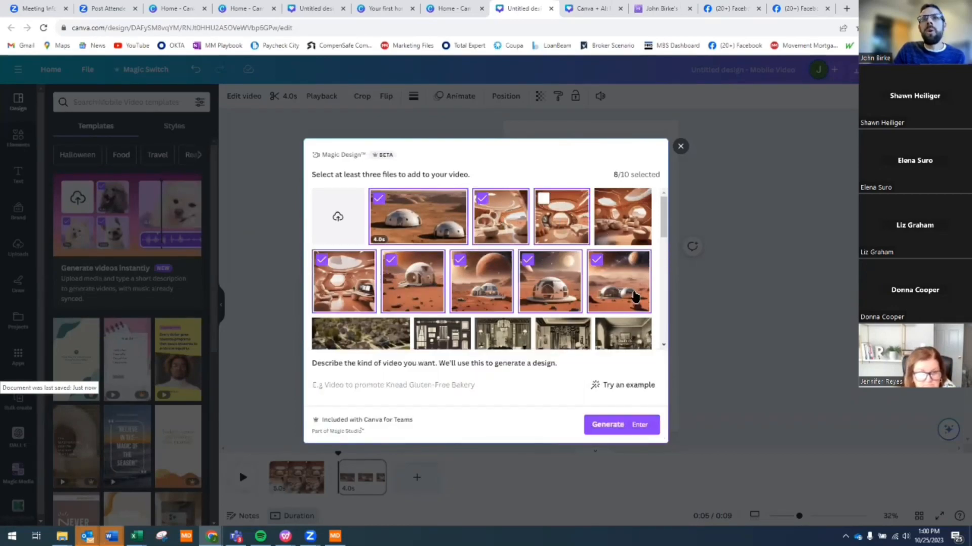
pyautogui.click(555, 223)
pyautogui.click(622, 233)
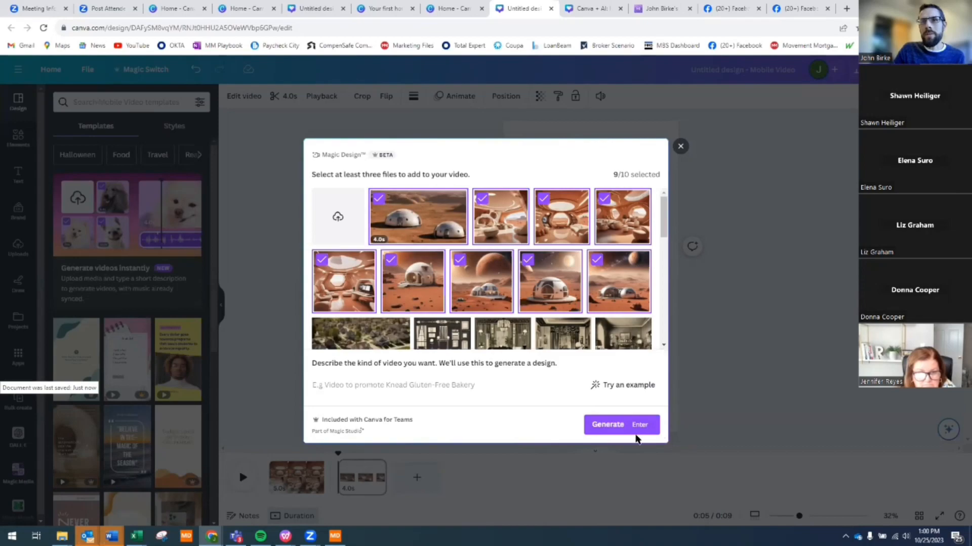
pyautogui.click(391, 391)
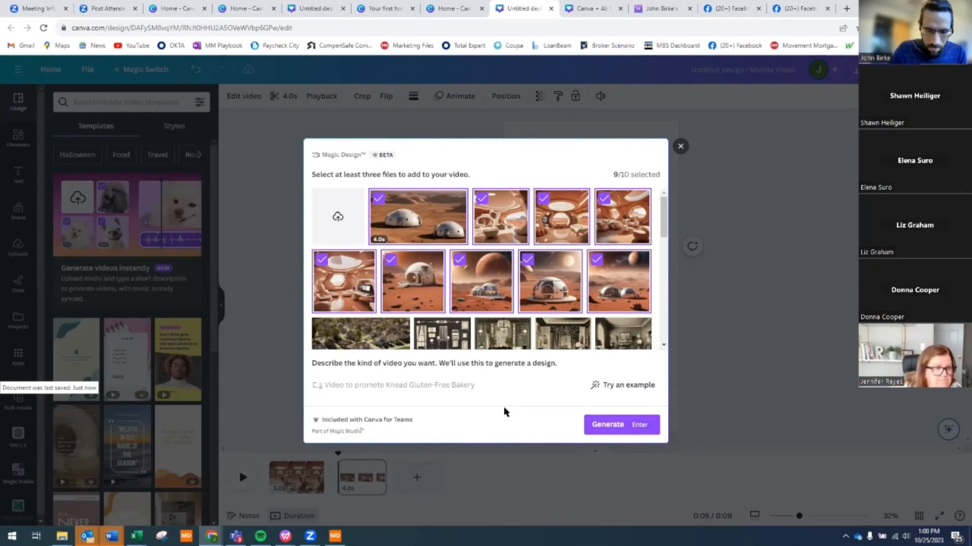
# - Describe the video as 'video home tour for newly constructed homes on mars, available for a limited time' and generate
pyautogui.write('vid')
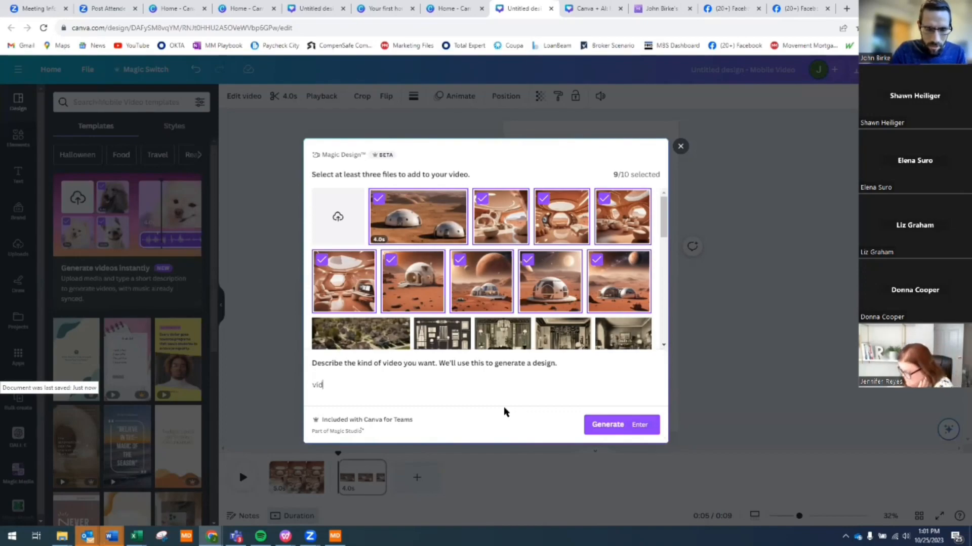
pyautogui.write('eo home t')
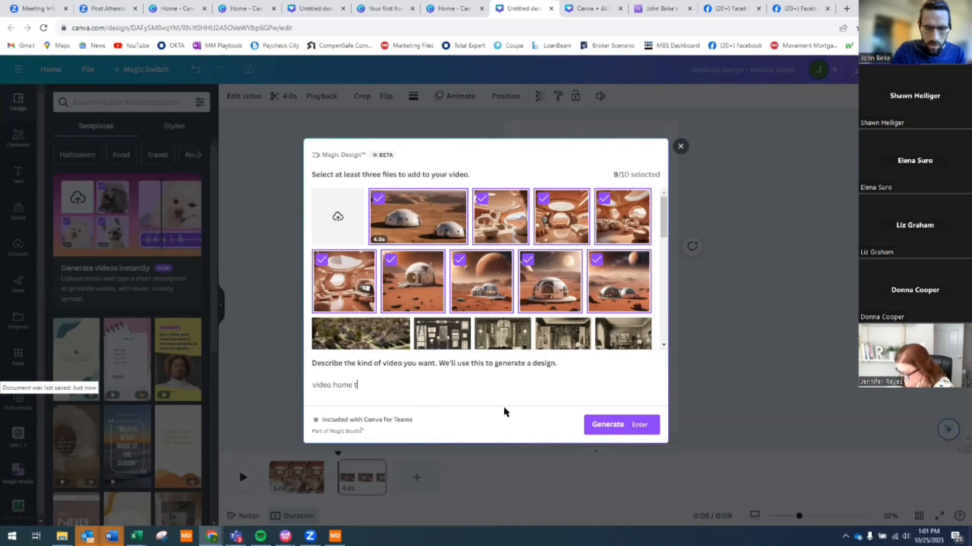
pyautogui.write('our for n')
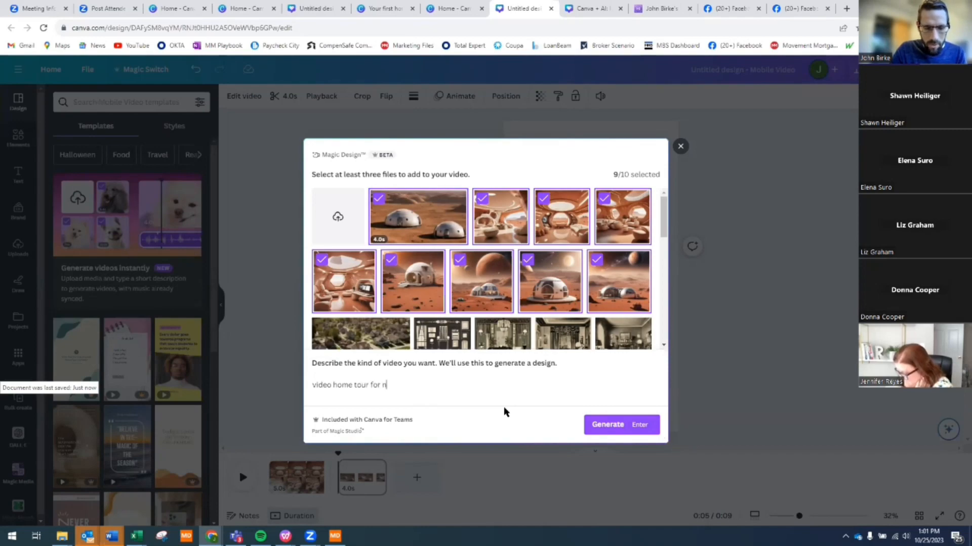
pyautogui.write('ewly constru')
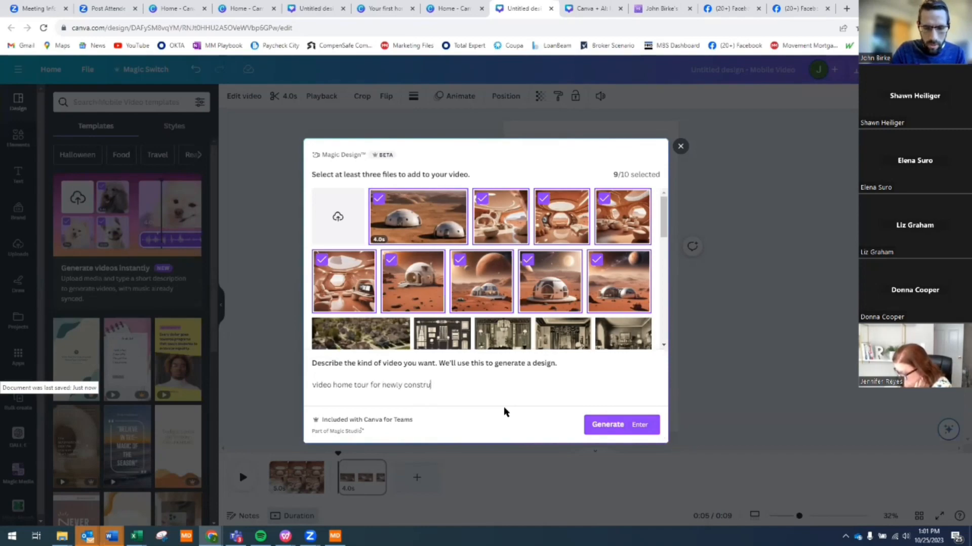
pyautogui.write('cgted homes o')
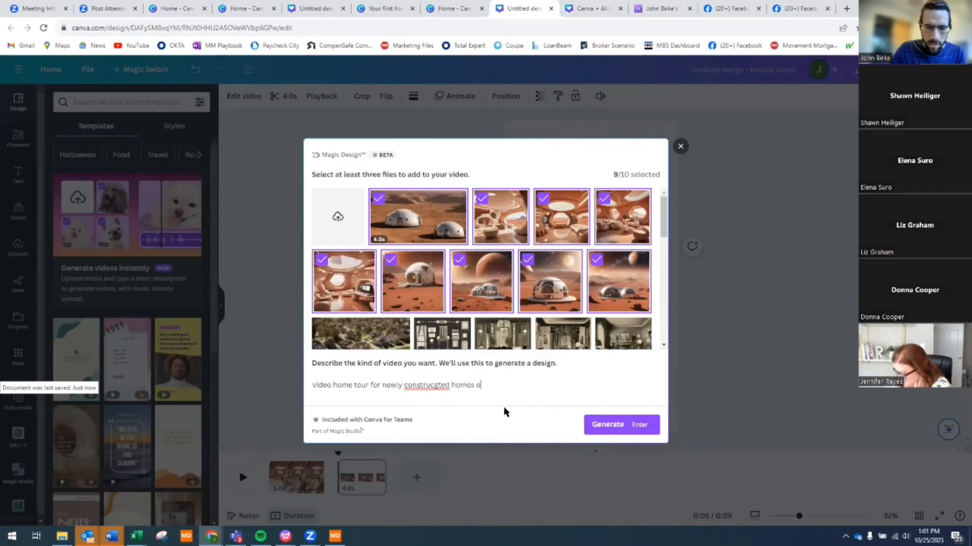
pyautogui.write('n mars')
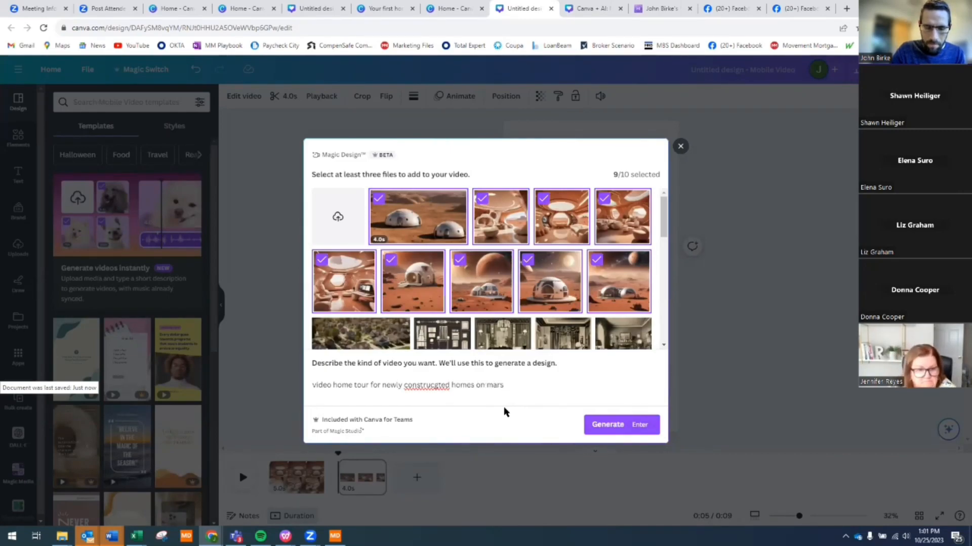
pyautogui.write(', availabl')
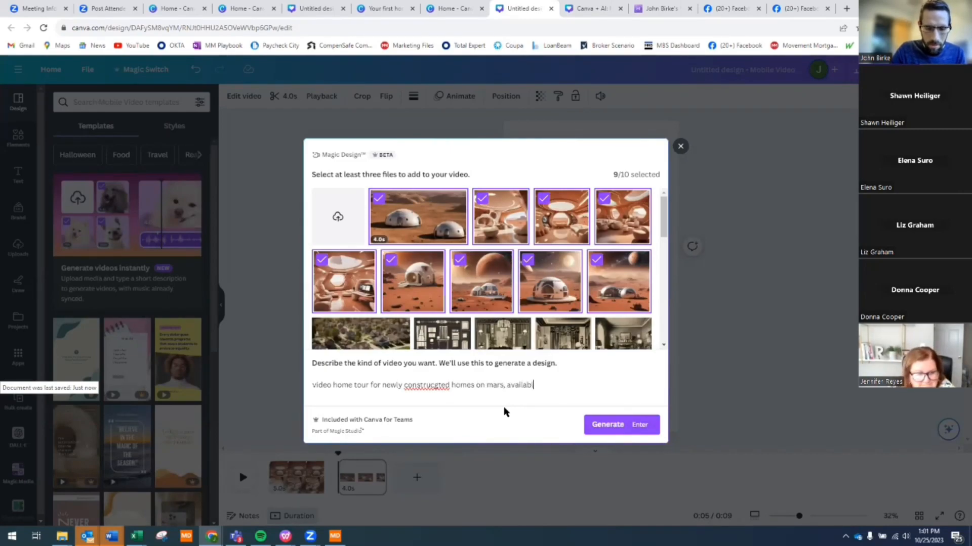
pyautogui.write('e for a limited time')
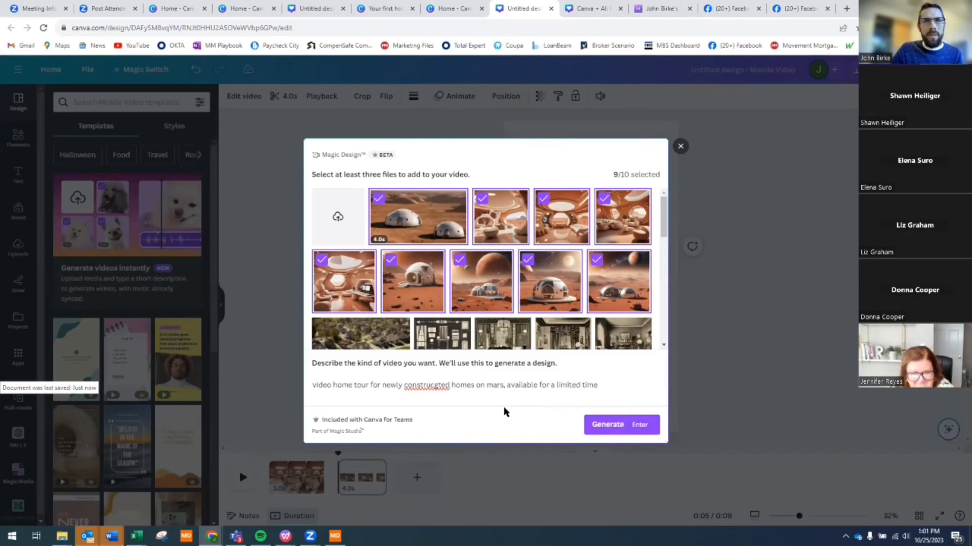
pyautogui.rightClick(441, 386)
pyautogui.click(473, 261)
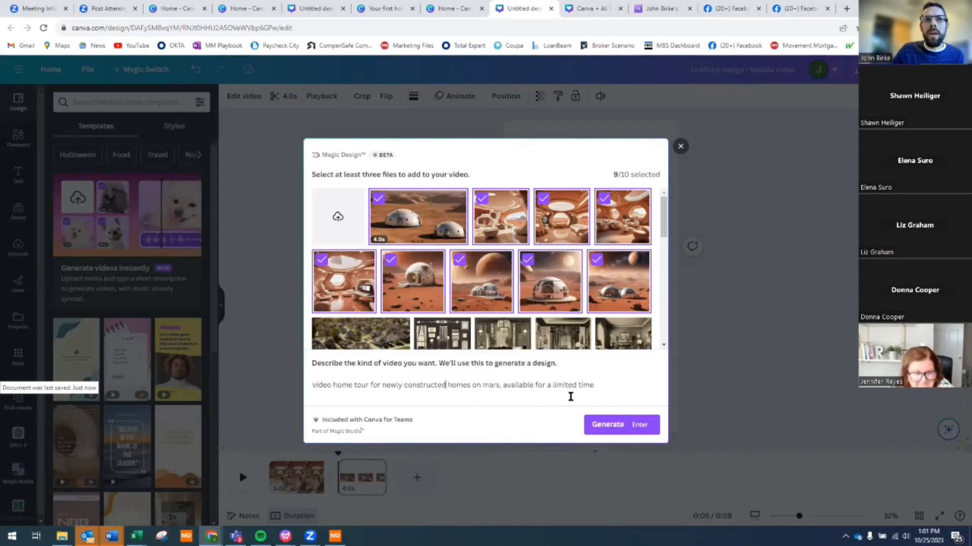
pyautogui.click(614, 425)
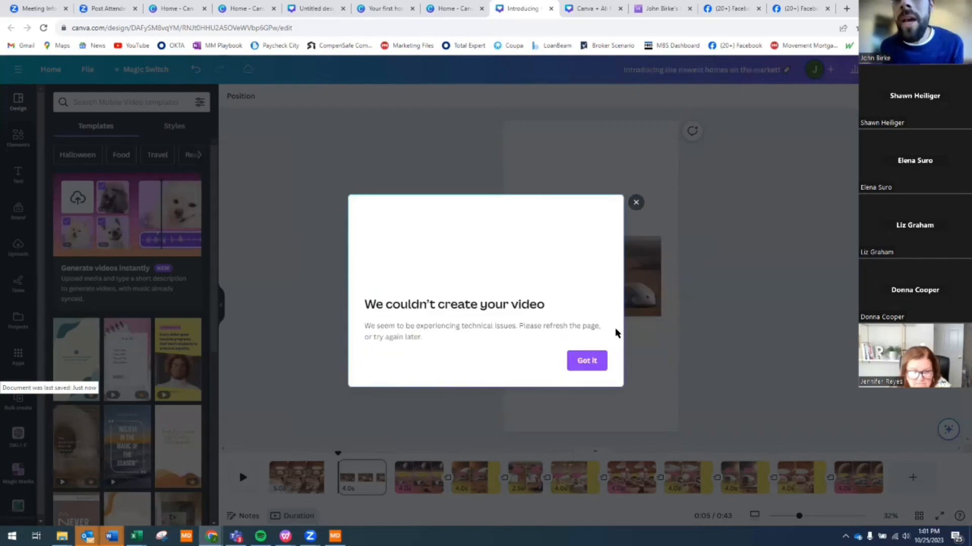
pyautogui.click(587, 360)
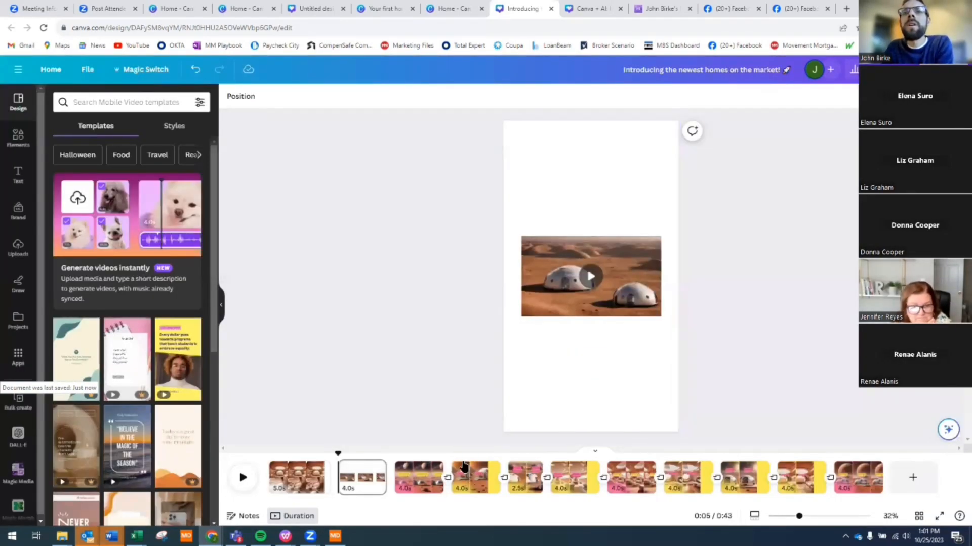
pyautogui.click(475, 478)
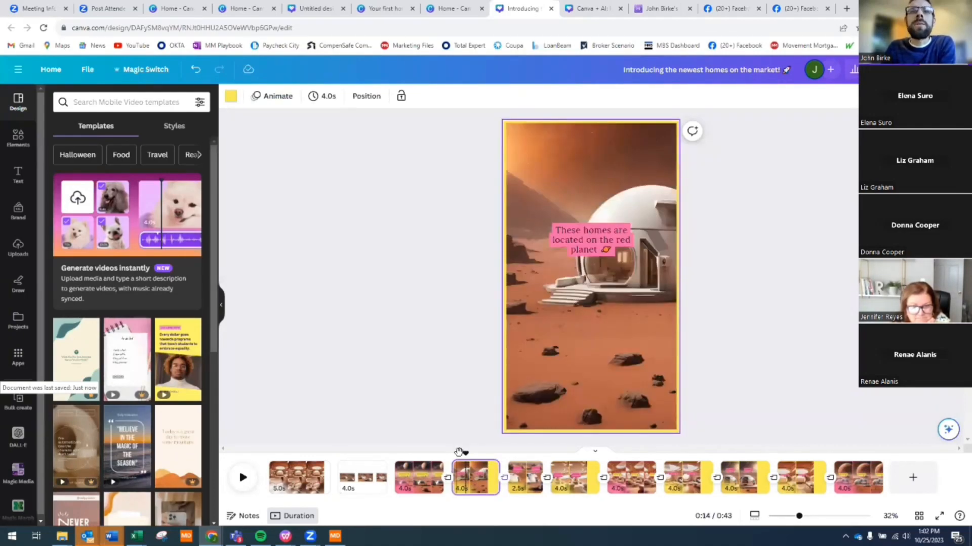
pyautogui.click(374, 432)
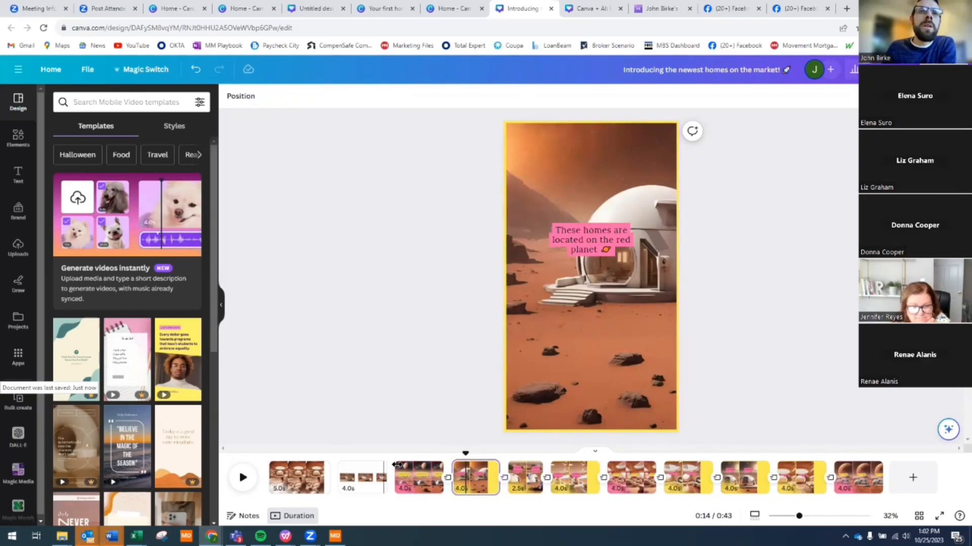
pyautogui.click(400, 465)
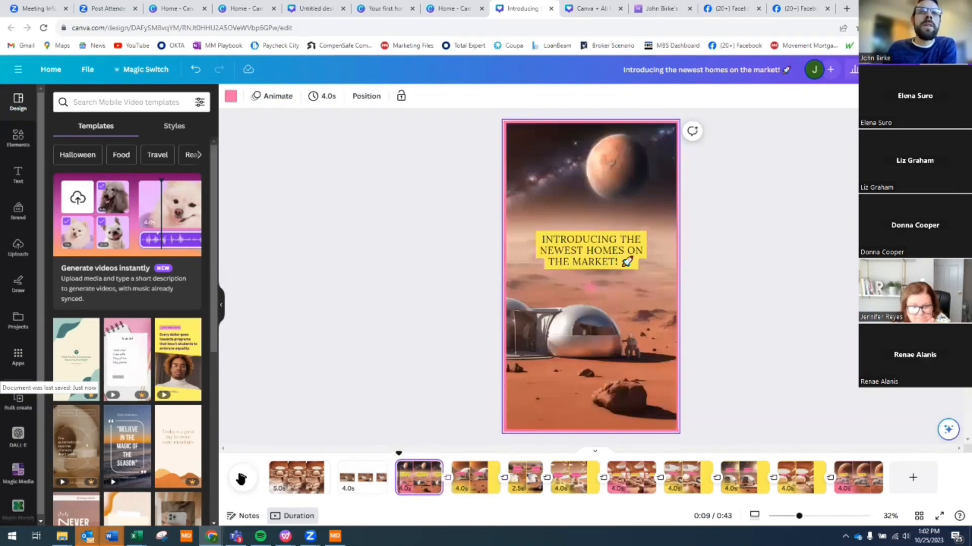
pyautogui.click(241, 479)
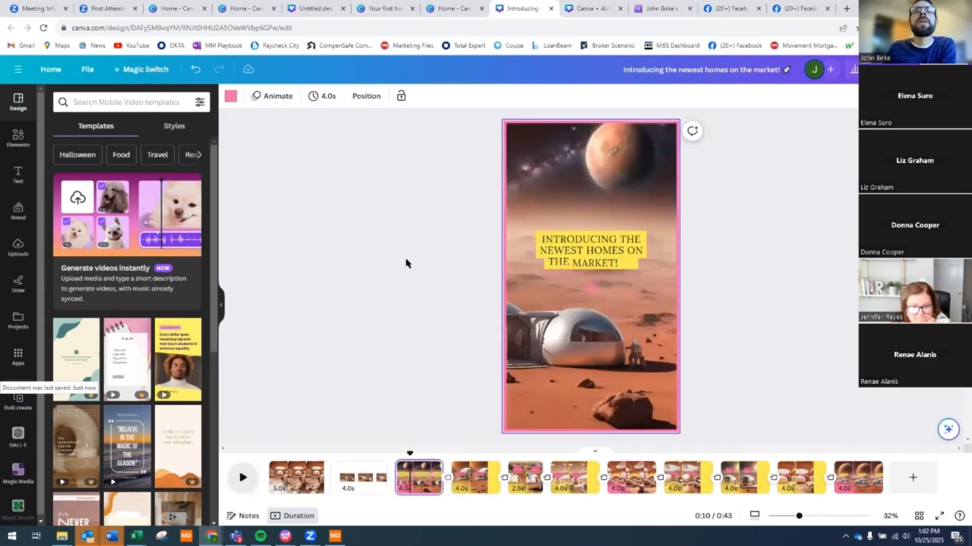
pyautogui.click(400, 447)
pyautogui.click(397, 448)
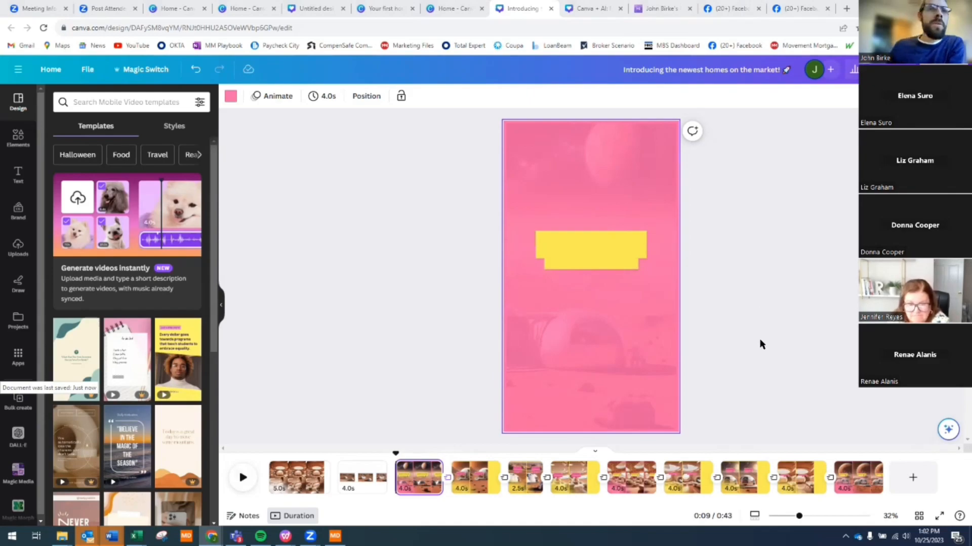
pyautogui.click(465, 475)
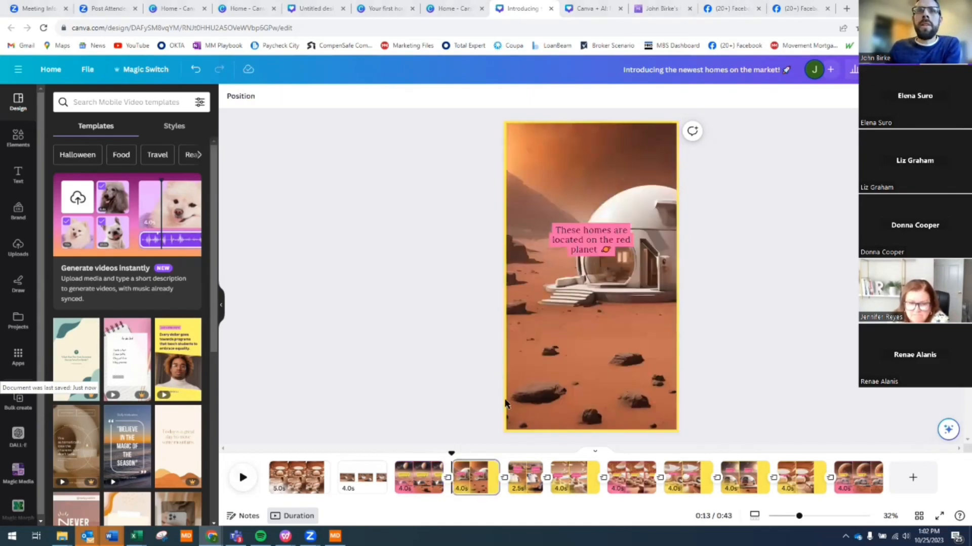
pyautogui.click(424, 470)
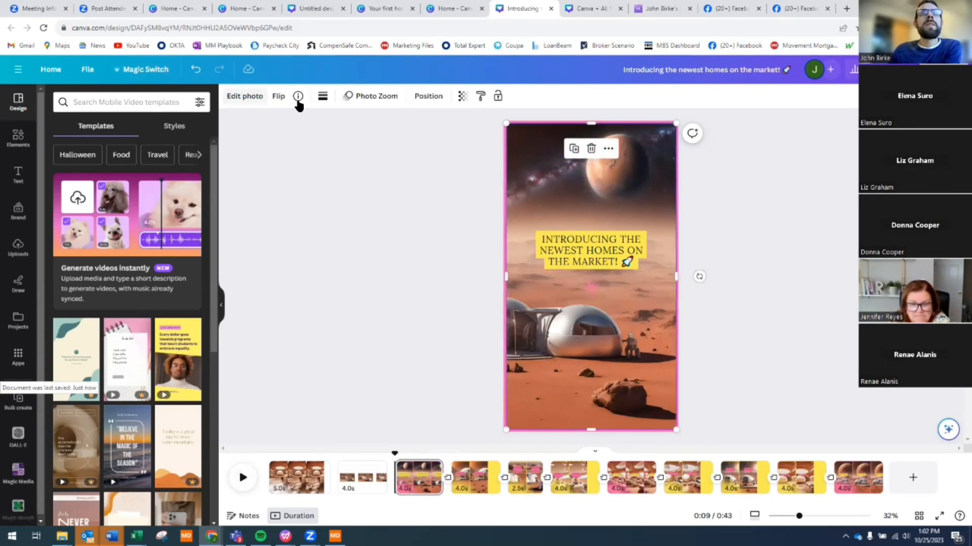
pyautogui.click(440, 163)
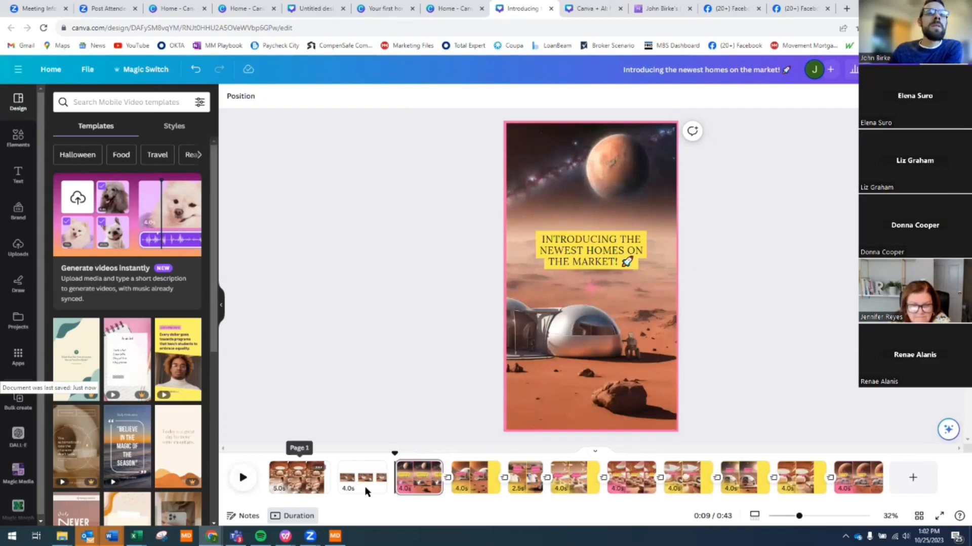
pyautogui.click(241, 480)
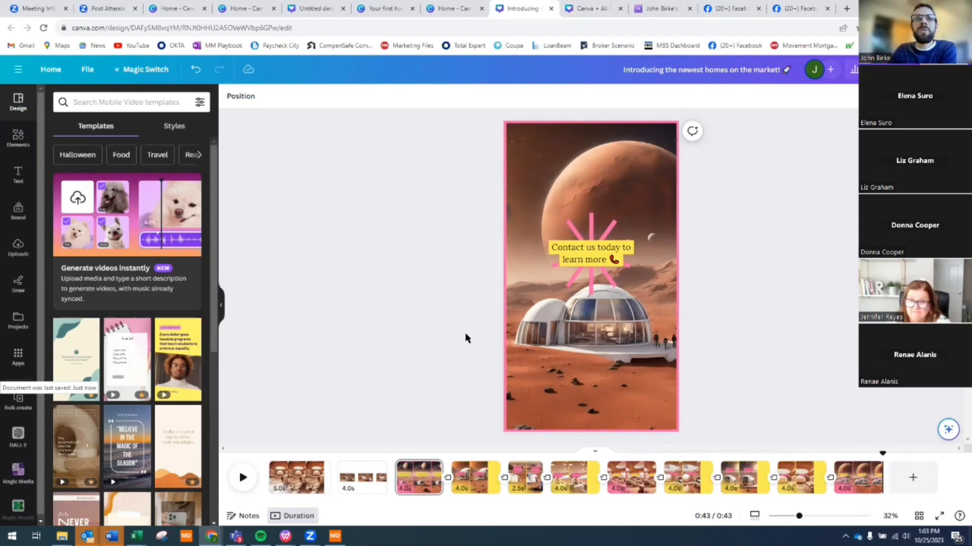
pyautogui.click(418, 476)
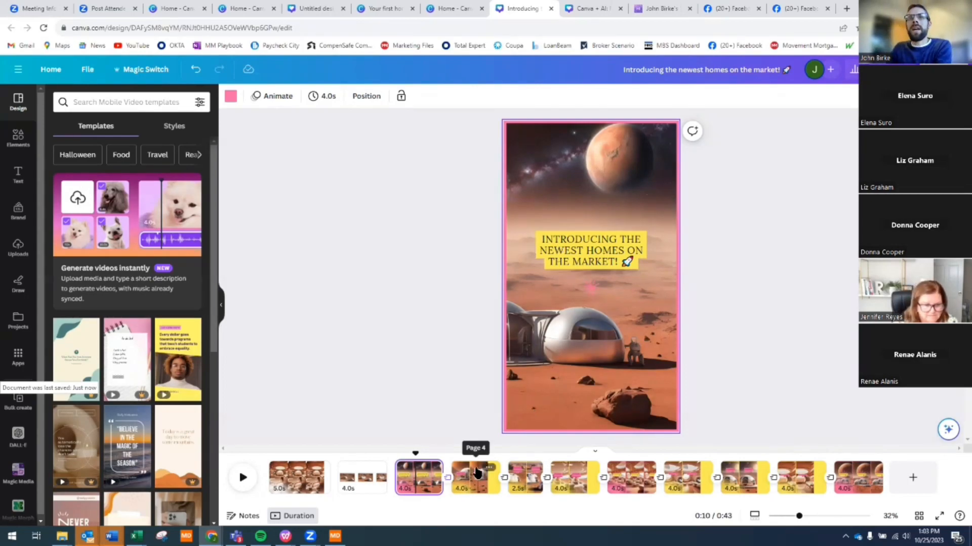
# - View pages 4 through 8 in turn, ending on the 'Start your new life on Mars today!' page
pyautogui.click(477, 473)
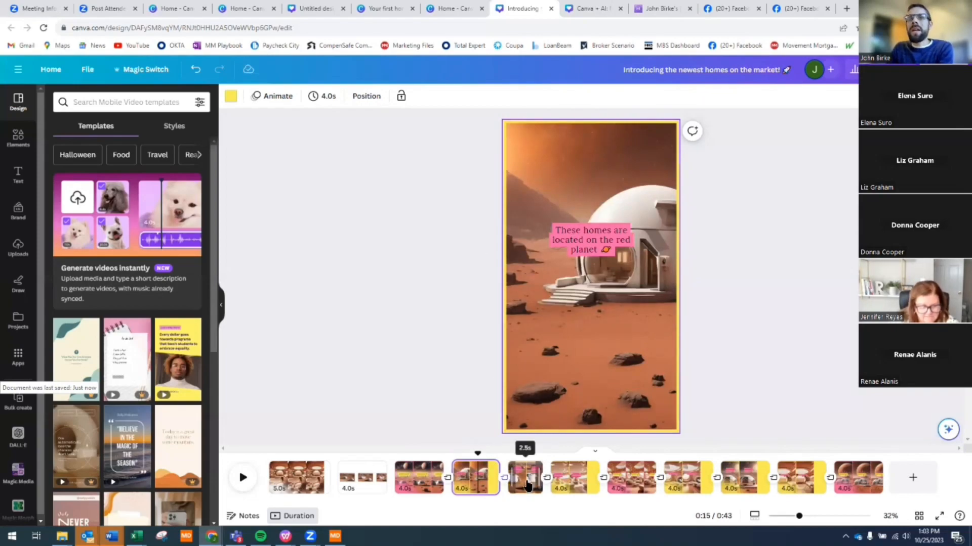
pyautogui.click(526, 484)
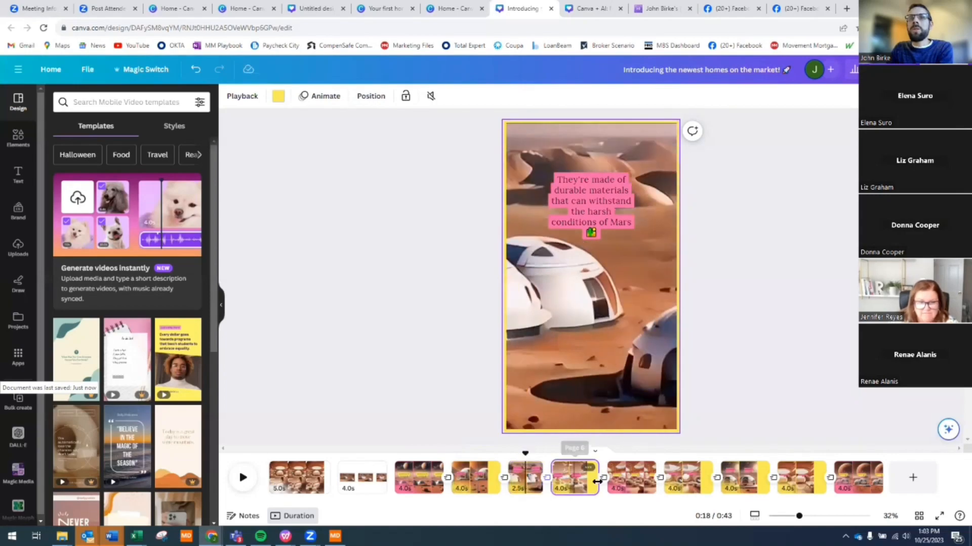
pyautogui.click(576, 485)
pyautogui.click(629, 487)
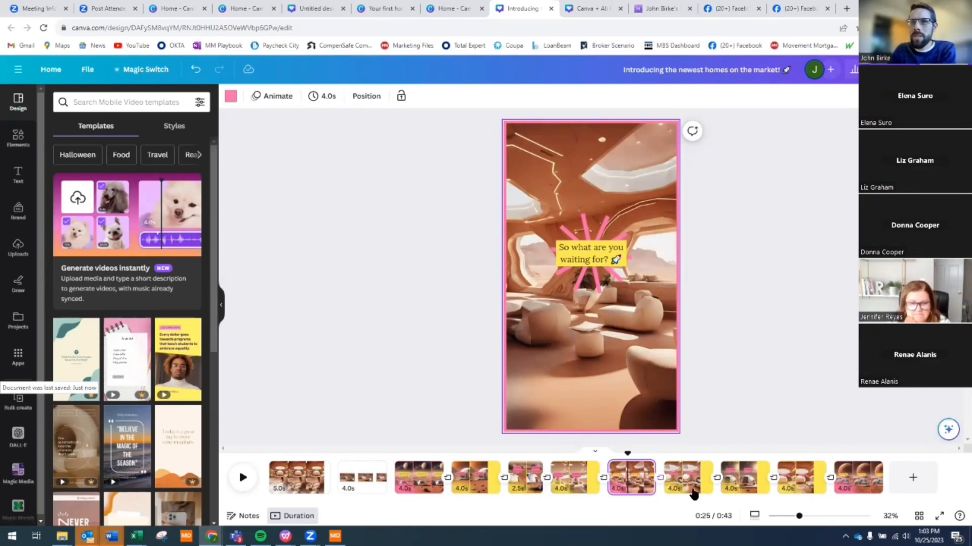
pyautogui.click(688, 489)
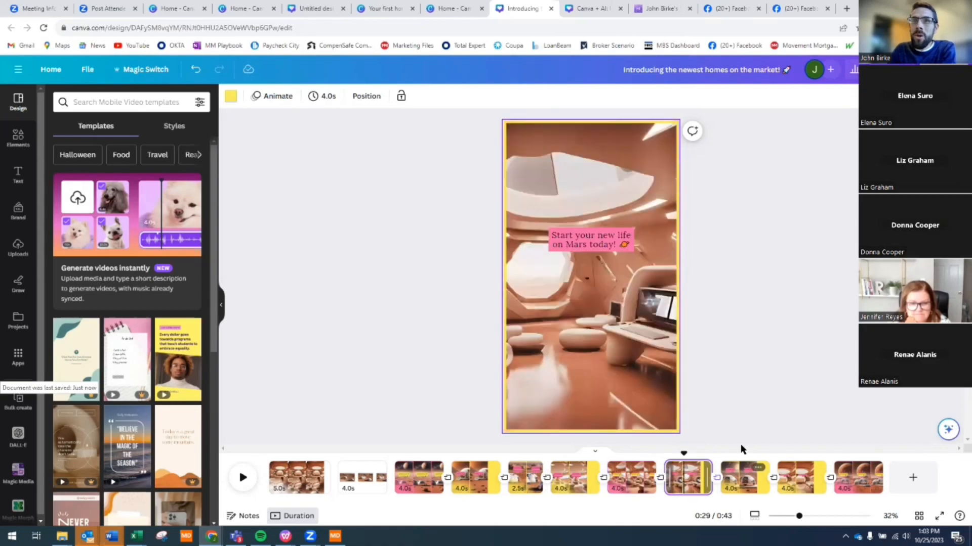
# - Replace the page 8 closing text with 'Call me for details' and the phone number on a new line
pyautogui.click(590, 245)
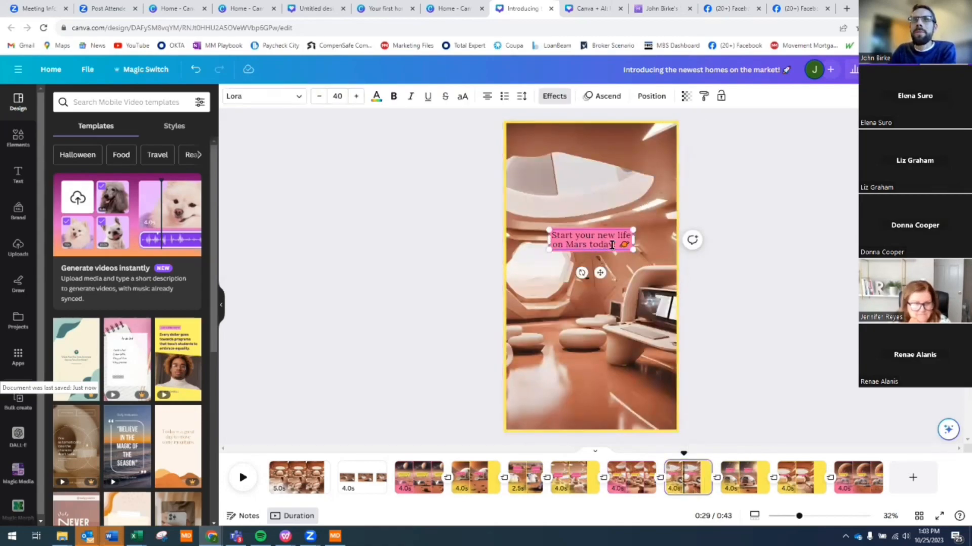
pyautogui.doubleClick(556, 231)
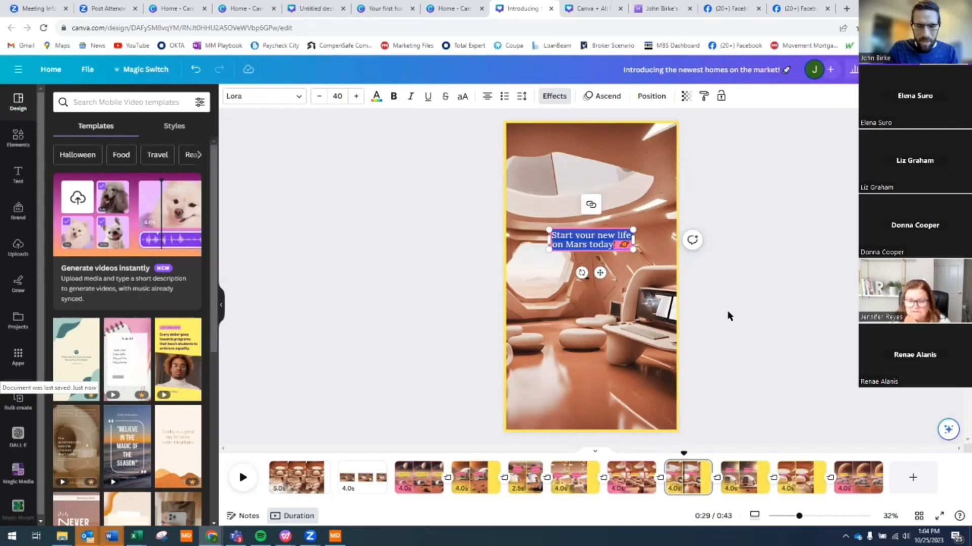
pyautogui.write('Call!')
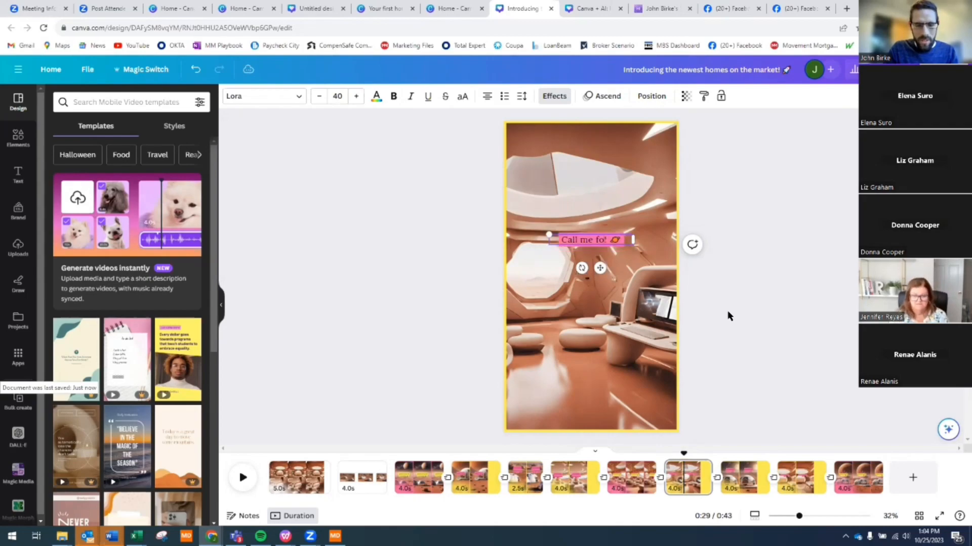
pyautogui.write(' me for details')
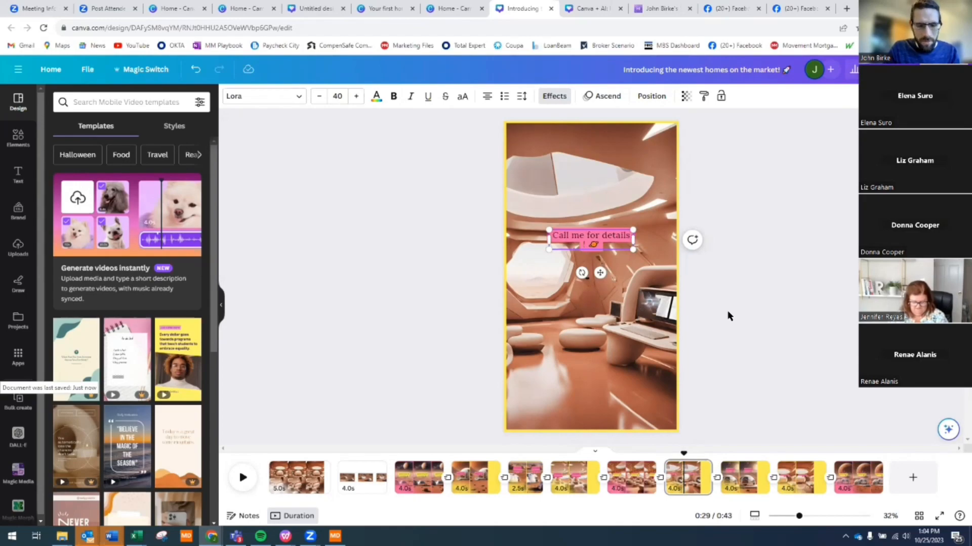
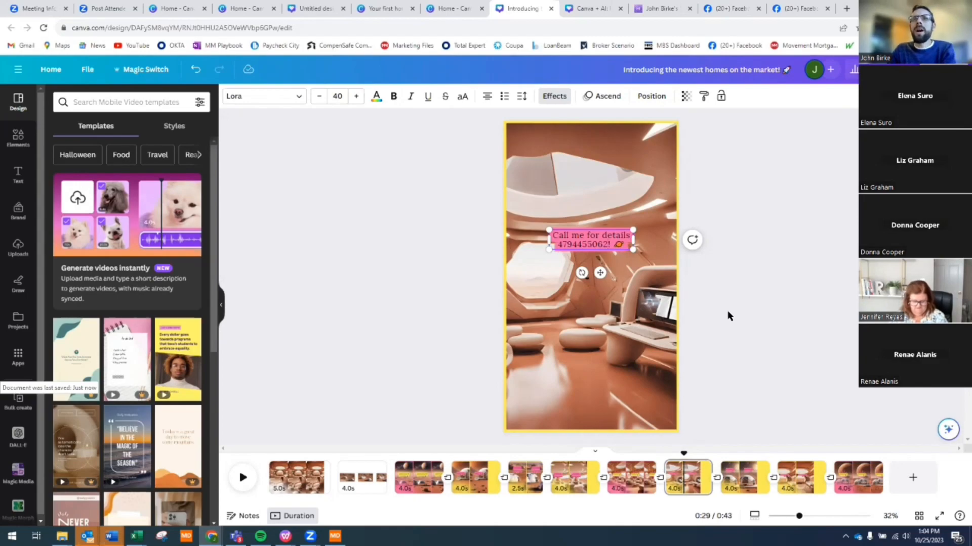
pyautogui.press('Return')
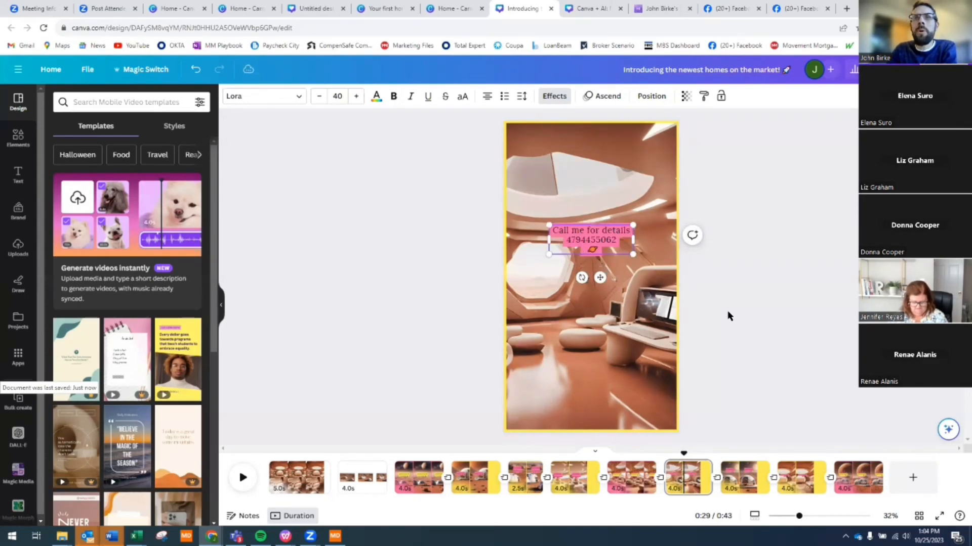
pyautogui.press('Delete')
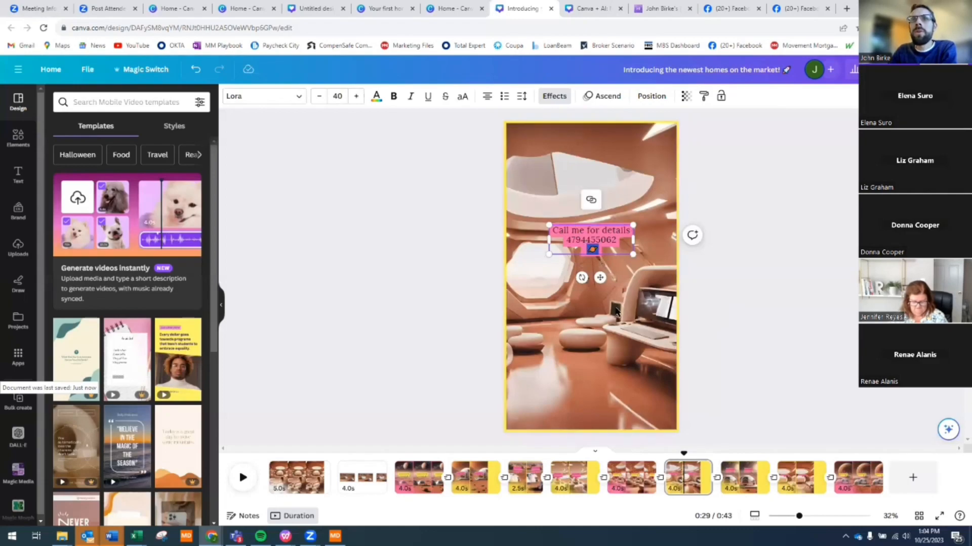
pyautogui.click(598, 256)
# - Enlarge the call-me text to about font size 59.7 and move it to the page top
pyautogui.moveTo(593, 240); pyautogui.dragTo(615, 195)
pyautogui.moveTo(590, 296); pyautogui.dragTo(650, 300)
pyautogui.moveTo(643, 340); pyautogui.dragTo(667, 322)
pyautogui.moveTo(618, 360); pyautogui.dragTo(608, 187)
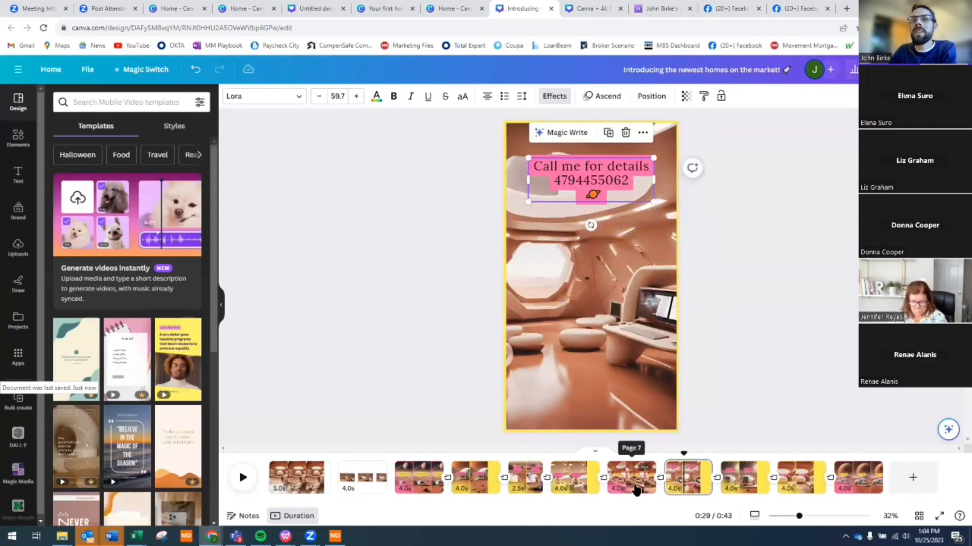
# - Ungroup the pink star from the 'So what are you waiting for?' caption on page 7
pyautogui.click(634, 488)
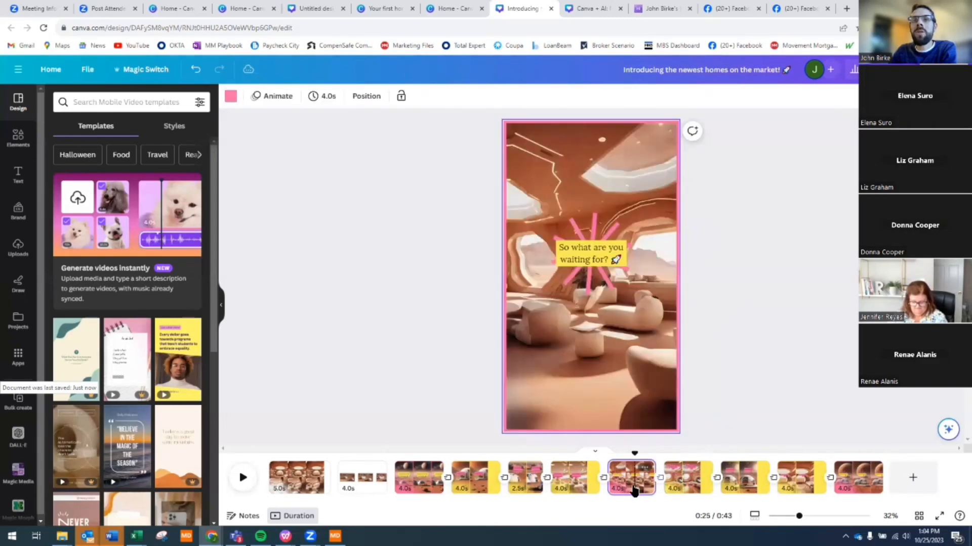
pyautogui.click(589, 281)
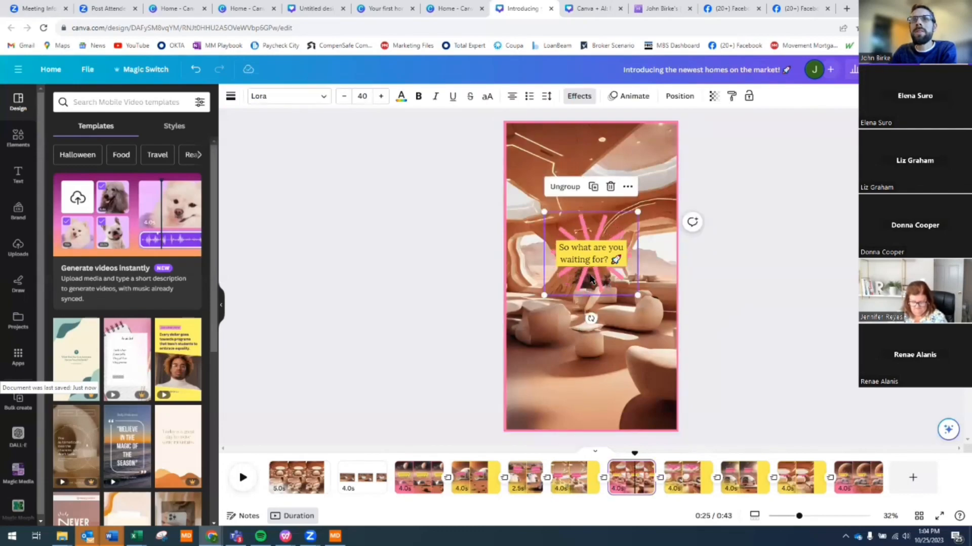
pyautogui.moveTo(589, 280); pyautogui.dragTo(614, 329)
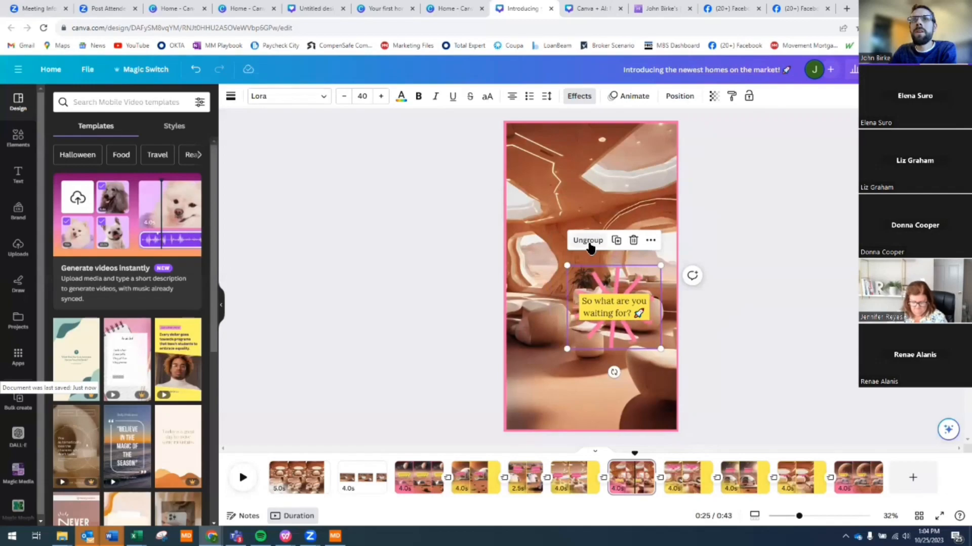
pyautogui.click(588, 242)
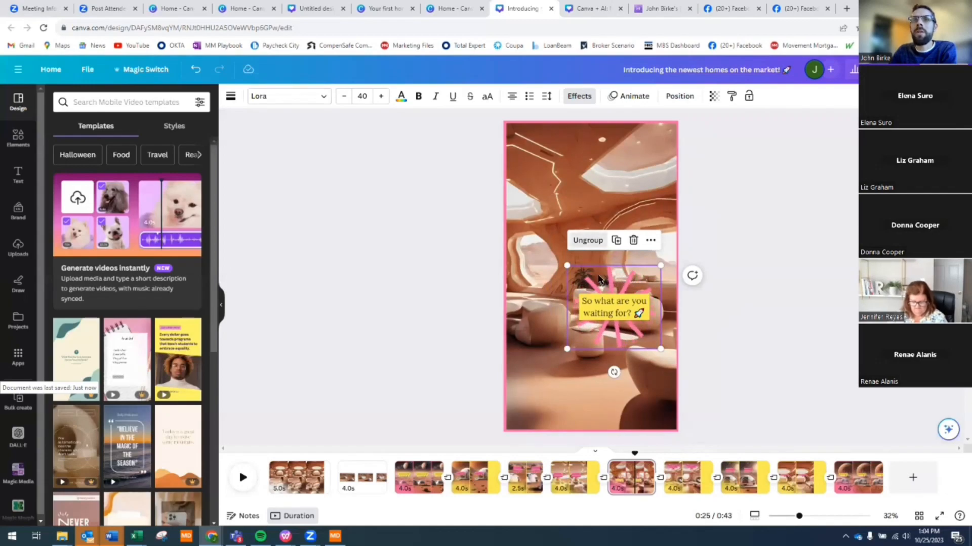
pyautogui.moveTo(632, 285); pyautogui.dragTo(589, 332)
pyautogui.click(606, 380)
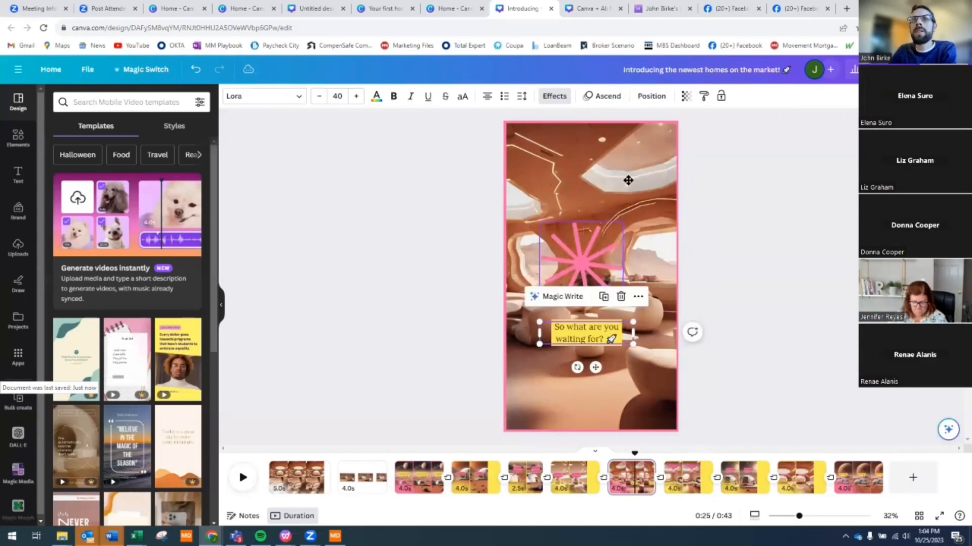
# - Move the pink star to the upper right, and move the caption near the bottom at size 58.2
pyautogui.moveTo(582, 264); pyautogui.dragTo(625, 181)
pyautogui.moveTo(578, 342); pyautogui.dragTo(559, 384)
pyautogui.moveTo(614, 364); pyautogui.dragTo(726, 365)
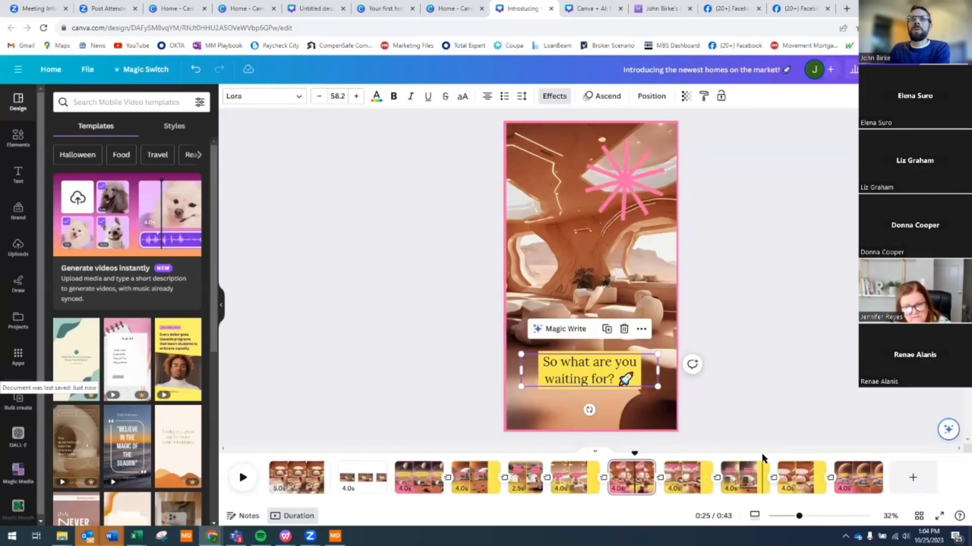
pyautogui.click(807, 349)
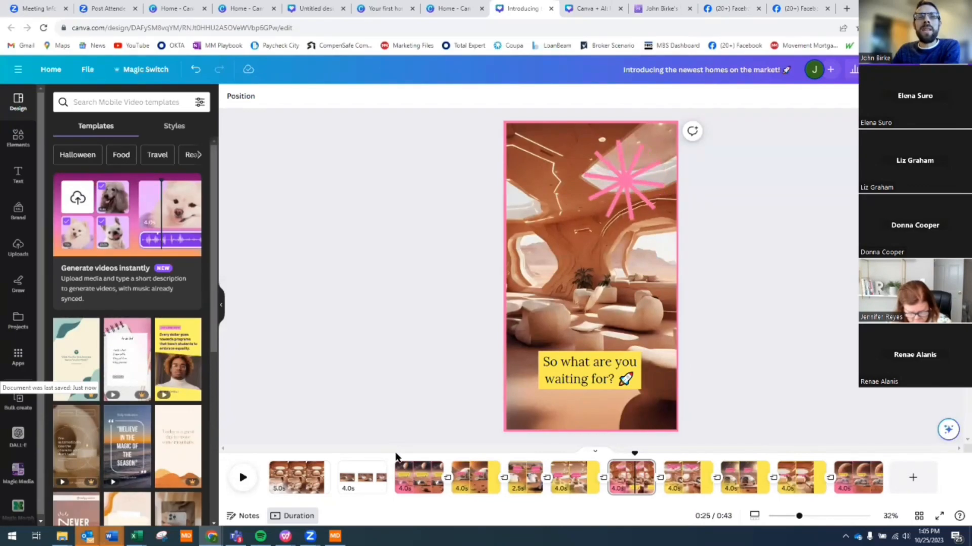
# - Add a blank page at the end of the video, then switch to the QR-code design
pyautogui.click(395, 458)
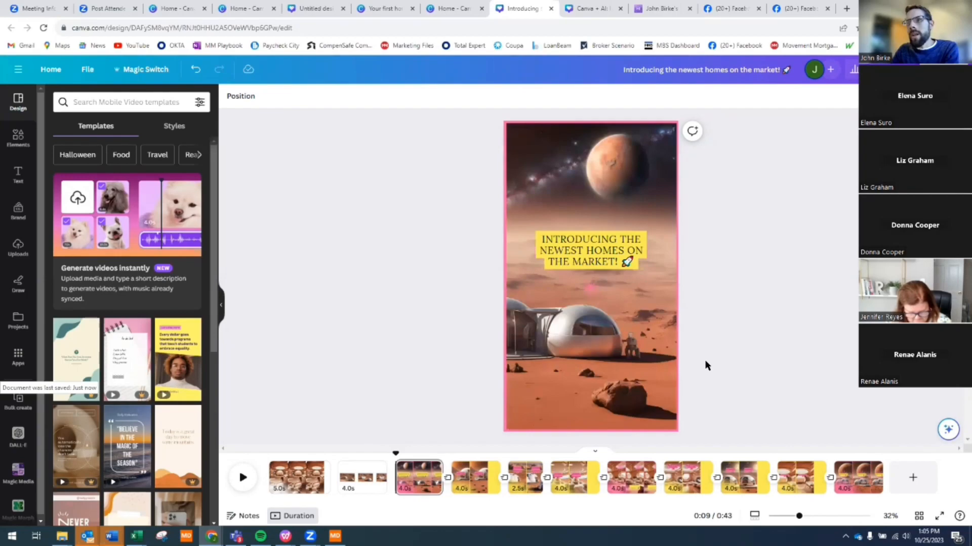
pyautogui.click(914, 480)
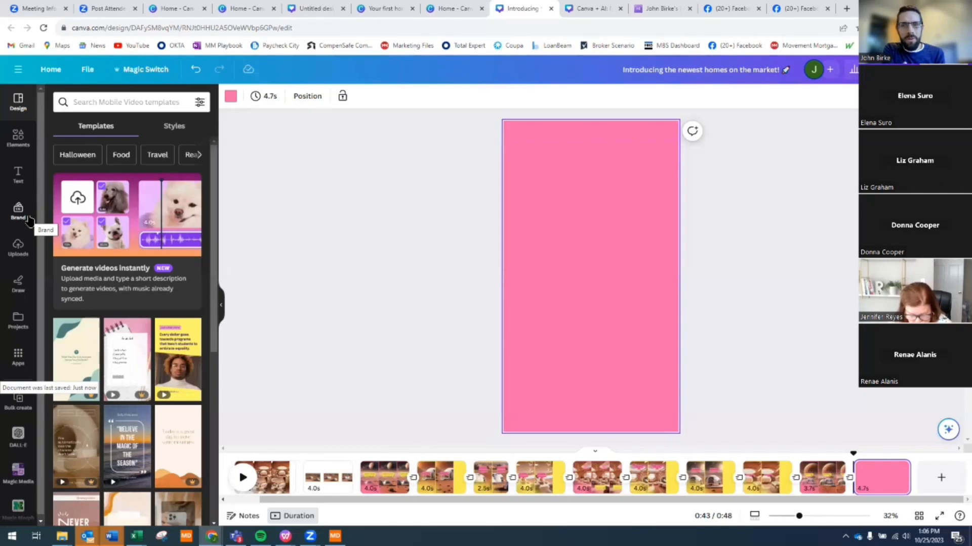
pyautogui.click(598, 9)
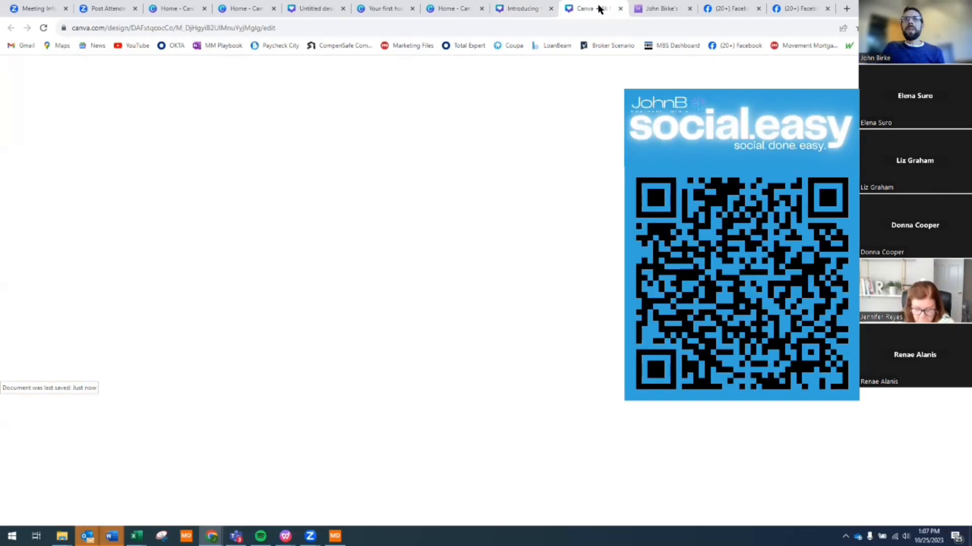